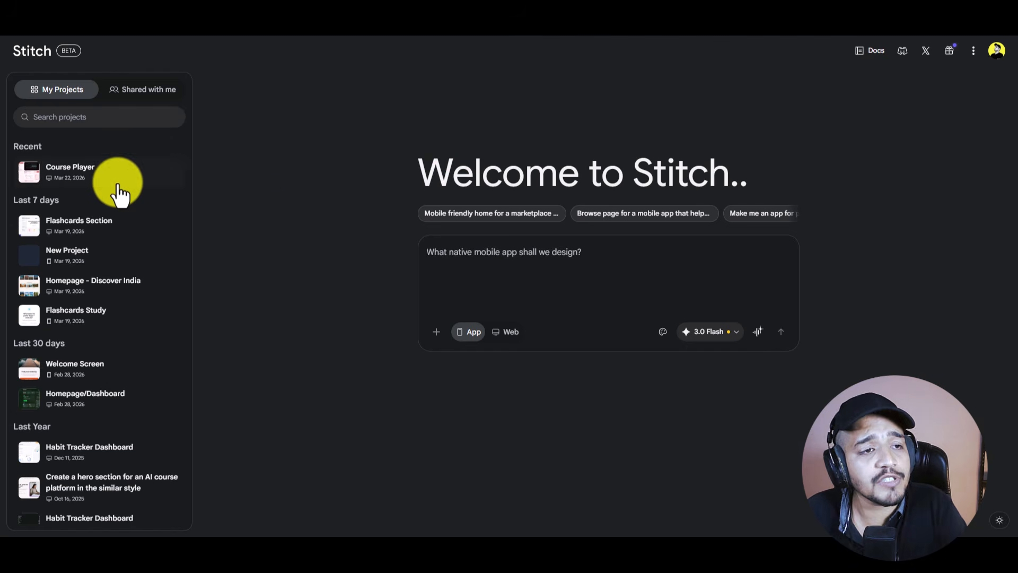
# Step: Check the Stitch settings from the account panel, then return to the home page
pyautogui.scroll(-6, 117, 194)
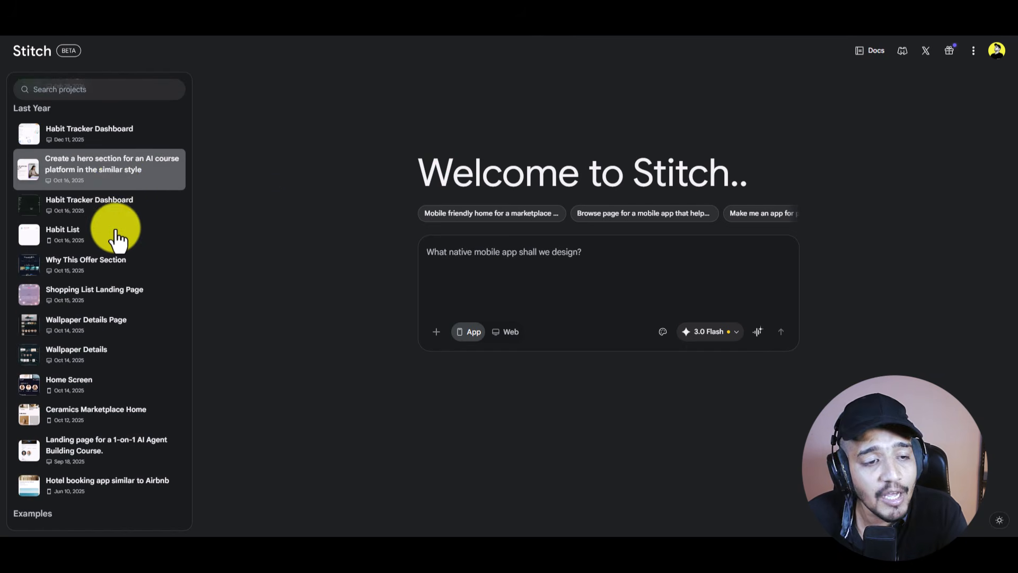
pyautogui.scroll(-4, 117, 254)
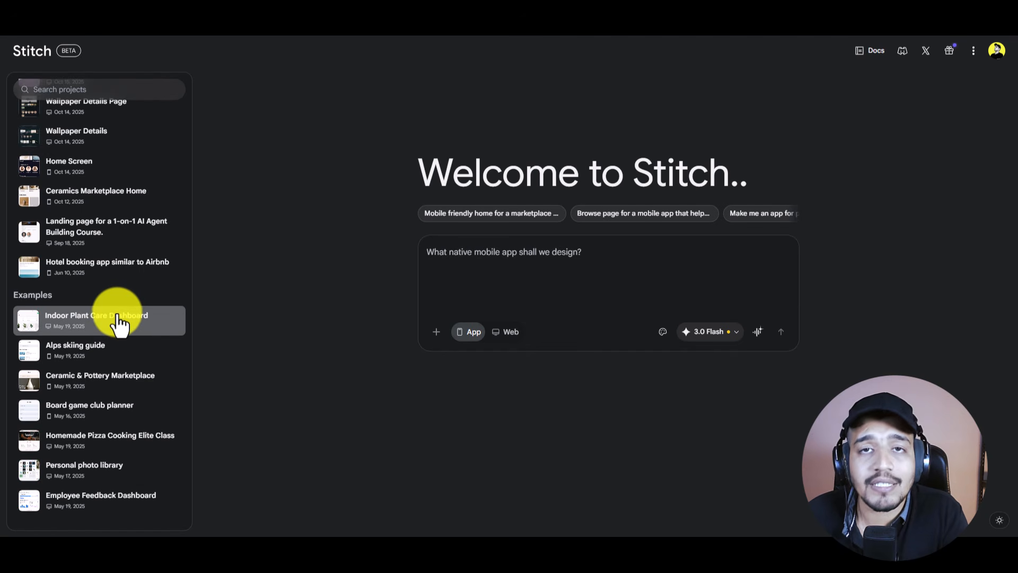
pyautogui.scroll(10, 117, 313)
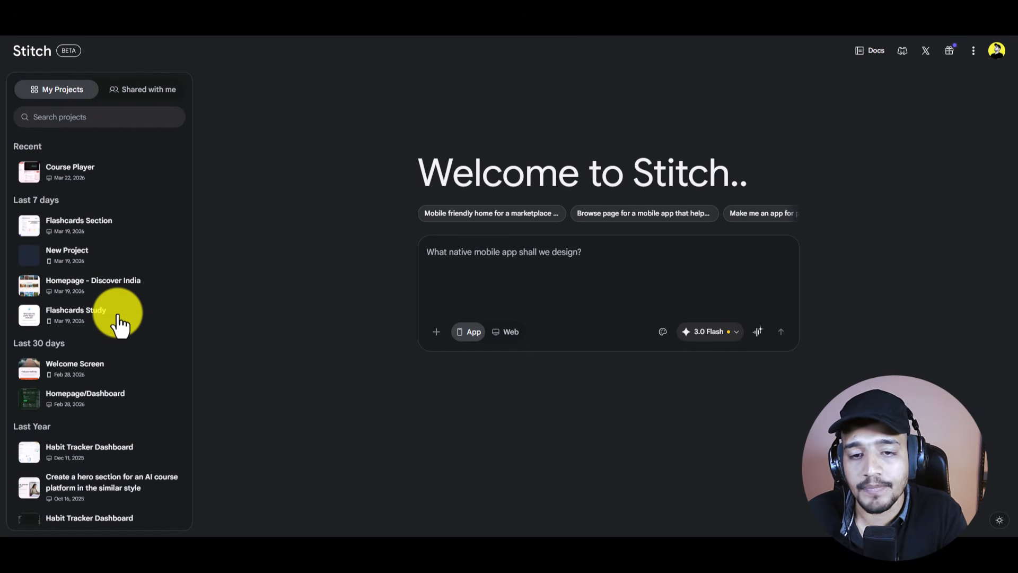
pyautogui.click(997, 50)
pyautogui.click(949, 139)
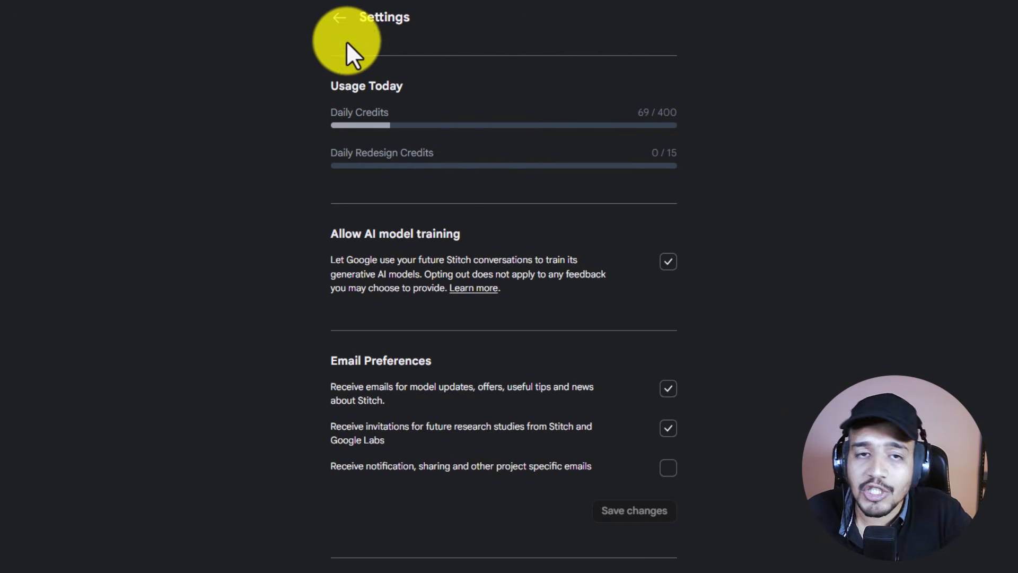
pyautogui.click(339, 19)
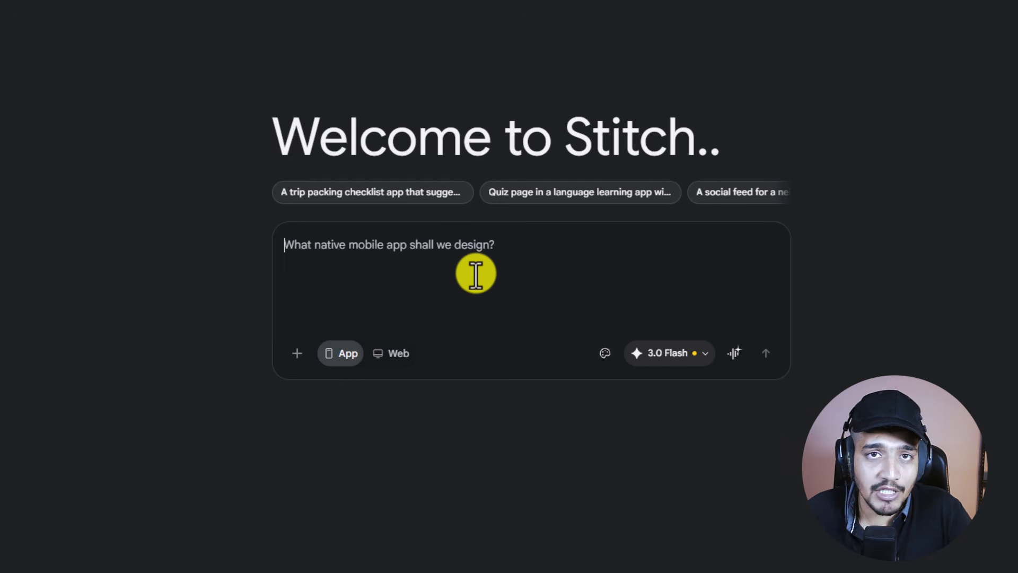
# Step: Paste the BRED brief and review its reward, 1000 points = 1 Rupee, and fintech-style wording
pyautogui.write('Design a credit card bill payment website, BRED where user earn 100% of the bill amount in the form for BRED Points.  The user should be able to use the BRED points to claim discount on next bill payment. 1000 BRED points = 1 Rupee.  Use modern fintech design style and make sure it is user-friendly')
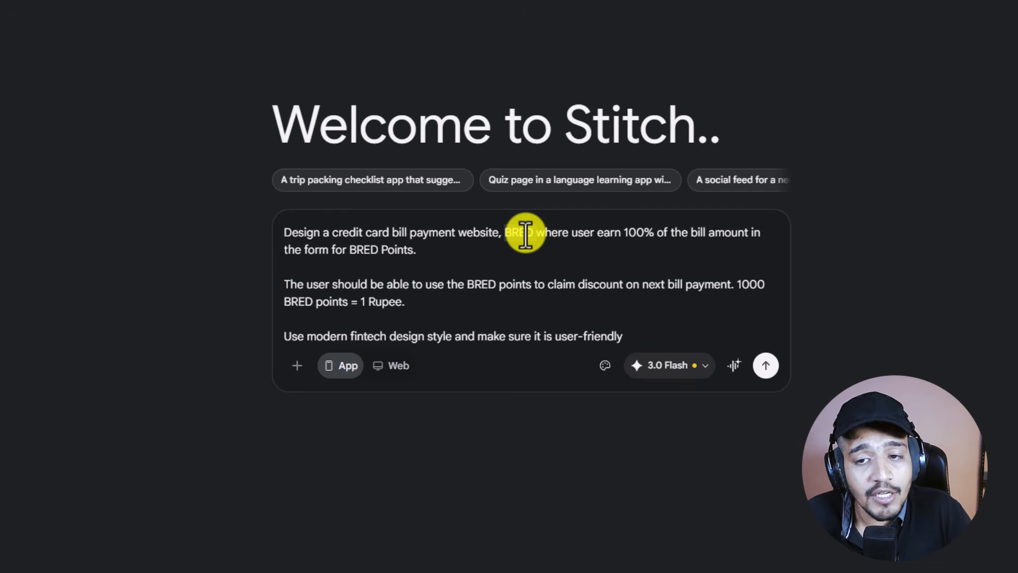
pyautogui.moveTo(623, 234); pyautogui.dragTo(759, 248)
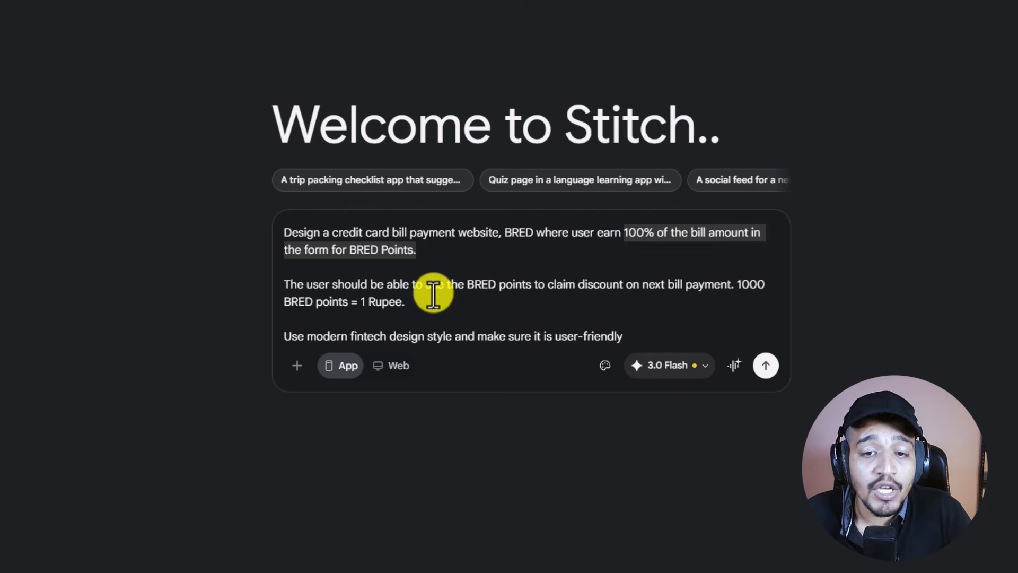
pyautogui.moveTo(413, 284); pyautogui.dragTo(762, 303)
pyautogui.click(756, 289)
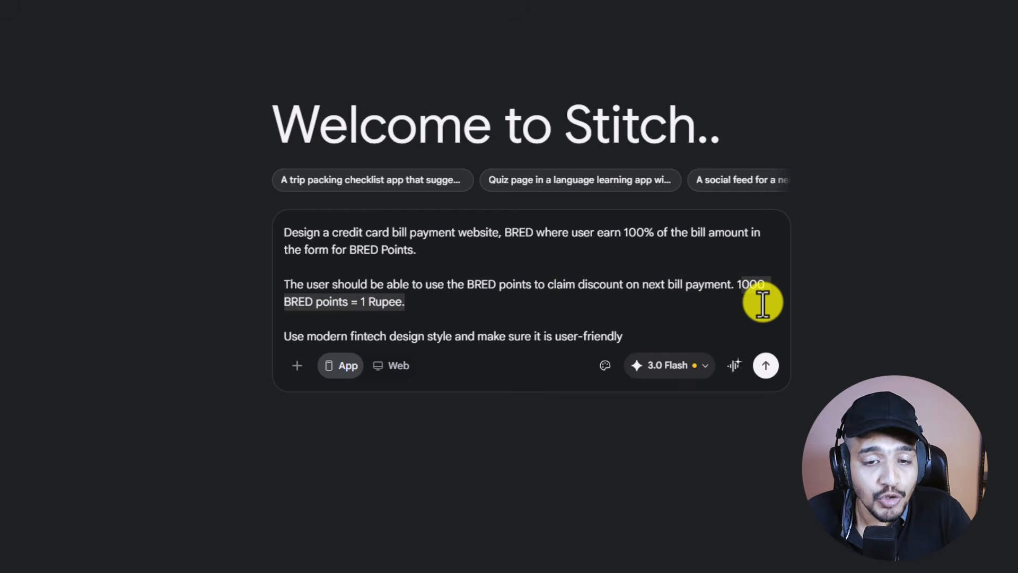
pyautogui.moveTo(352, 336); pyautogui.dragTo(625, 337)
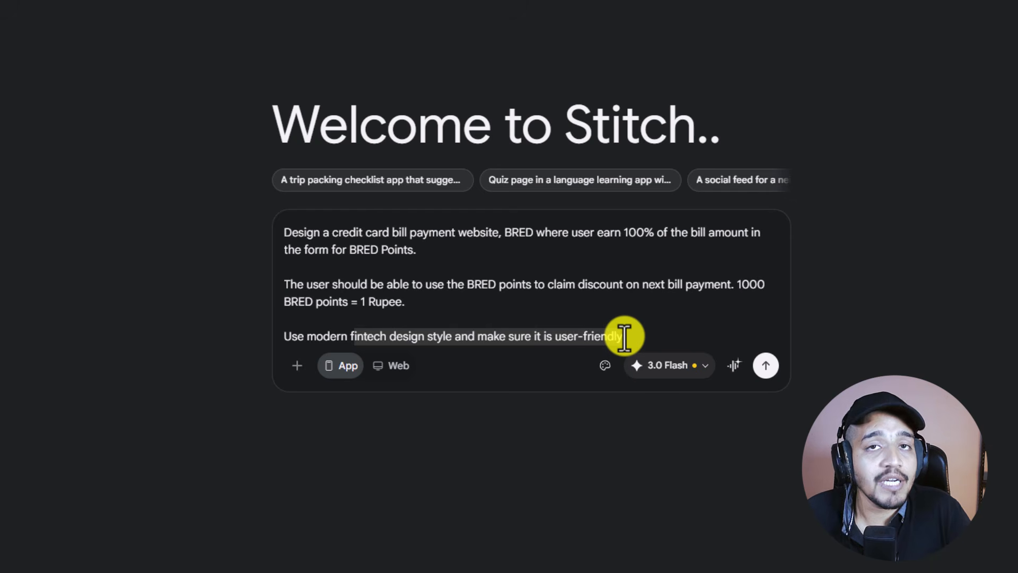
pyautogui.click(623, 337)
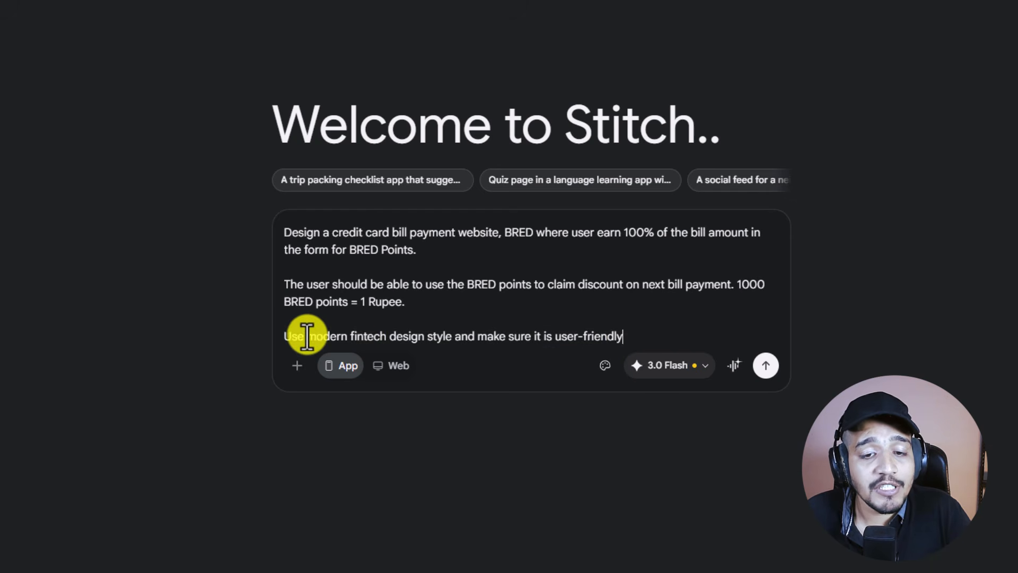
pyautogui.moveTo(307, 336); pyautogui.dragTo(375, 337)
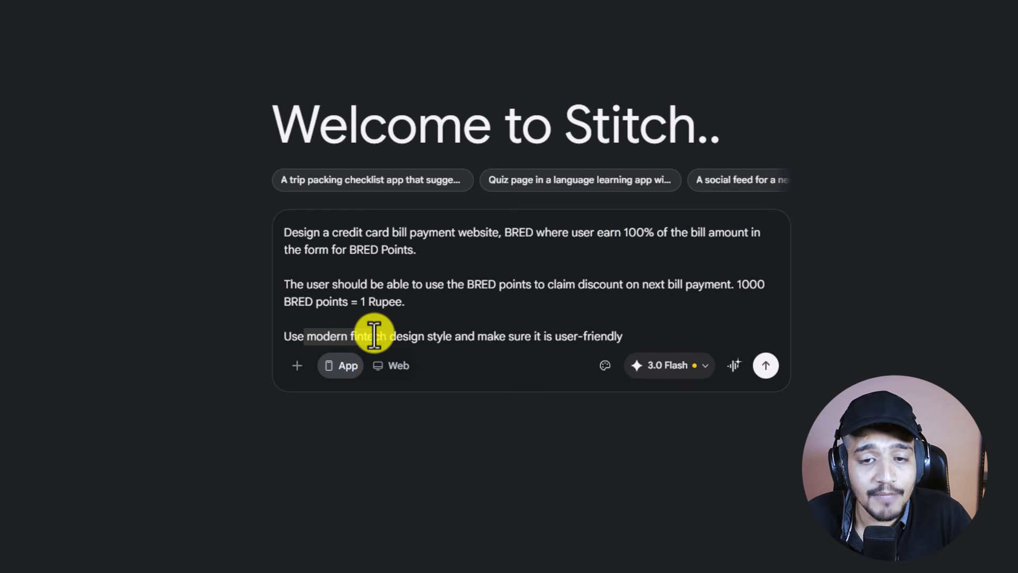
pyautogui.click(436, 312)
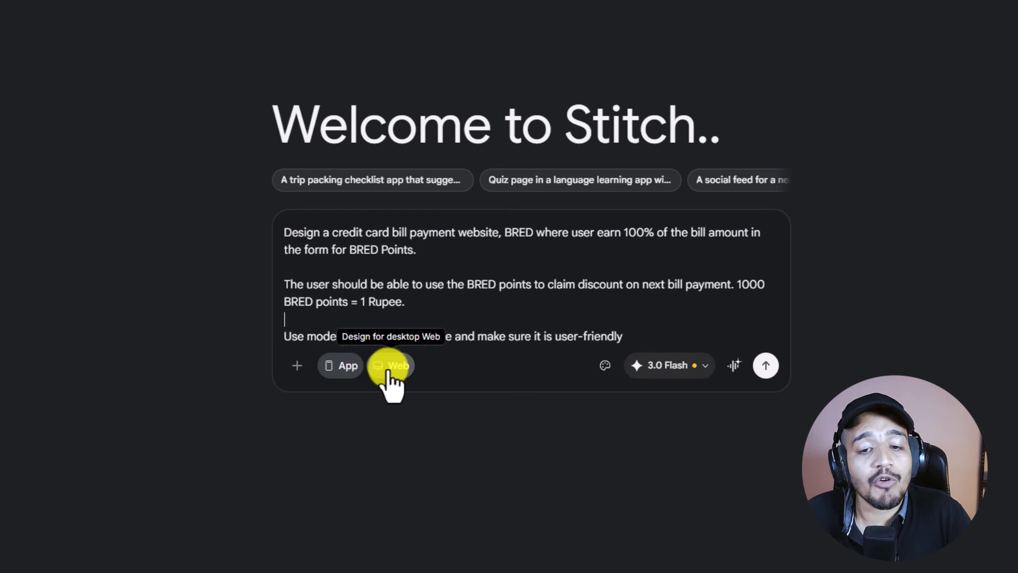
# Step: Switch the BRED brief to Web and choose the Thinking with 3.1 Pro model
pyautogui.click(390, 369)
pyautogui.moveTo(457, 233); pyautogui.dragTo(502, 232)
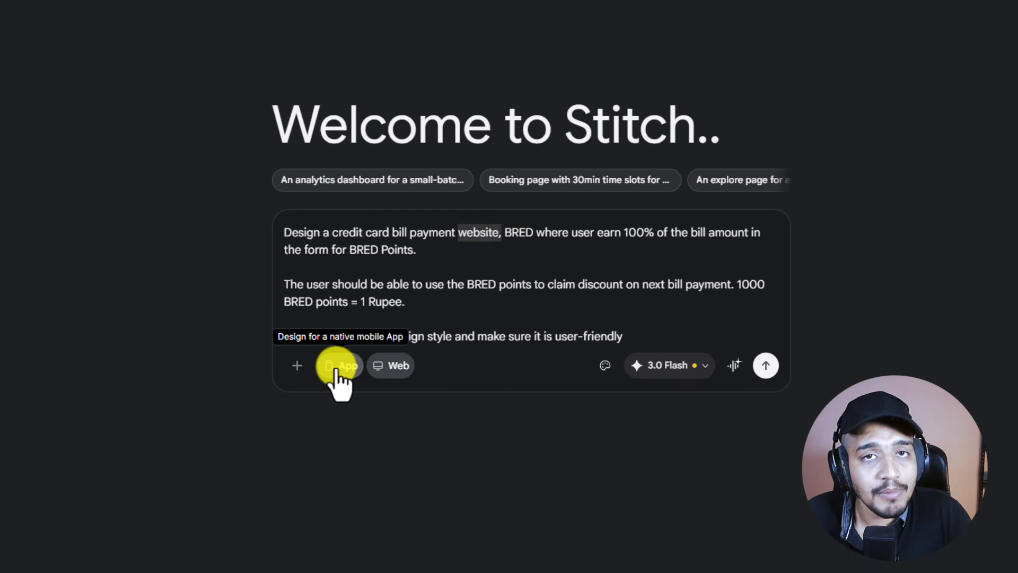
pyautogui.click(638, 339)
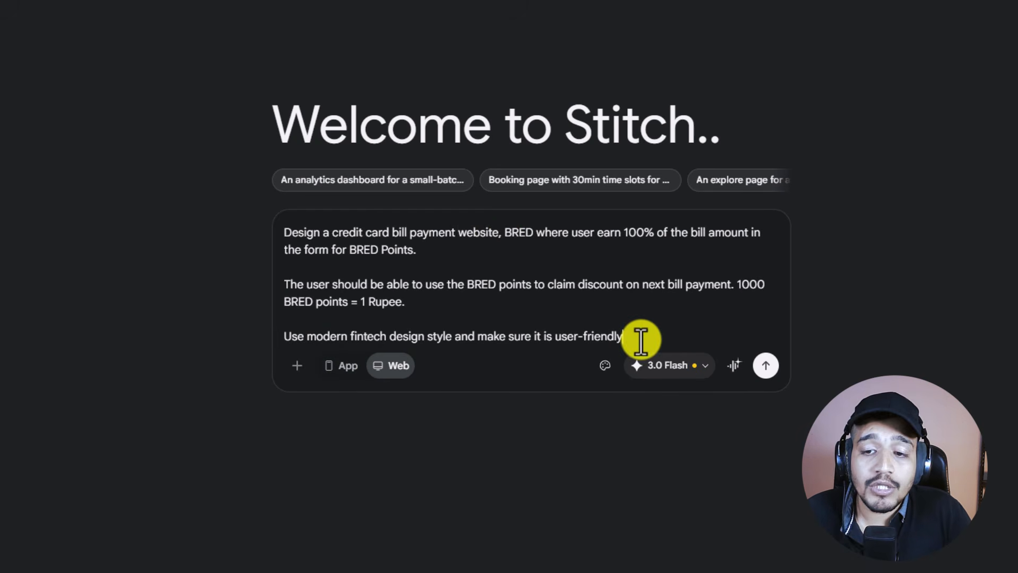
pyautogui.click(684, 374)
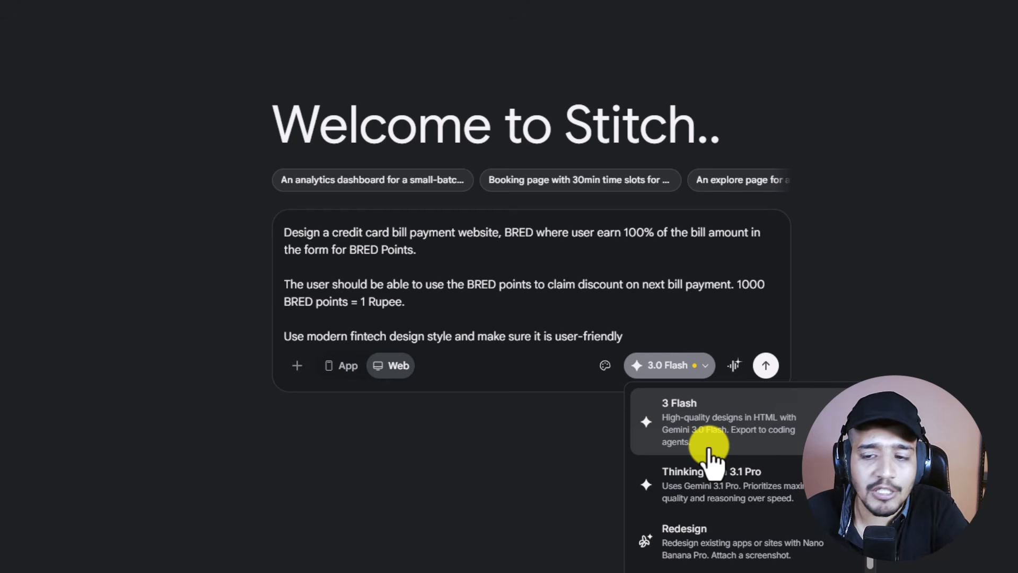
pyautogui.click(722, 483)
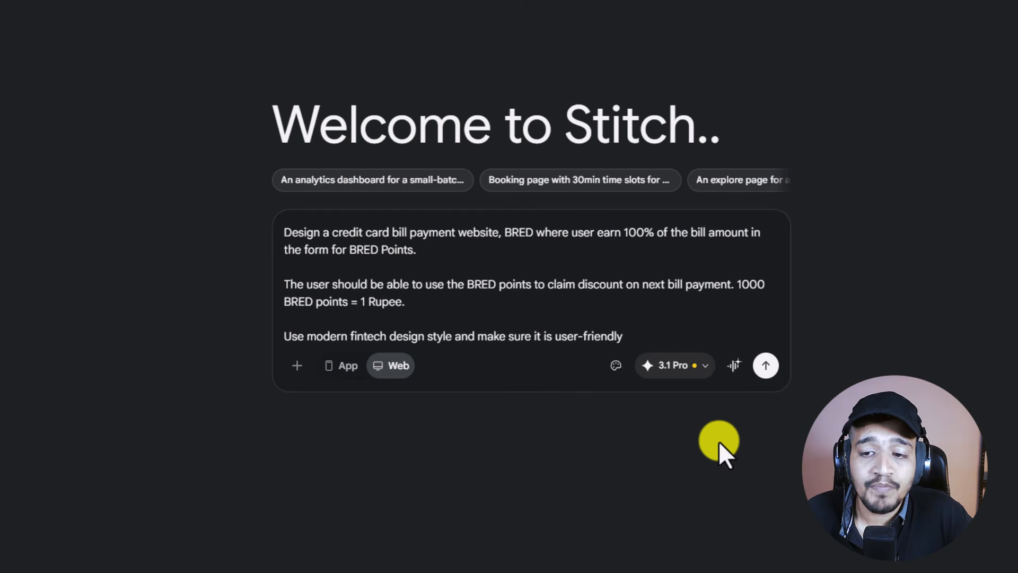
# Step: Browse the design system presets and close the list without choosing one
pyautogui.click(617, 366)
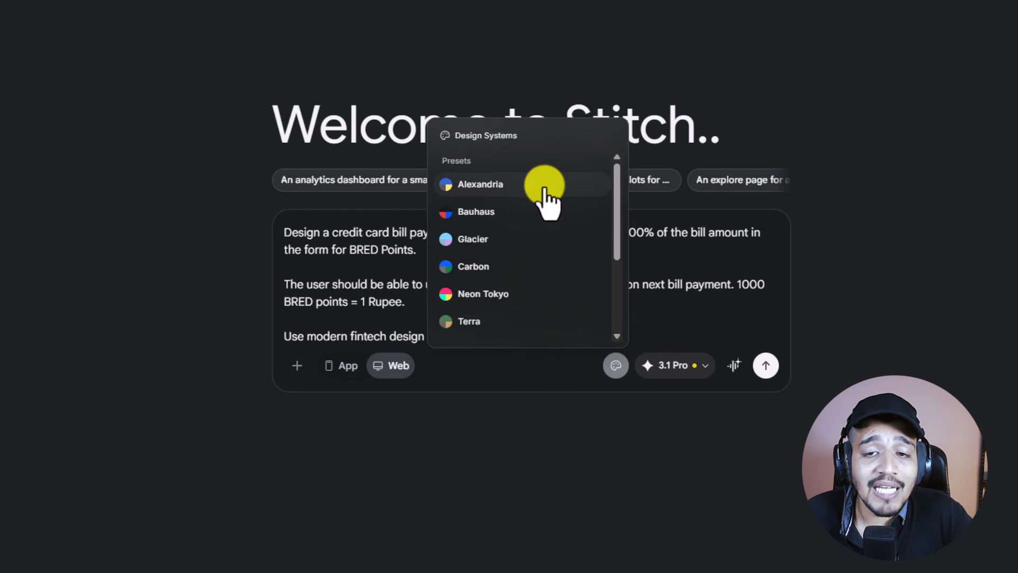
pyautogui.scroll(-3, 530, 265)
pyautogui.scroll(3, 517, 233)
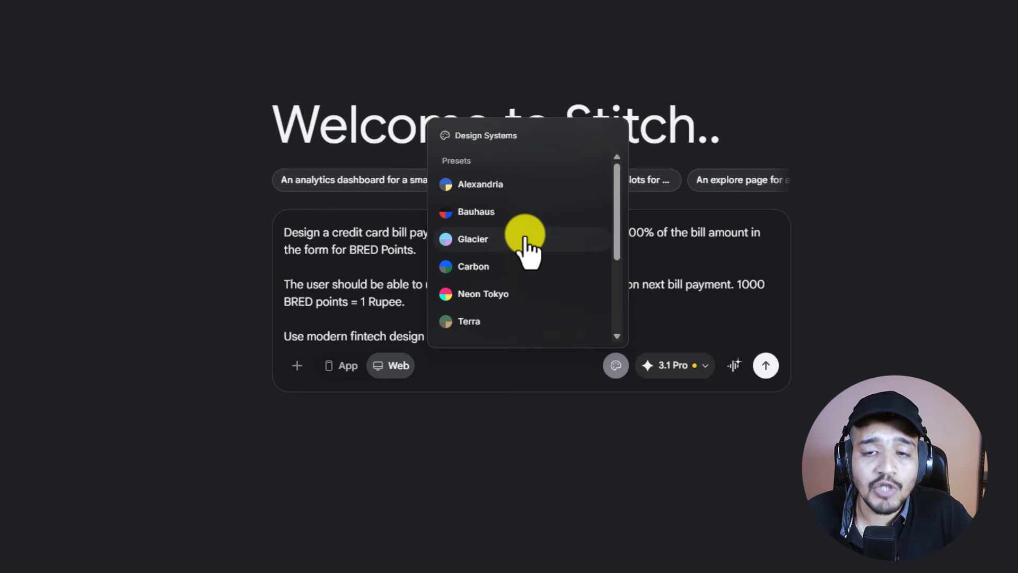
pyautogui.scroll(-3, 530, 252)
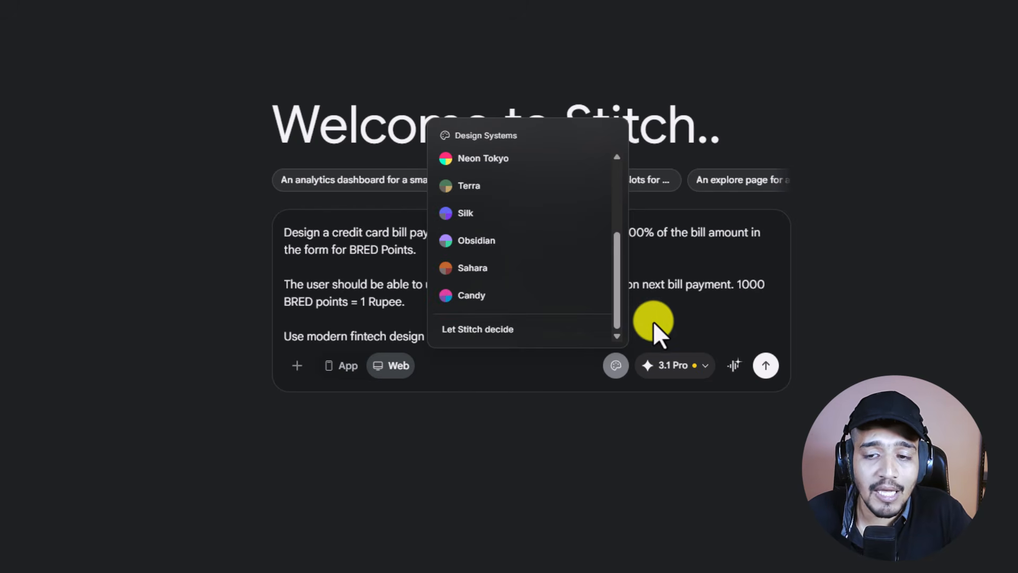
pyautogui.click(663, 331)
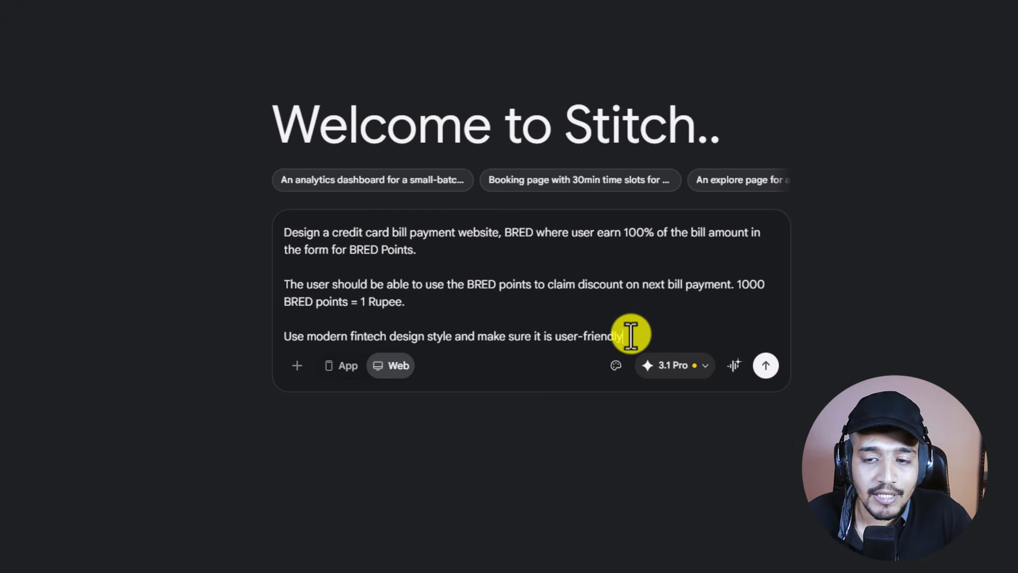
# Step: Send the BRED brief to generate, then expand and collapse the original prompt in chat
pyautogui.click(767, 366)
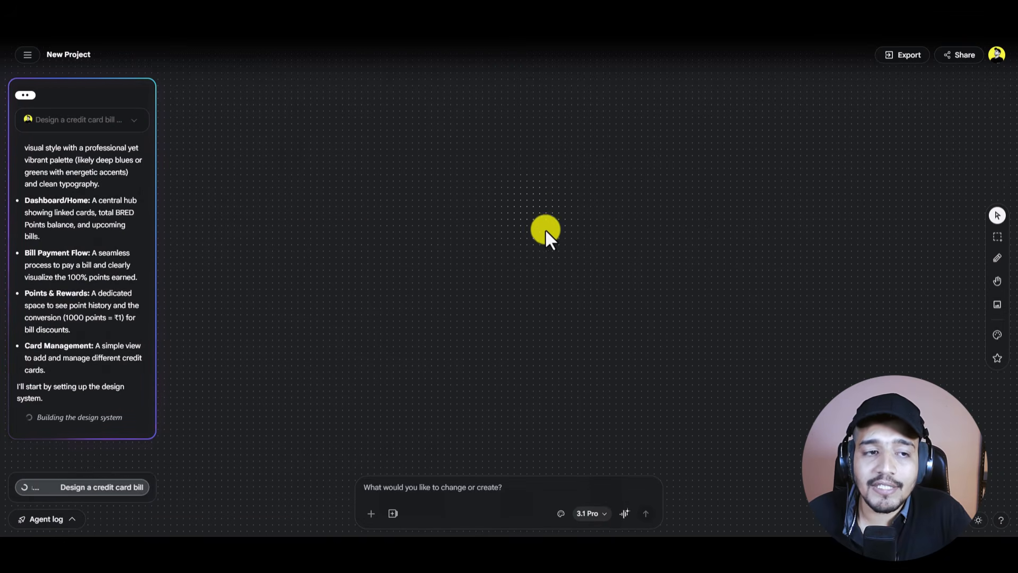
pyautogui.scroll(2, 81, 189)
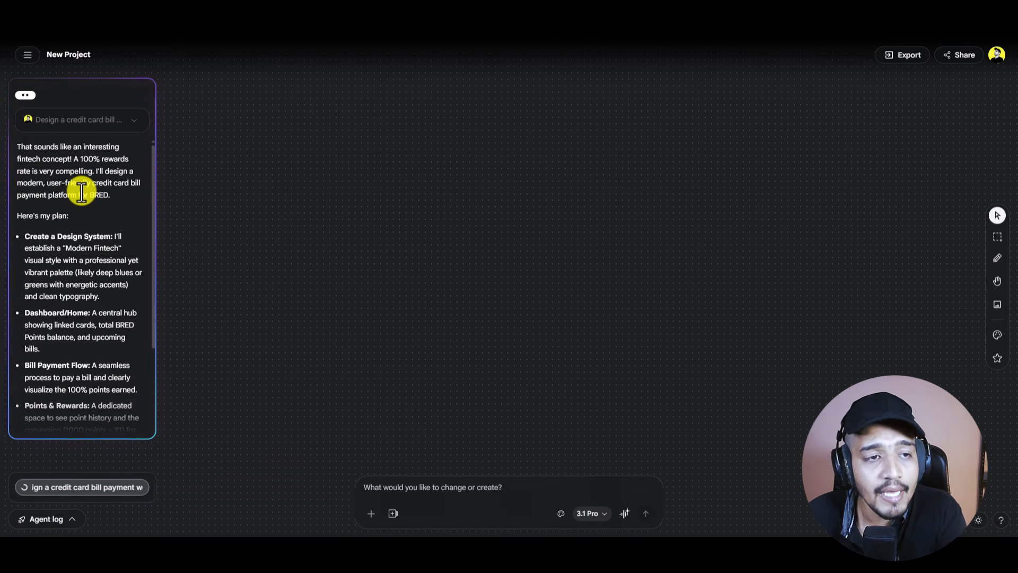
pyautogui.click(96, 125)
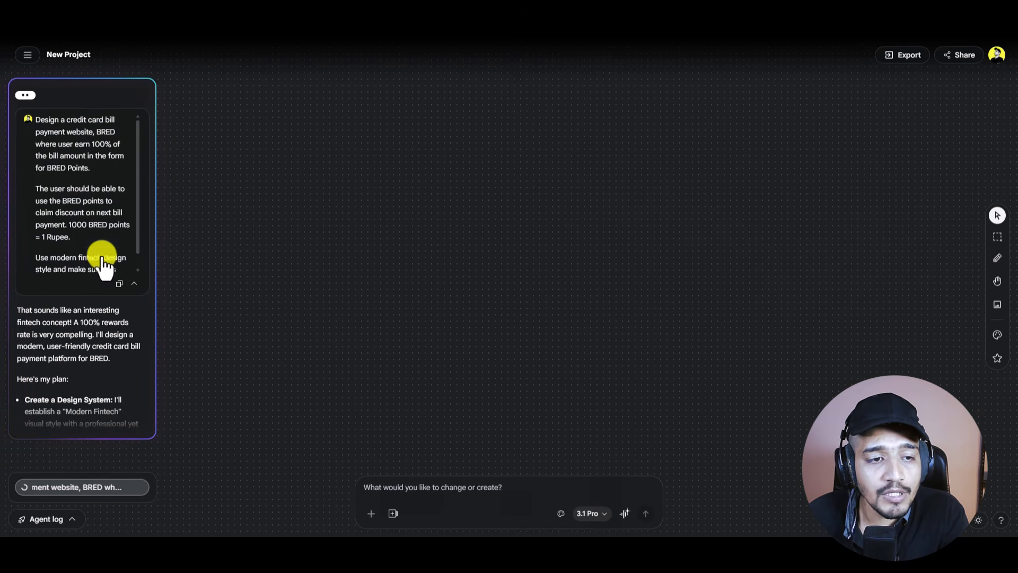
pyautogui.click(133, 284)
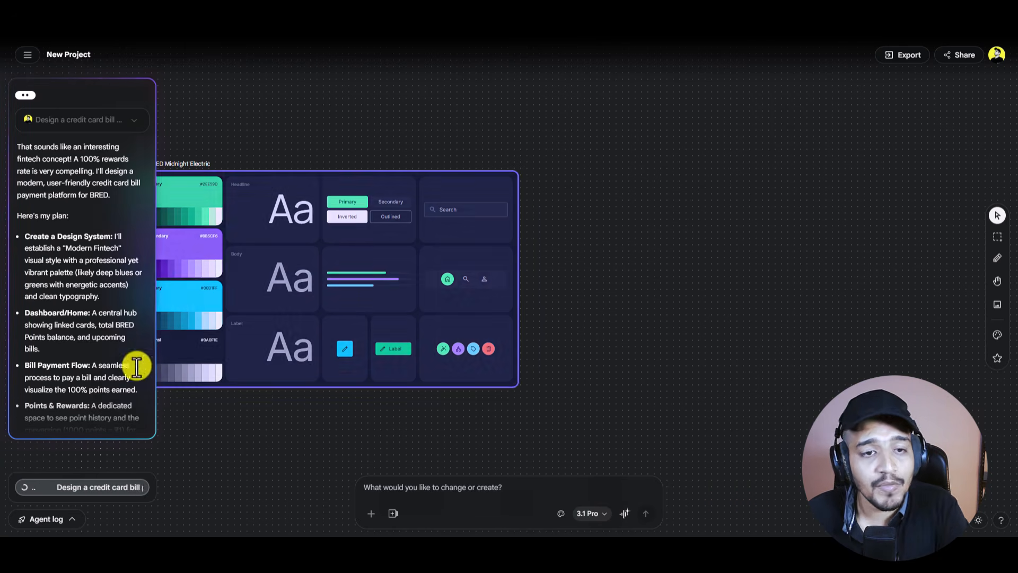
# Step: Pan the canvas clear of the chat panel to inspect the BRED Midnight Electric design system
pyautogui.scroll(3, 347, 266)
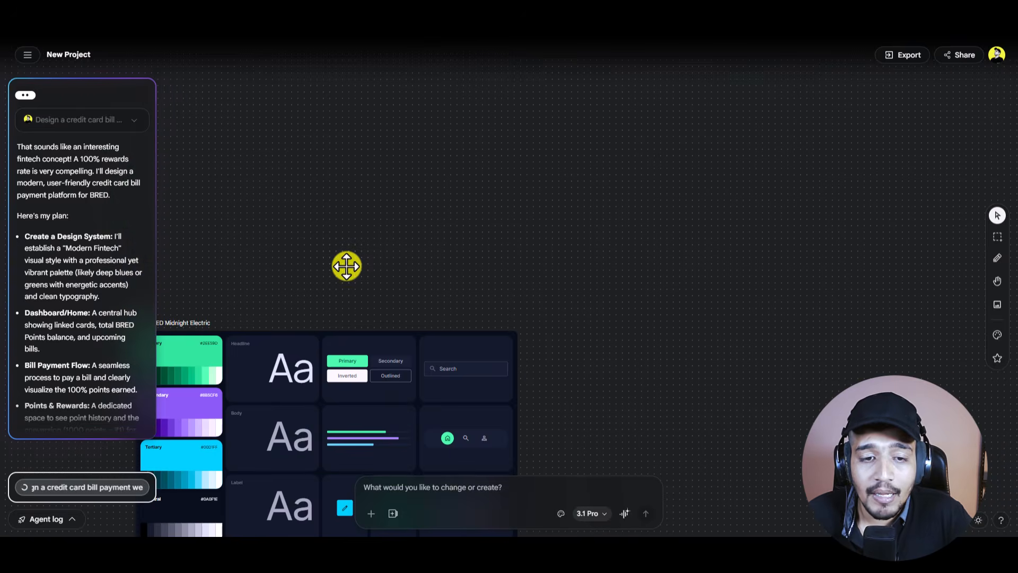
pyautogui.scroll(-3, 347, 266)
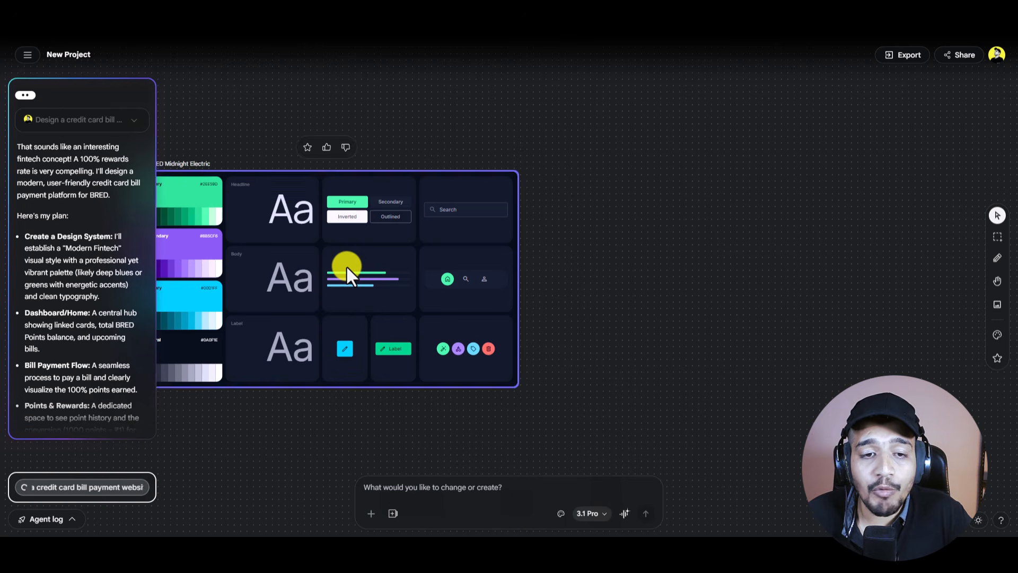
pyautogui.click(997, 280)
pyautogui.moveTo(654, 318); pyautogui.dragTo(805, 318)
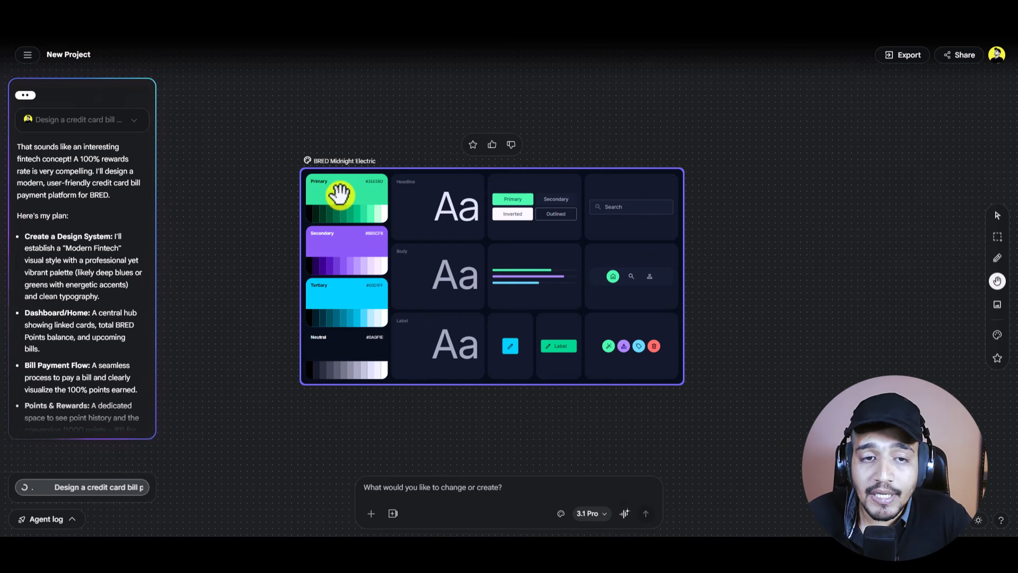
pyautogui.click(996, 215)
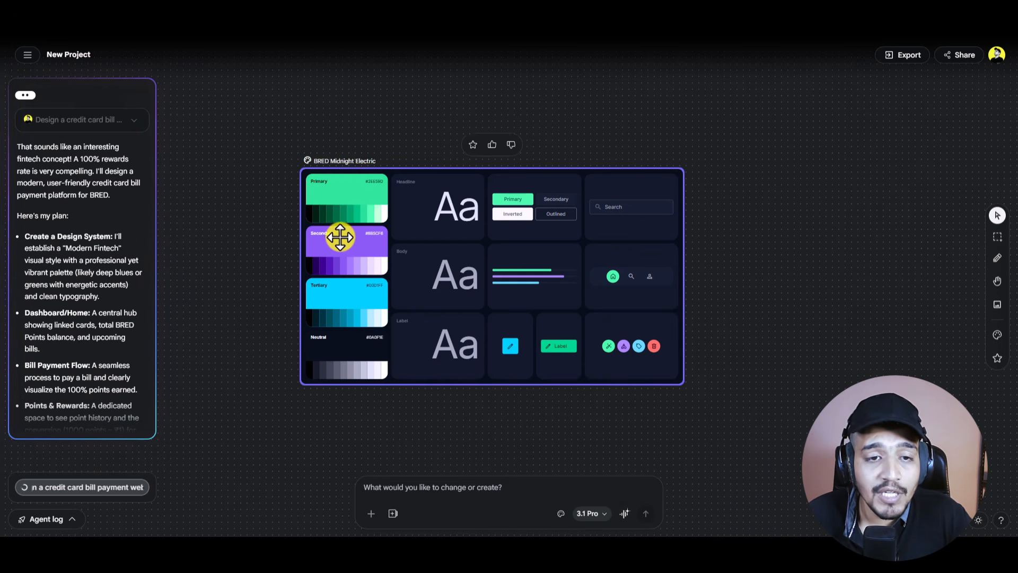
pyautogui.scroll(3, 340, 237)
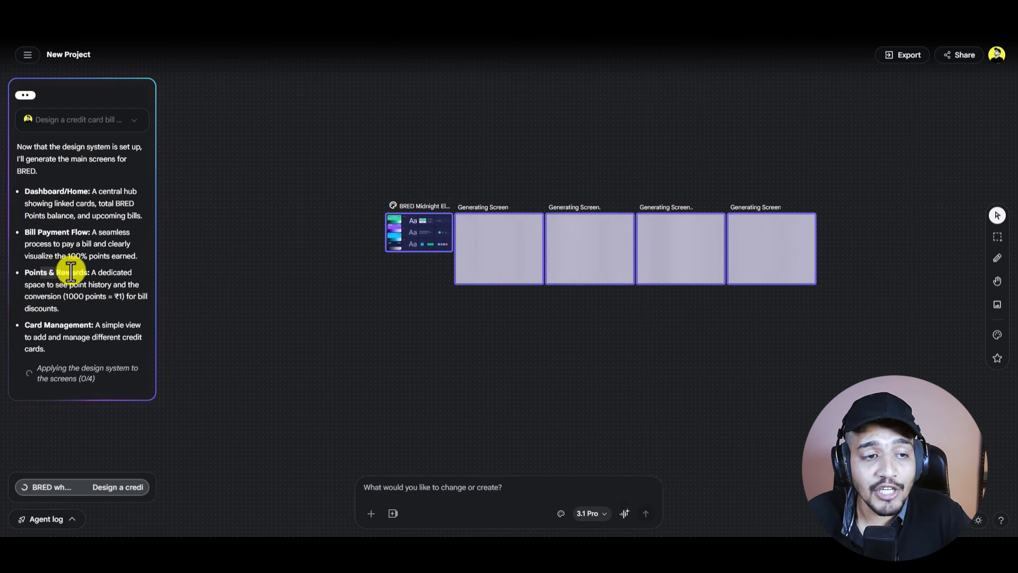
# Step: While generation finishes, zoom and pan to bring the Points & Rewards screen into view
pyautogui.moveTo(37, 327); pyautogui.dragTo(88, 324)
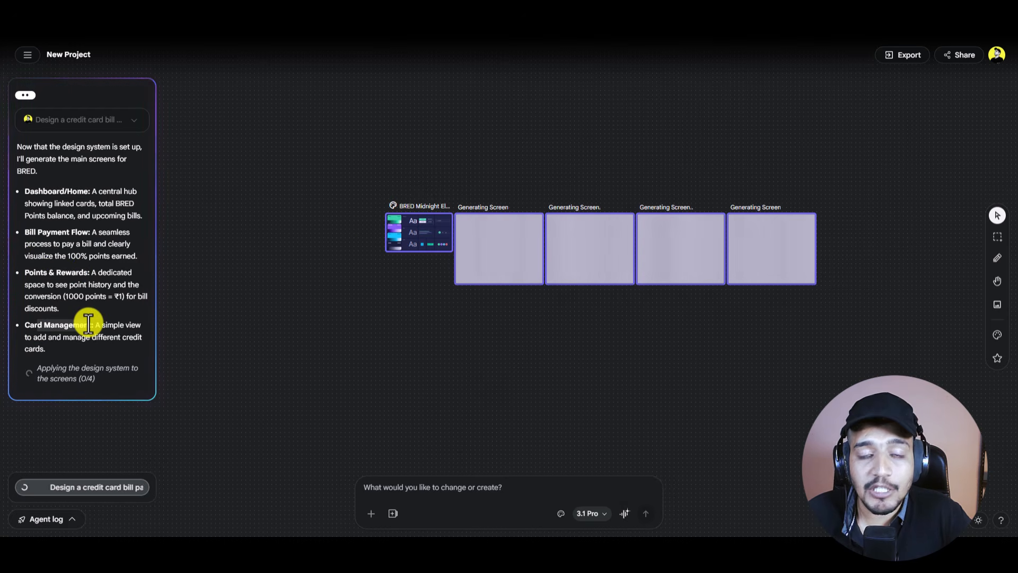
pyautogui.click(306, 253)
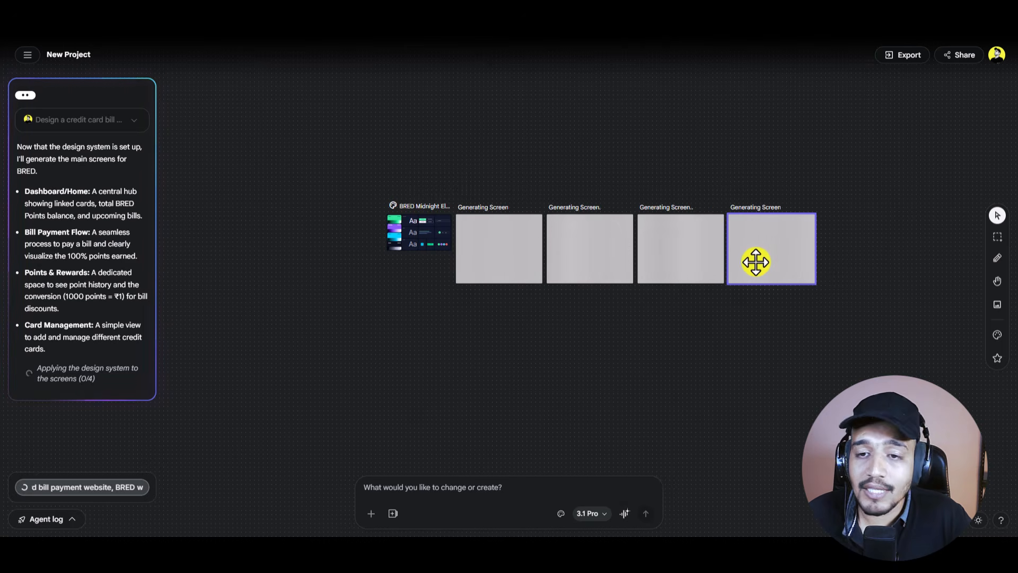
pyautogui.scroll(2, 755, 262)
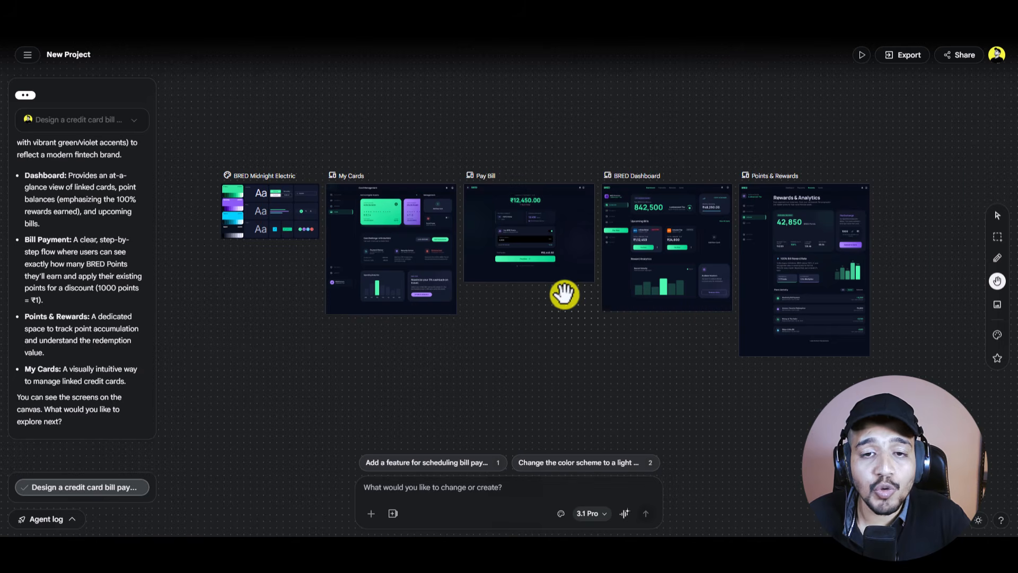
pyautogui.scroll(2, 564, 294)
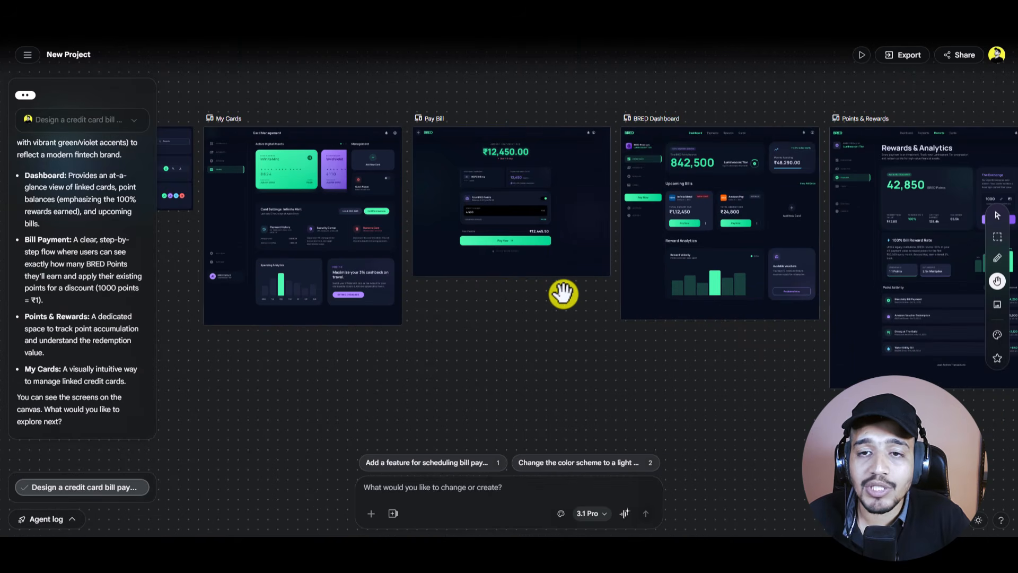
pyautogui.moveTo(564, 294); pyautogui.dragTo(334, 304)
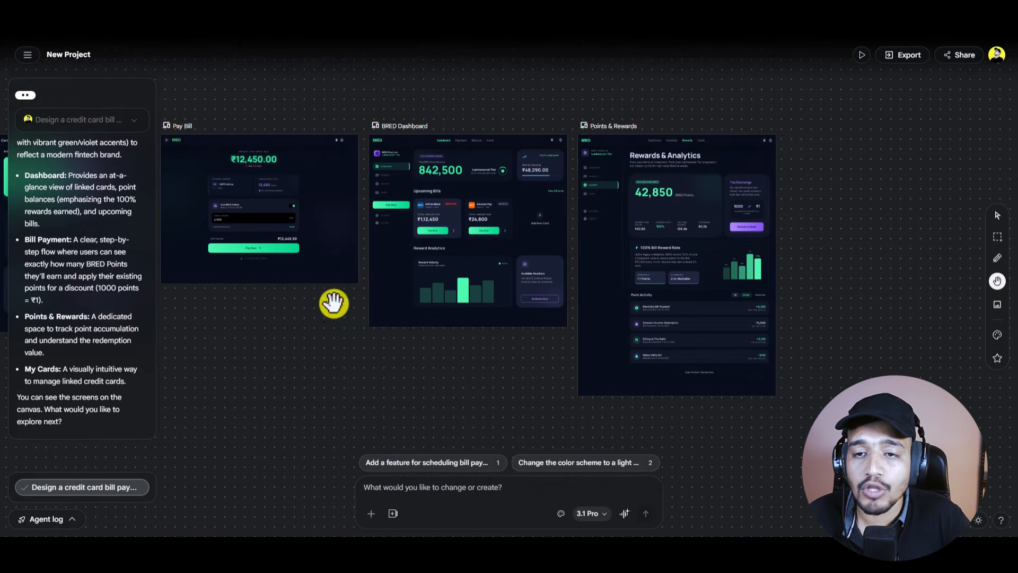
pyautogui.scroll(5, 679, 253)
pyautogui.scroll(-5, 679, 250)
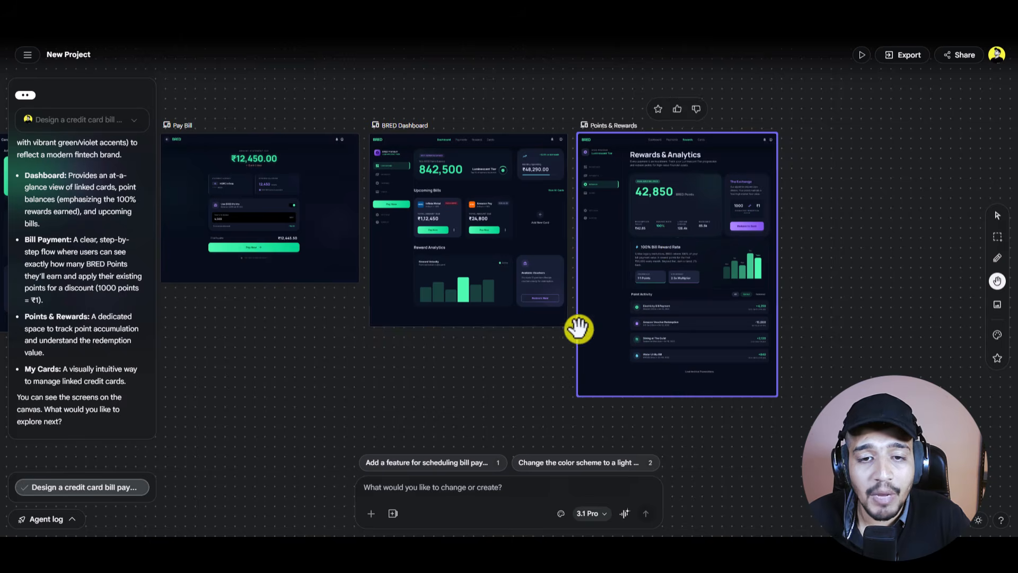
pyautogui.hscroll(-10, 463, 375)
pyautogui.scroll(4, 493, 164)
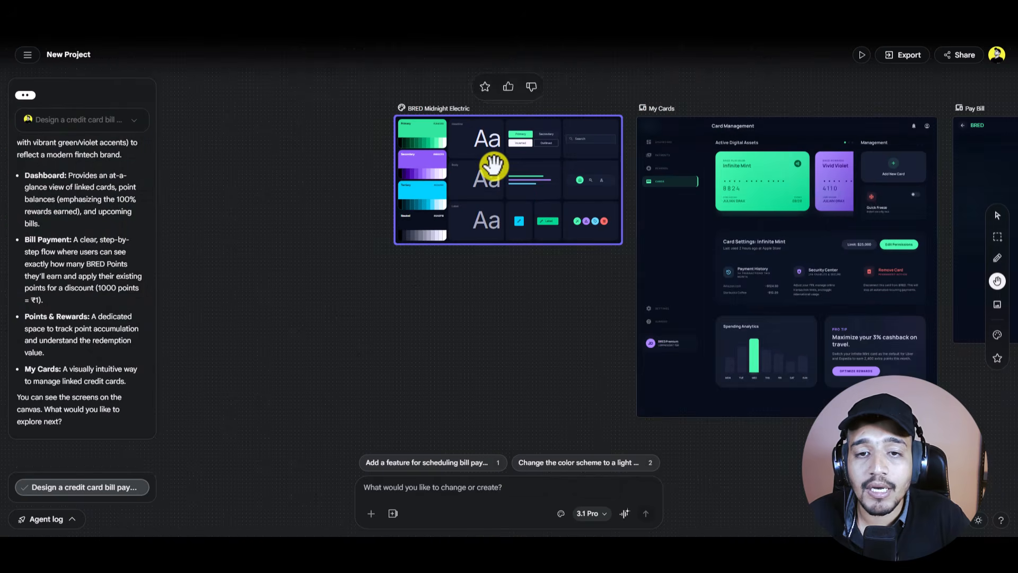
pyautogui.scroll(-4, 493, 165)
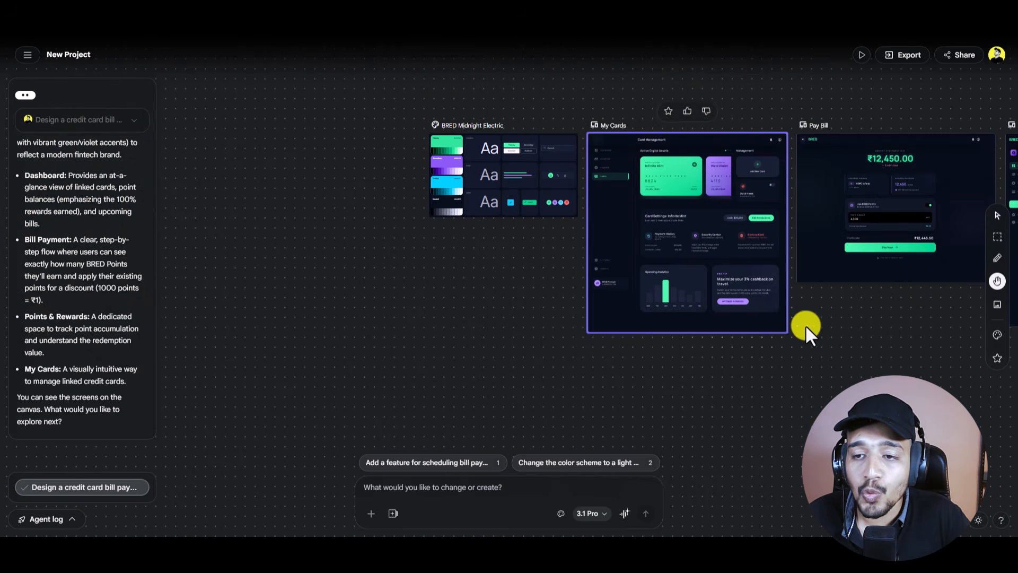
# Step: Inspect the BRED Dashboard and Points & Rewards screens, then return to BRED Midnight Electric
pyautogui.moveTo(838, 348); pyautogui.dragTo(534, 345)
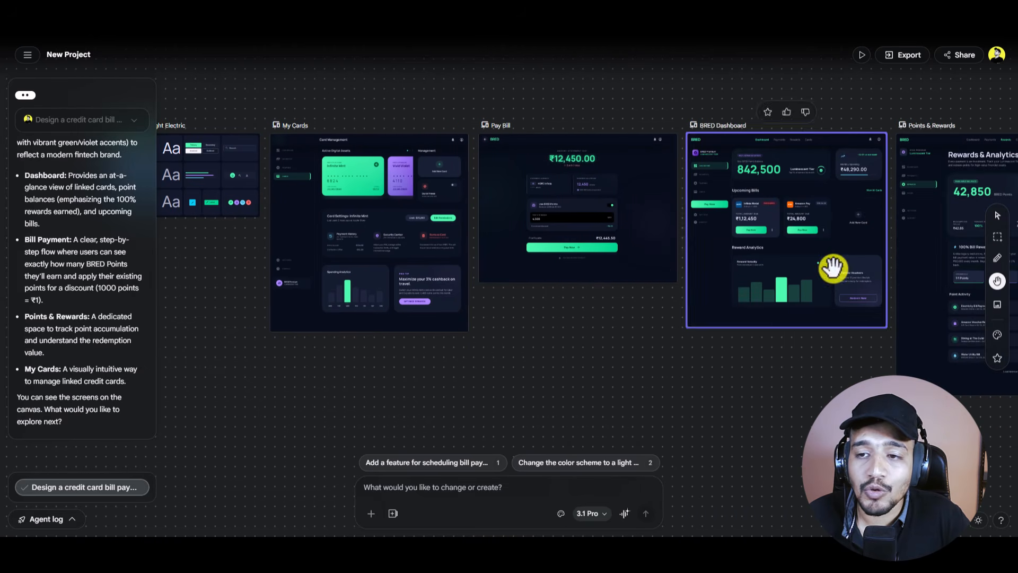
pyautogui.moveTo(860, 380); pyautogui.dragTo(575, 370)
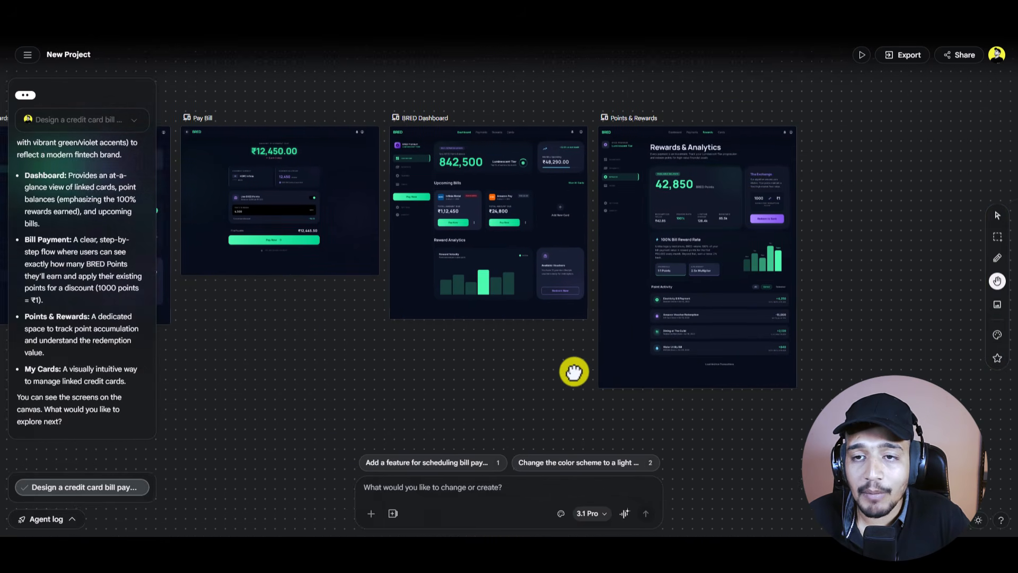
pyautogui.scroll(5, 661, 238)
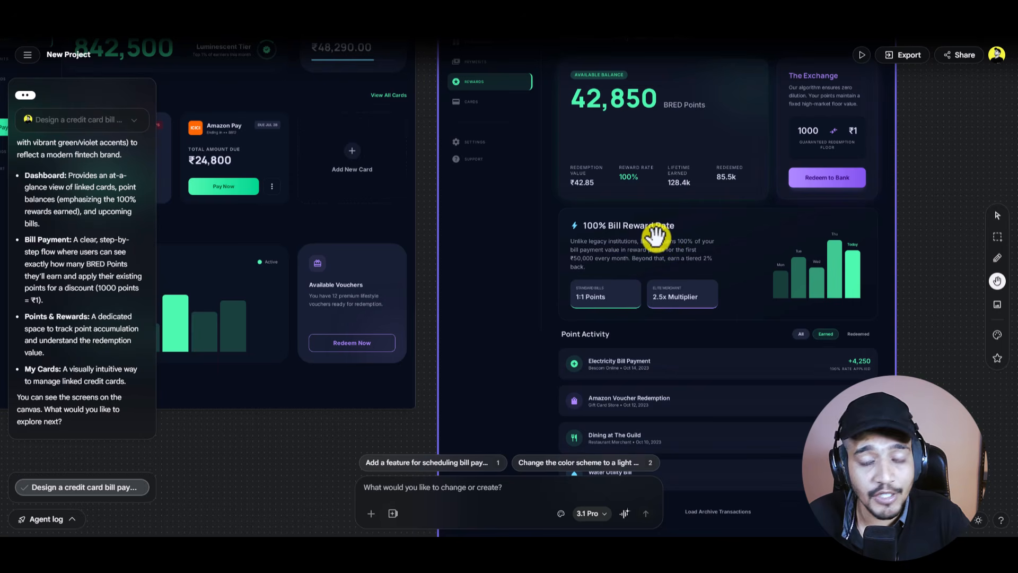
pyautogui.scroll(3, 737, 353)
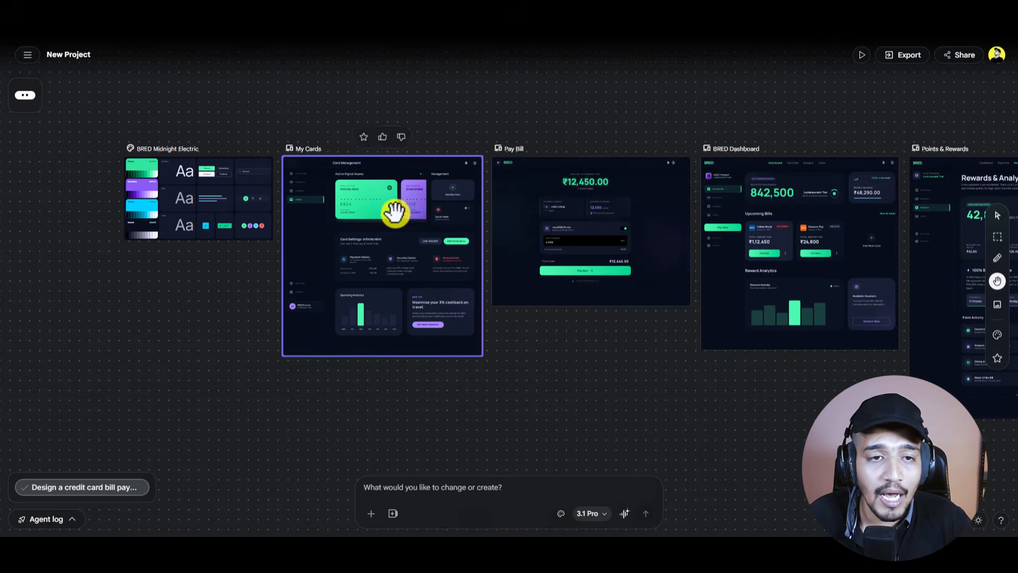
pyautogui.scroll(2, 370, 214)
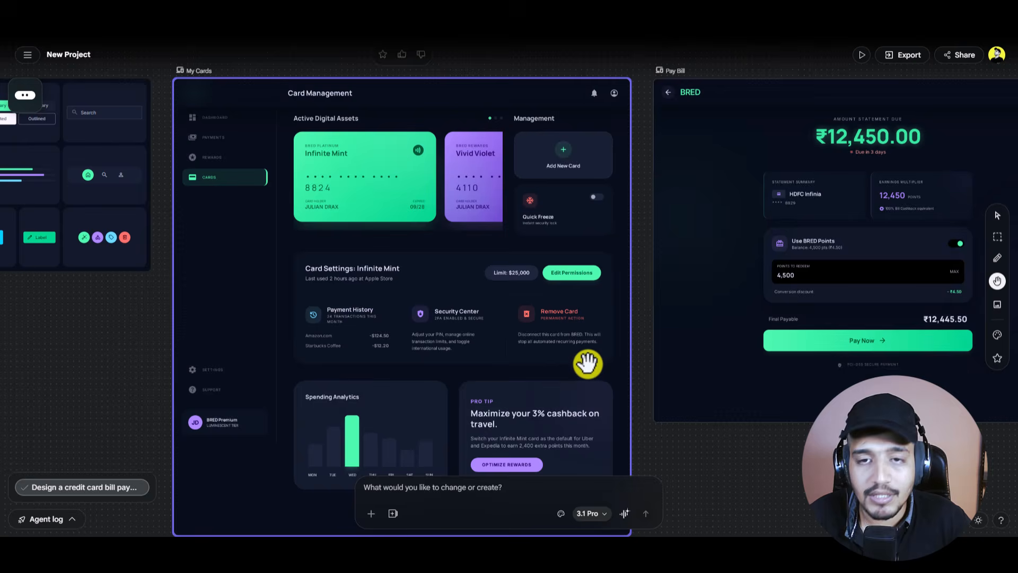
pyautogui.scroll(-3, 587, 364)
pyautogui.moveTo(708, 454); pyautogui.dragTo(536, 372)
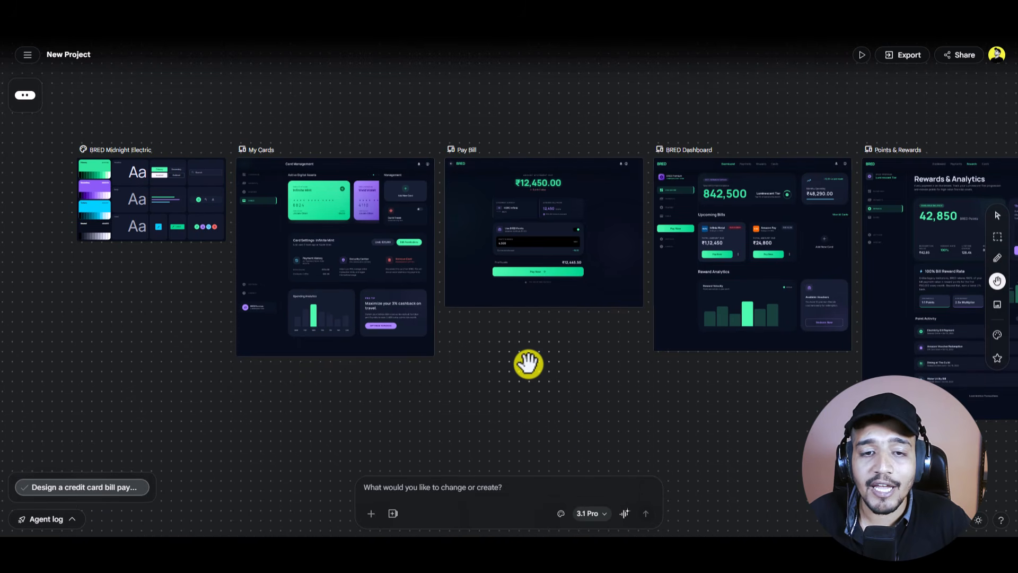
pyautogui.moveTo(528, 364); pyautogui.dragTo(732, 375)
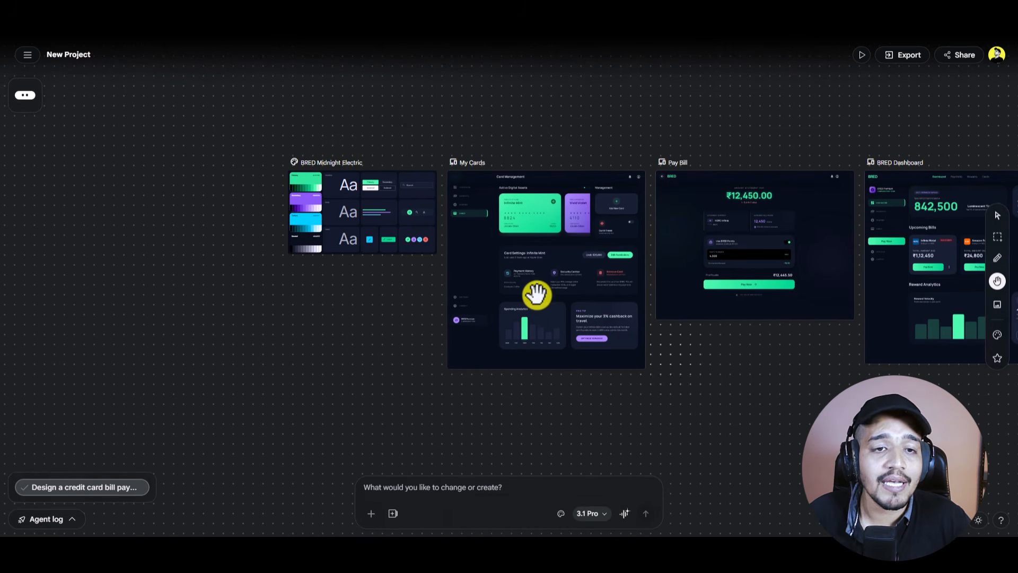
pyautogui.scroll(3, 329, 207)
pyautogui.scroll(3, 329, 210)
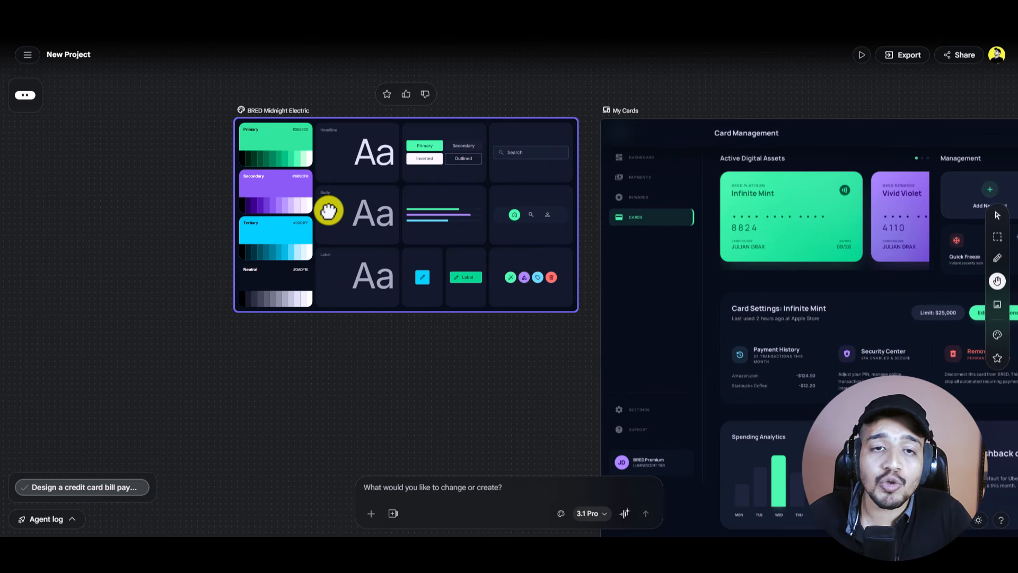
pyautogui.scroll(3, 432, 268)
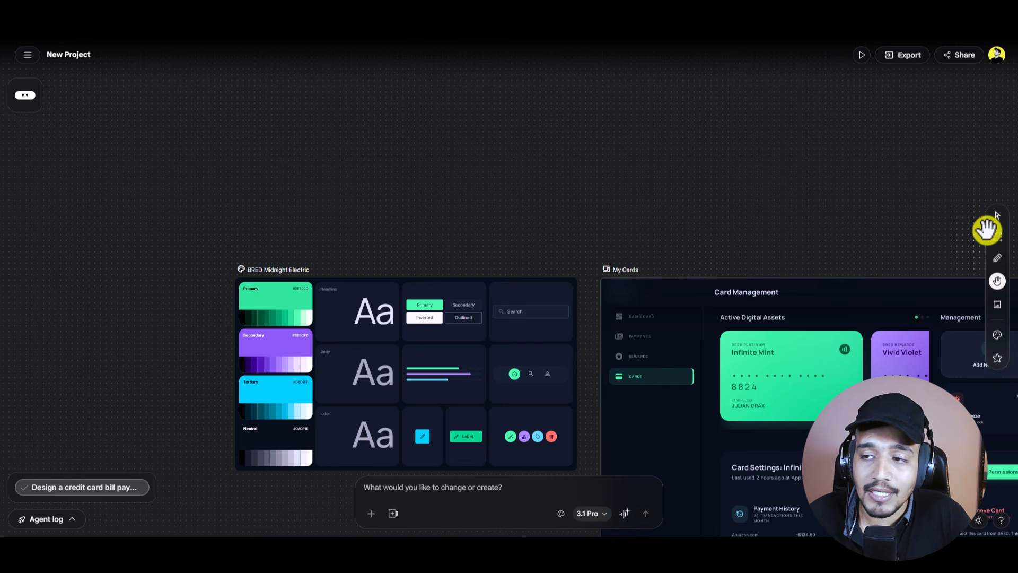
# Step: Open the theme settings of the BRED Midnight Electric design system
pyautogui.click(997, 215)
pyautogui.click(447, 346)
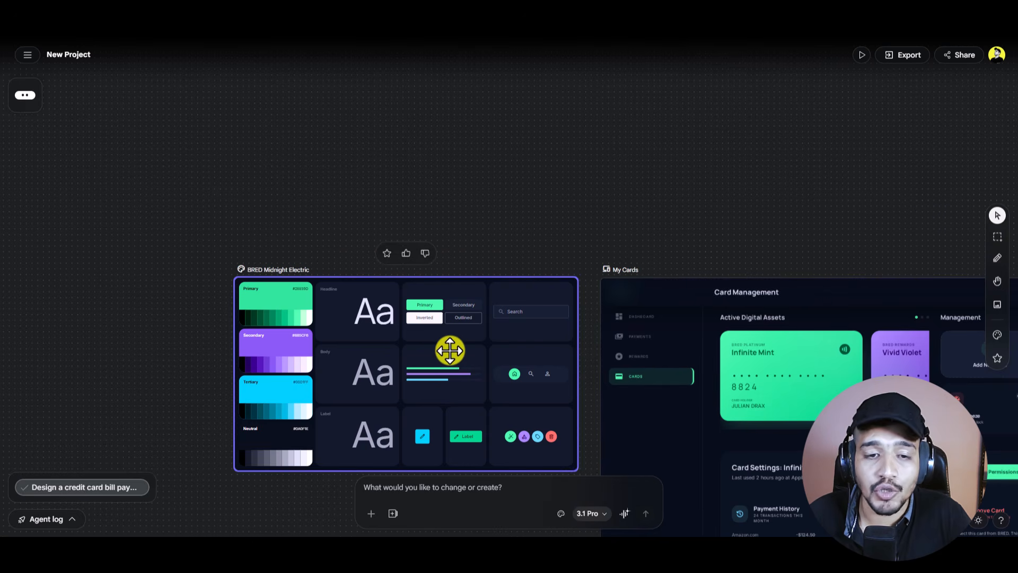
pyautogui.click(501, 55)
pyautogui.click(477, 75)
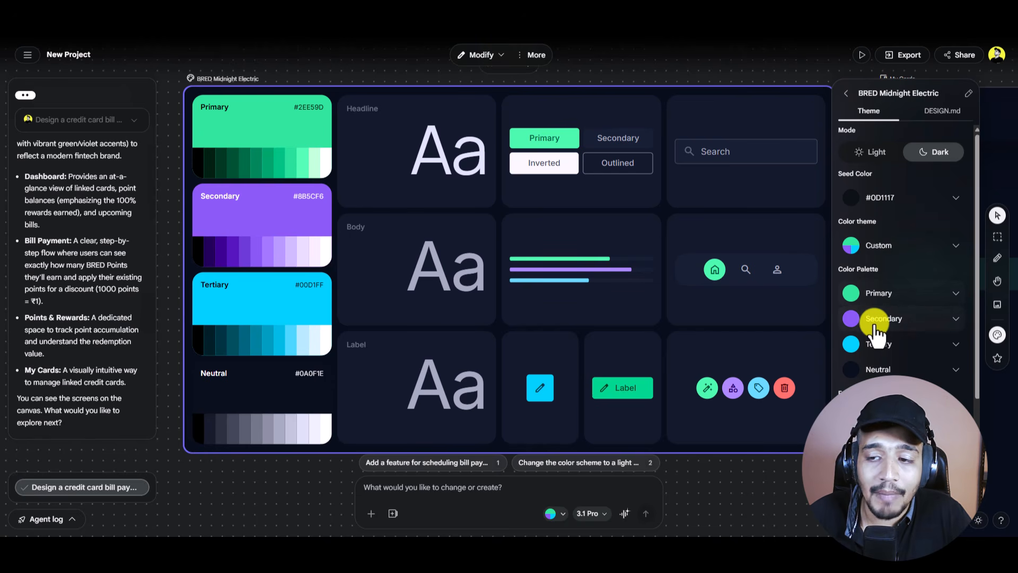
# Step: Set Primary to indigo #2E3EE6 and Secondary to light grey #9D97AC
pyautogui.click(904, 297)
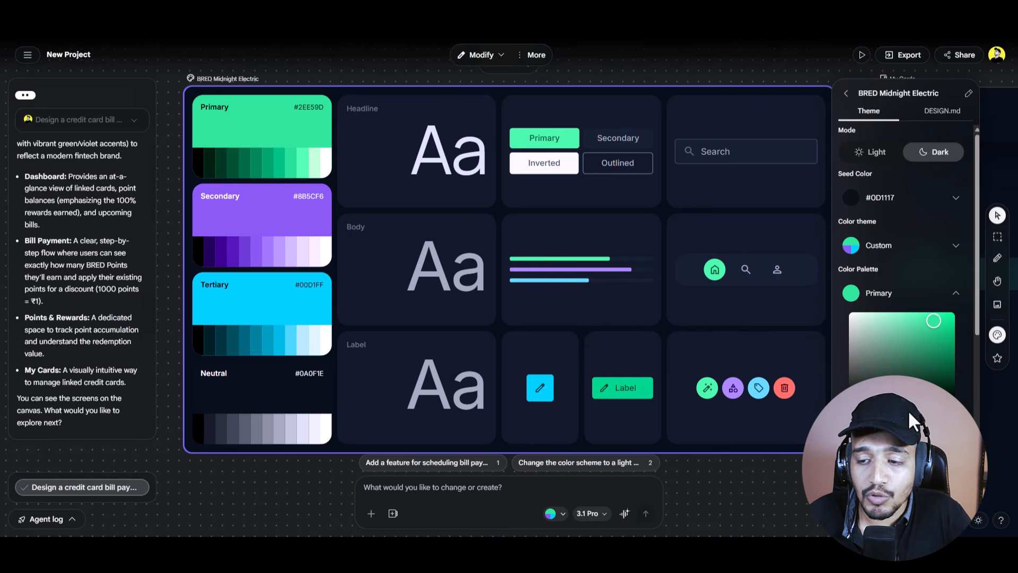
pyautogui.moveTo(908, 409); pyautogui.dragTo(928, 364)
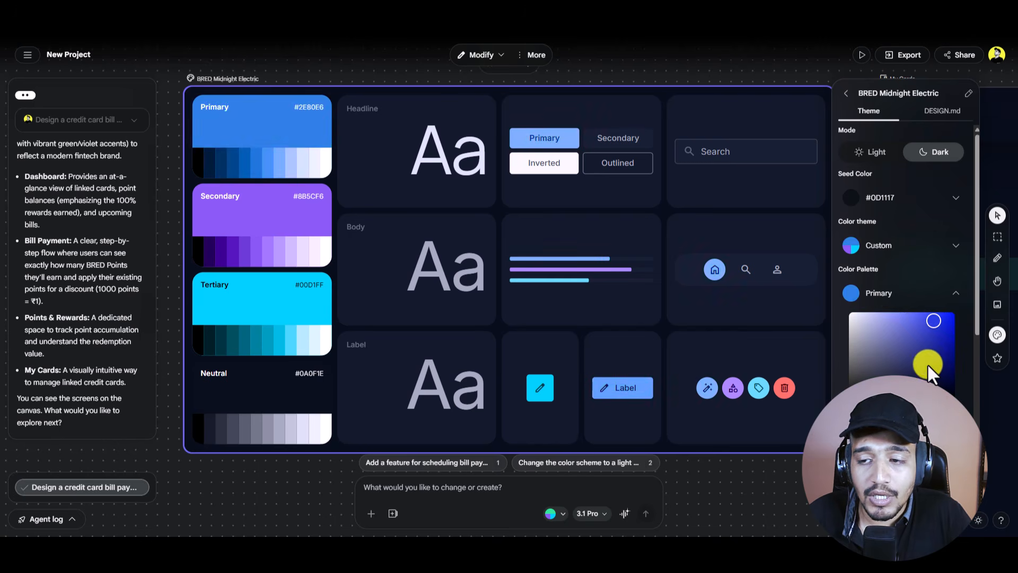
pyautogui.click(905, 293)
pyautogui.click(883, 318)
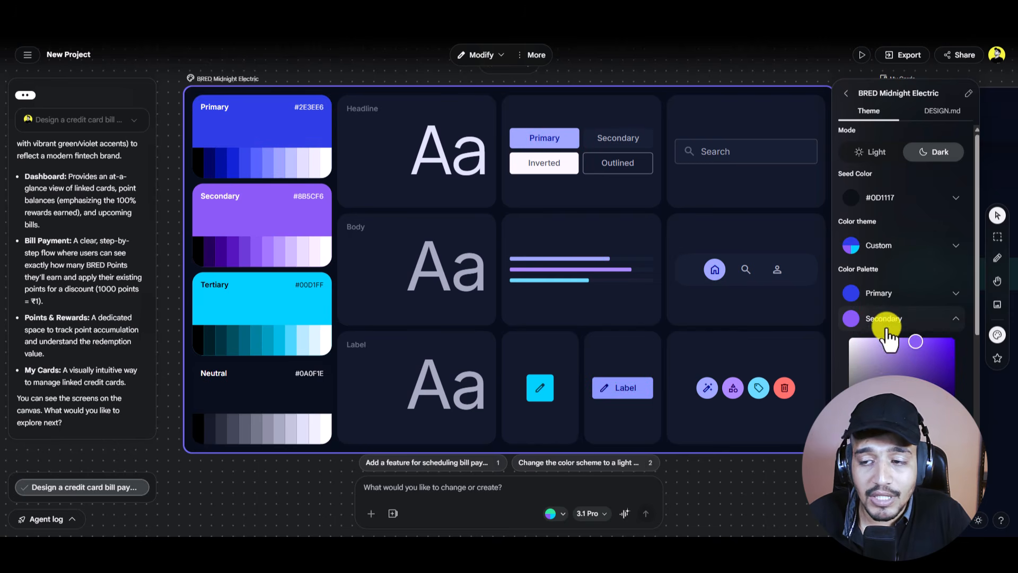
pyautogui.click(862, 368)
pyautogui.scroll(-3, 901, 310)
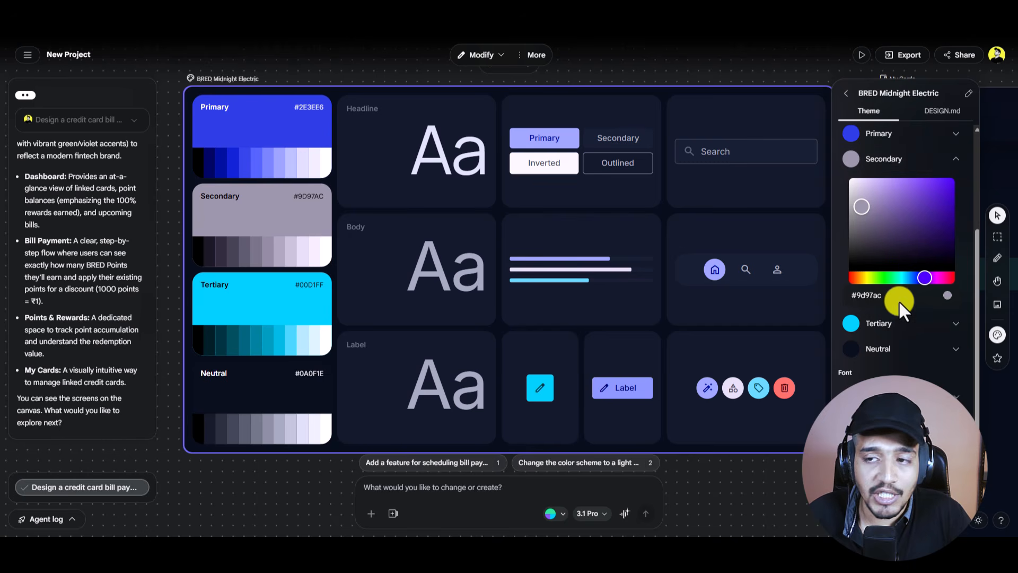
pyautogui.click(842, 242)
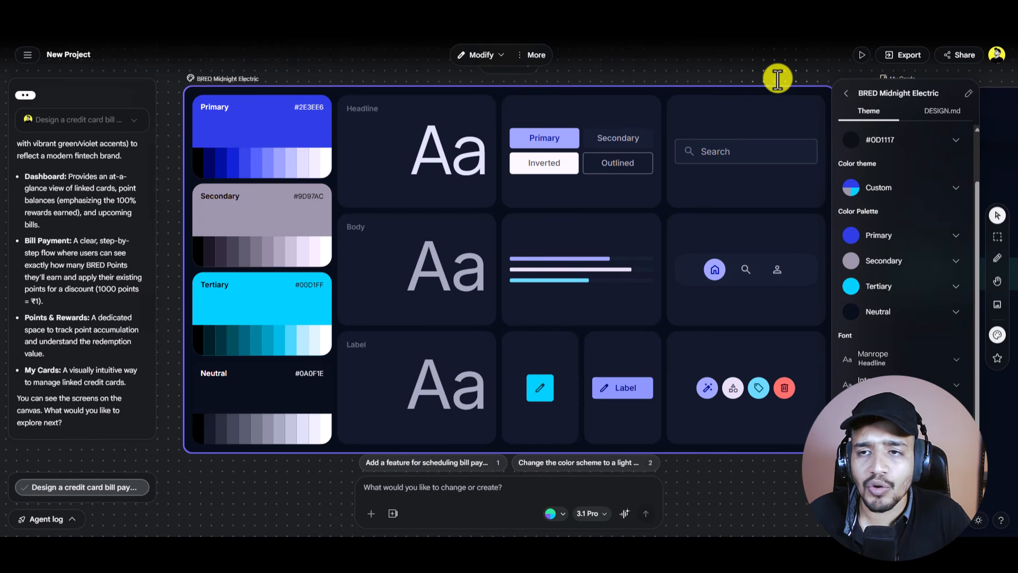
# Step: Return to the Design Systems list, briefly reopen BRED Midnight Electric's theme, and back out
pyautogui.click(845, 94)
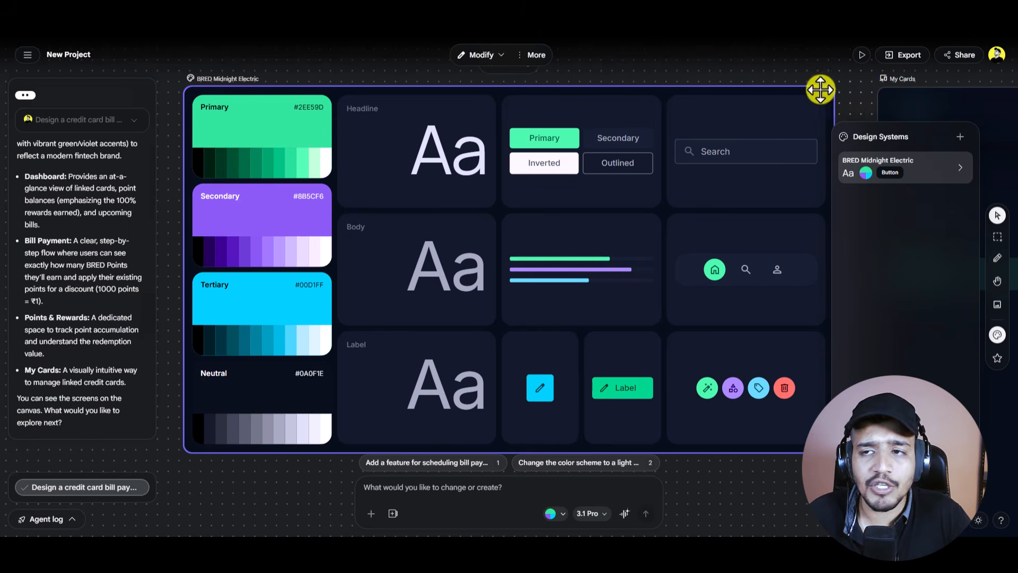
pyautogui.scroll(-3, 792, 168)
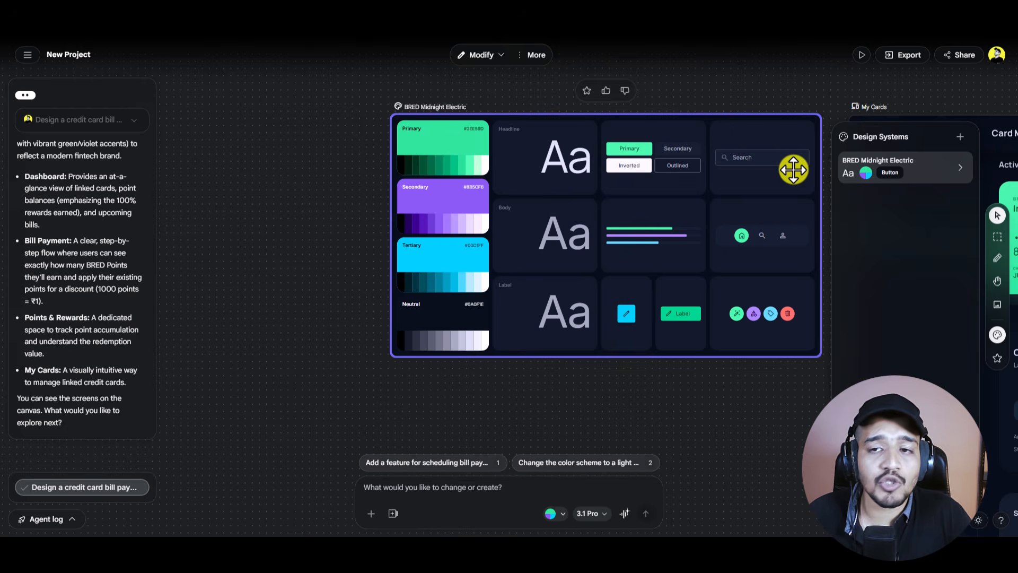
pyautogui.hscroll(3, 794, 169)
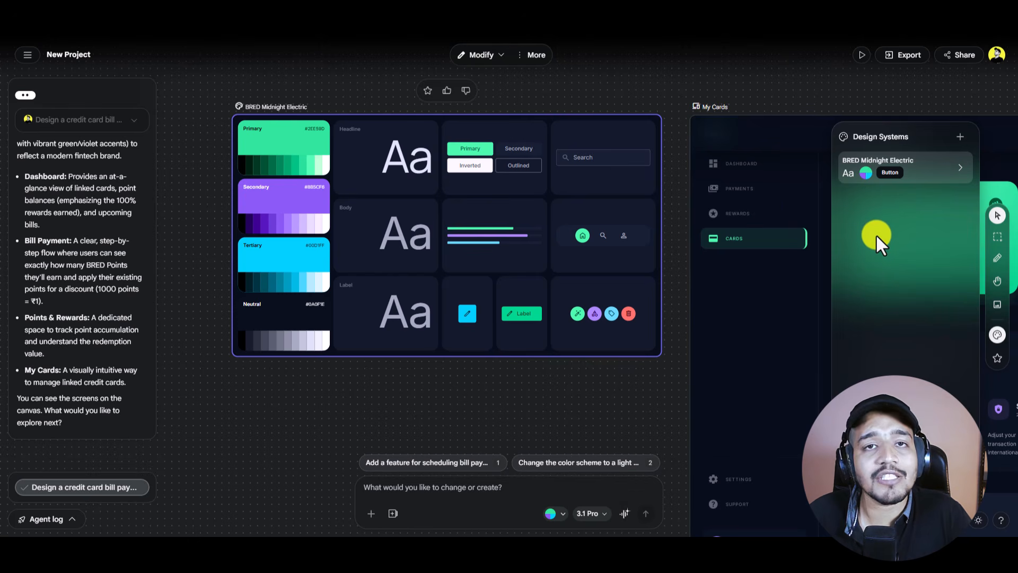
pyautogui.click(997, 335)
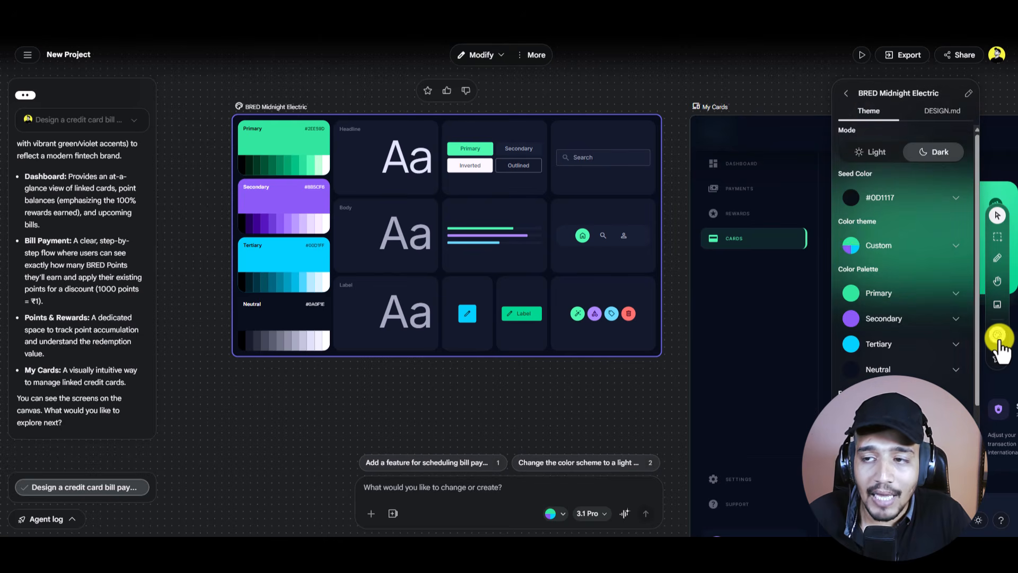
pyautogui.click(842, 94)
# Step: Try Import from website, cancel it, and reopen the add-design-system options
pyautogui.click(960, 139)
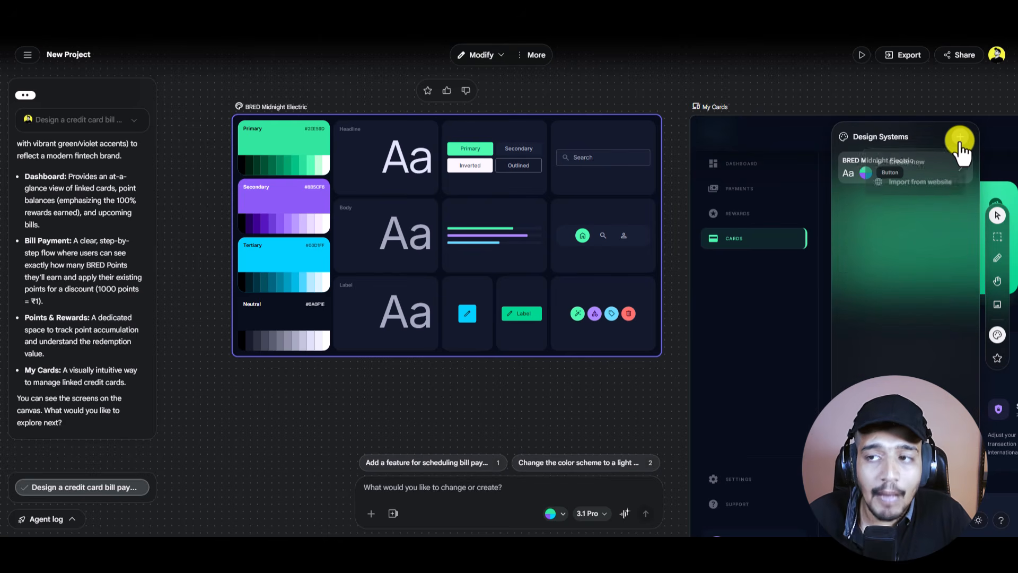
pyautogui.click(922, 183)
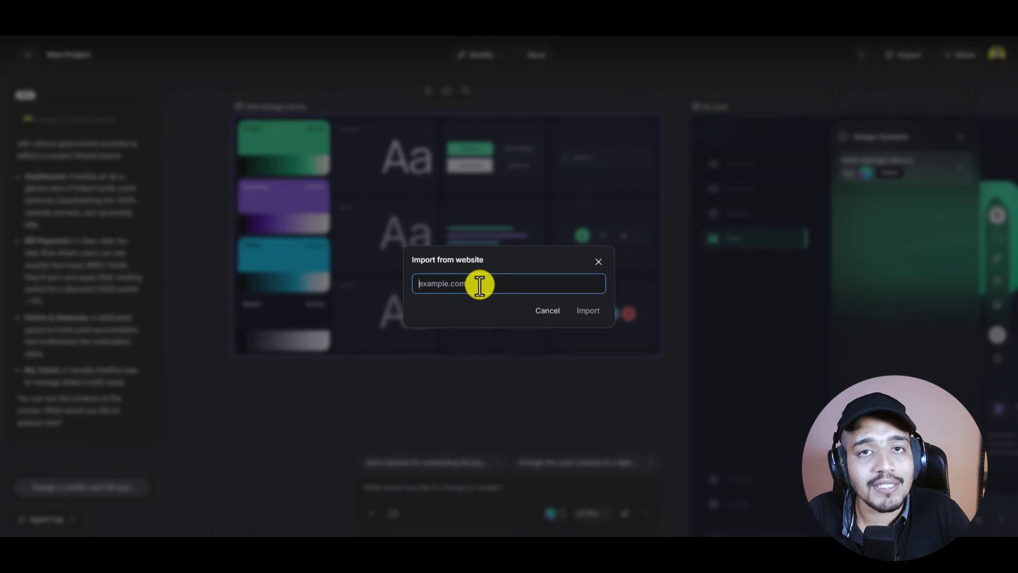
pyautogui.click(597, 261)
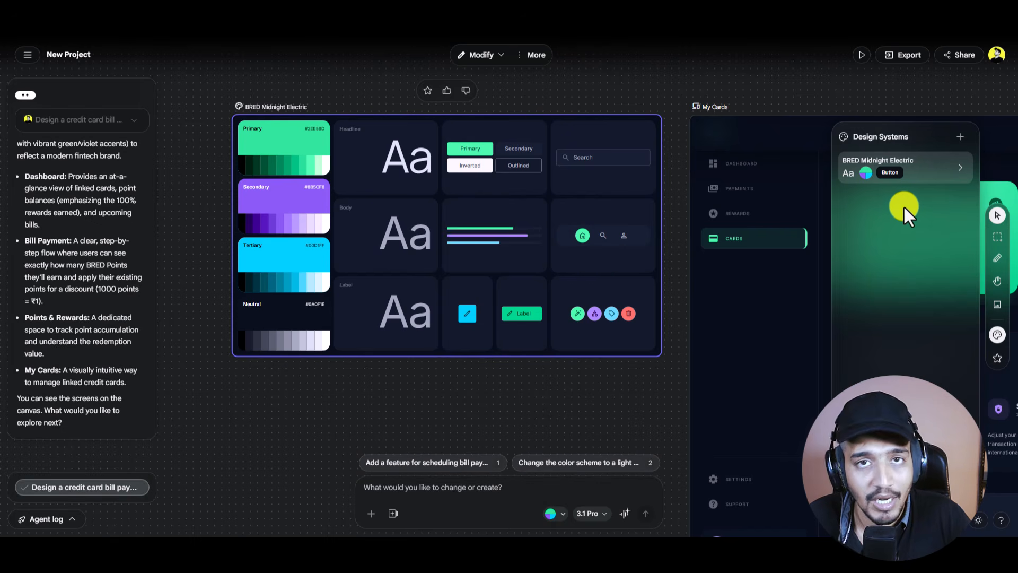
pyautogui.click(961, 139)
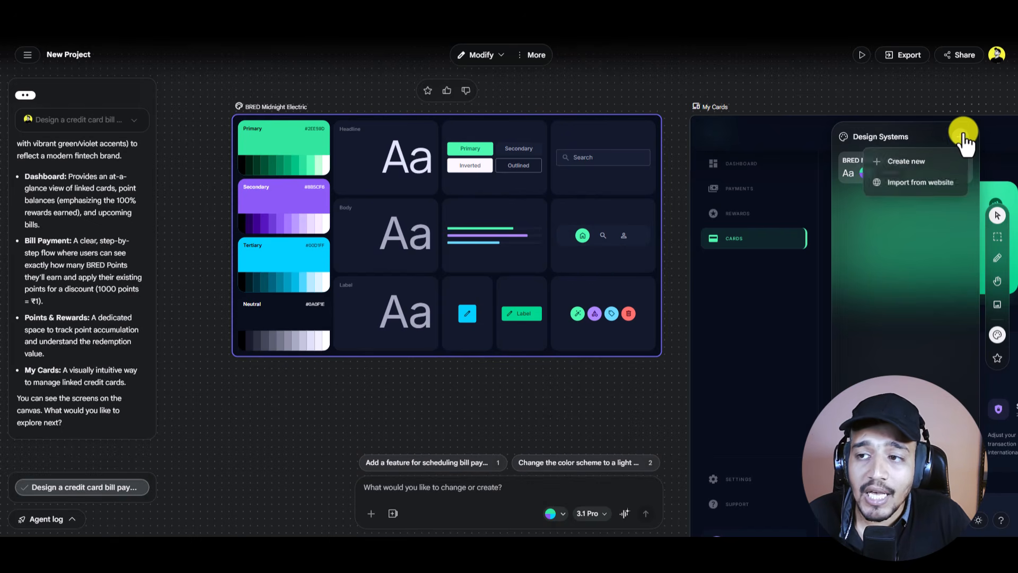
# Step: Start a new blank design system, then back out and close the Design Systems list
pyautogui.click(936, 163)
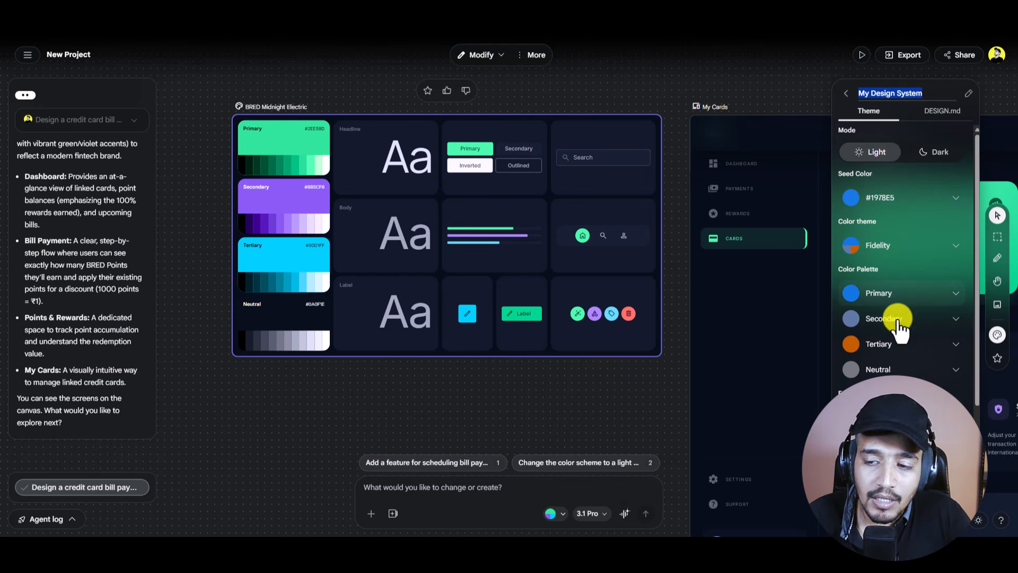
pyautogui.scroll(-1, 882, 397)
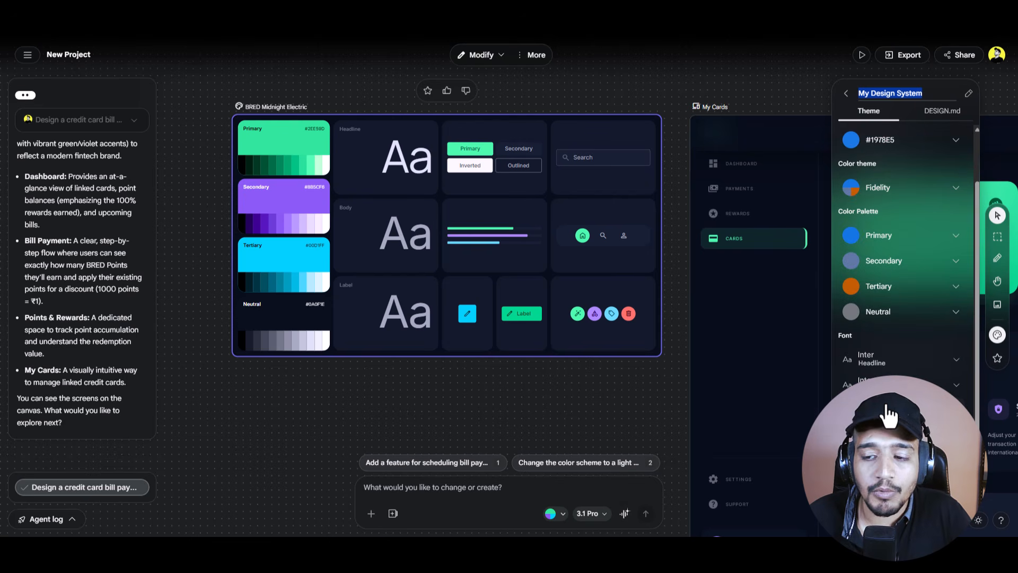
pyautogui.scroll(1, 880, 420)
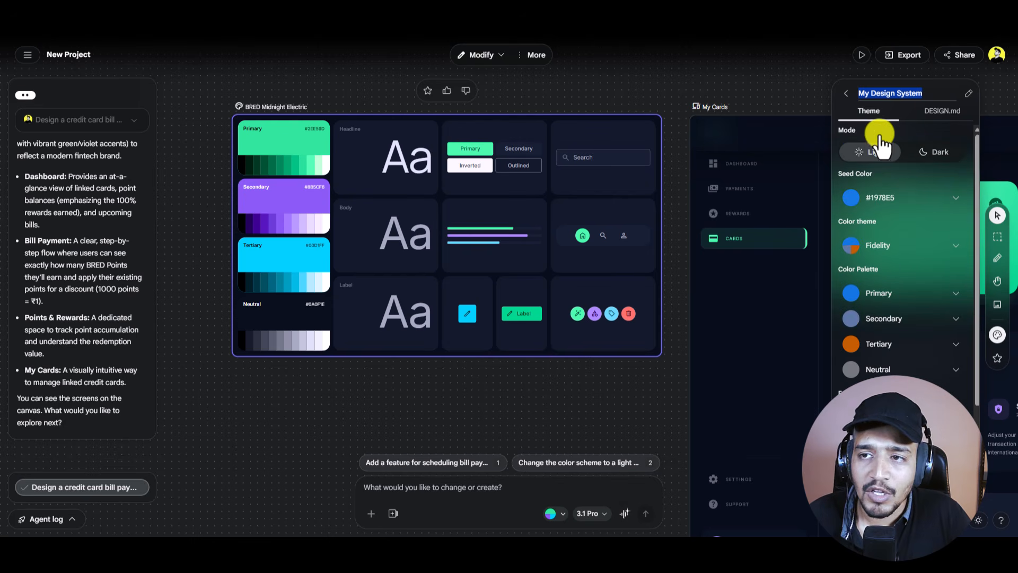
pyautogui.click(848, 94)
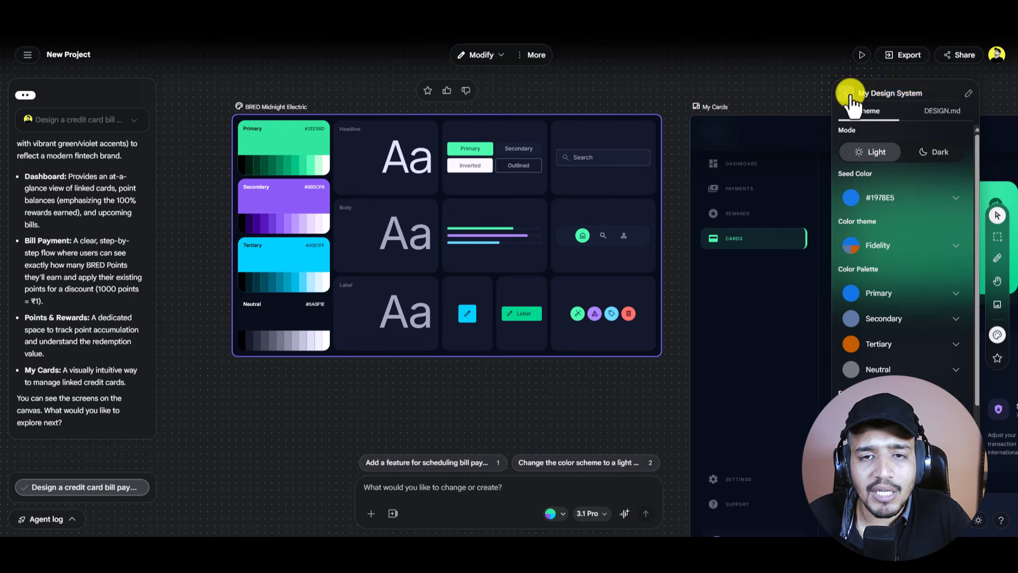
pyautogui.click(775, 94)
pyautogui.click(520, 227)
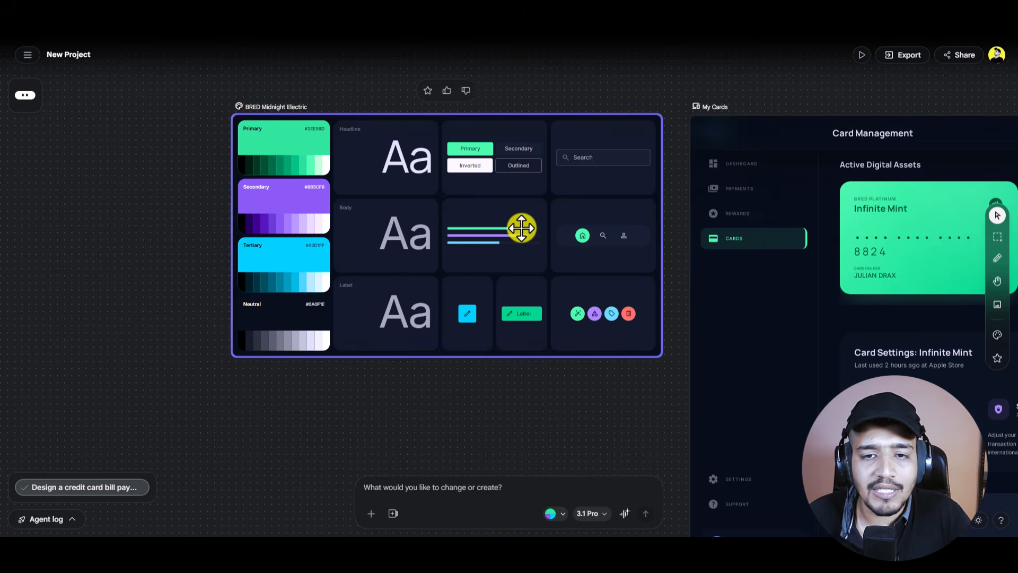
pyautogui.scroll(-5, 523, 230)
pyautogui.click(636, 256)
pyautogui.hscroll(5, 637, 257)
pyautogui.click(637, 257)
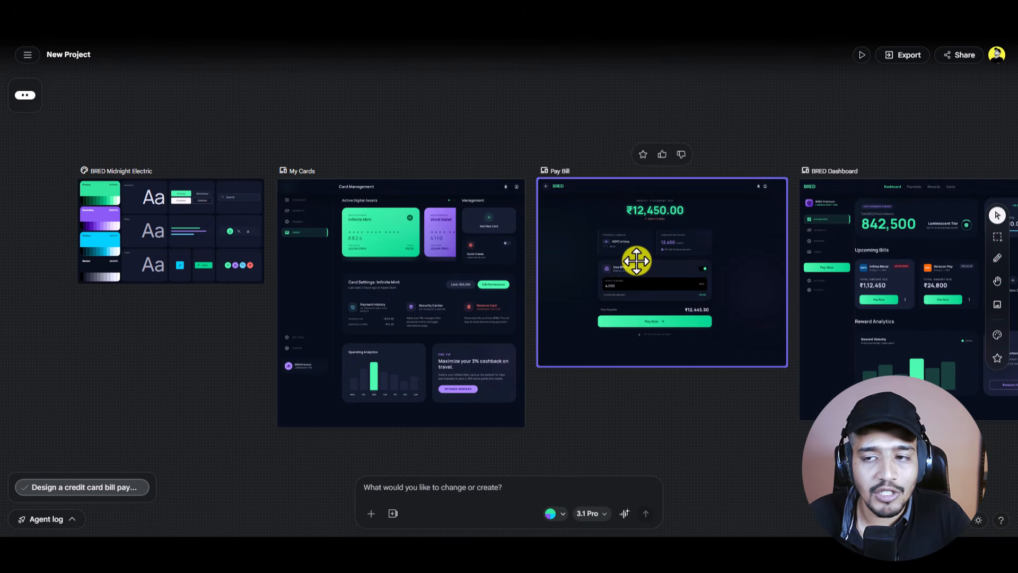
pyautogui.hscroll(8, 636, 259)
pyautogui.hscroll(-10, 636, 260)
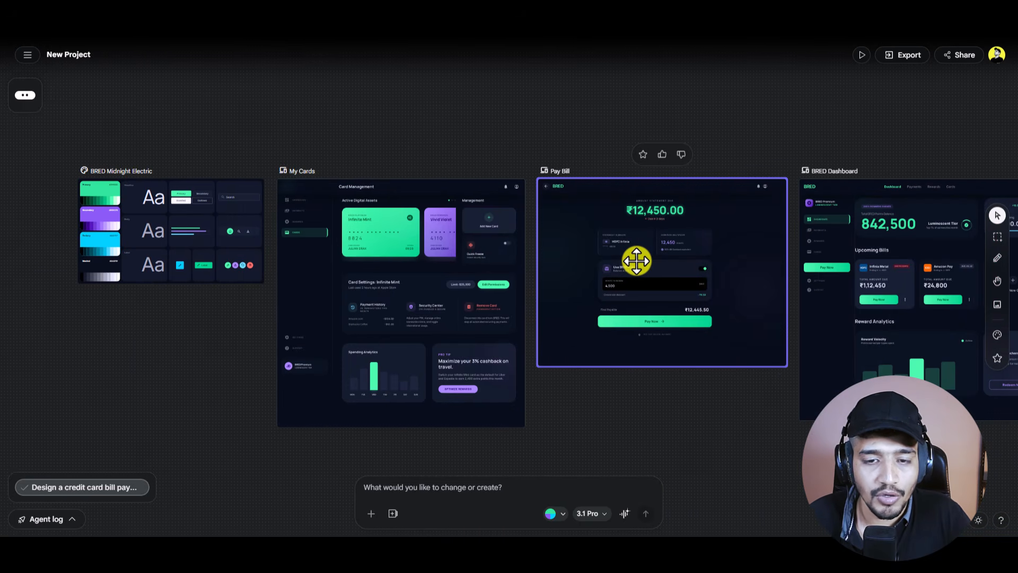
pyautogui.hscroll(3, 636, 260)
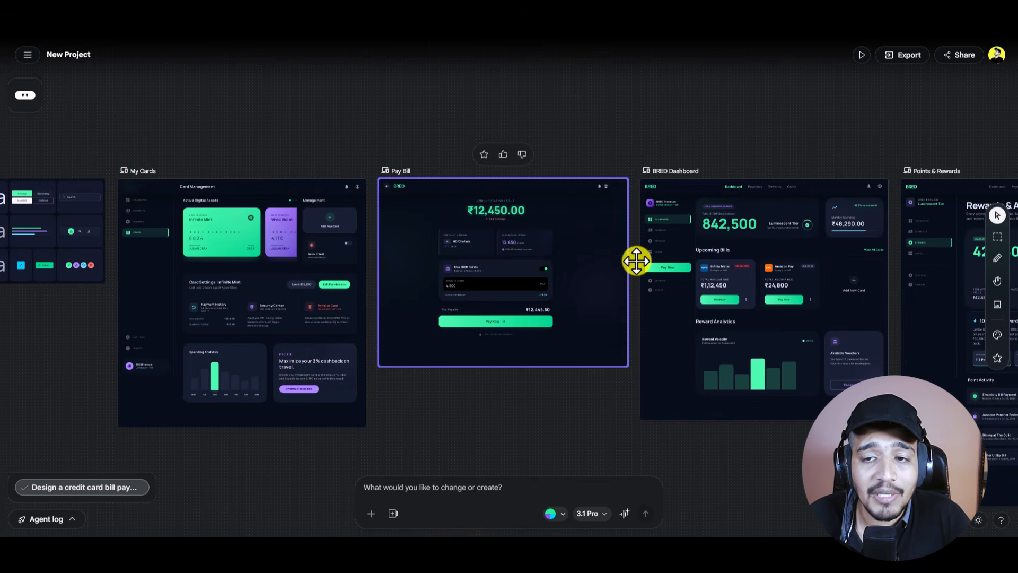
pyautogui.scroll(-5, 636, 260)
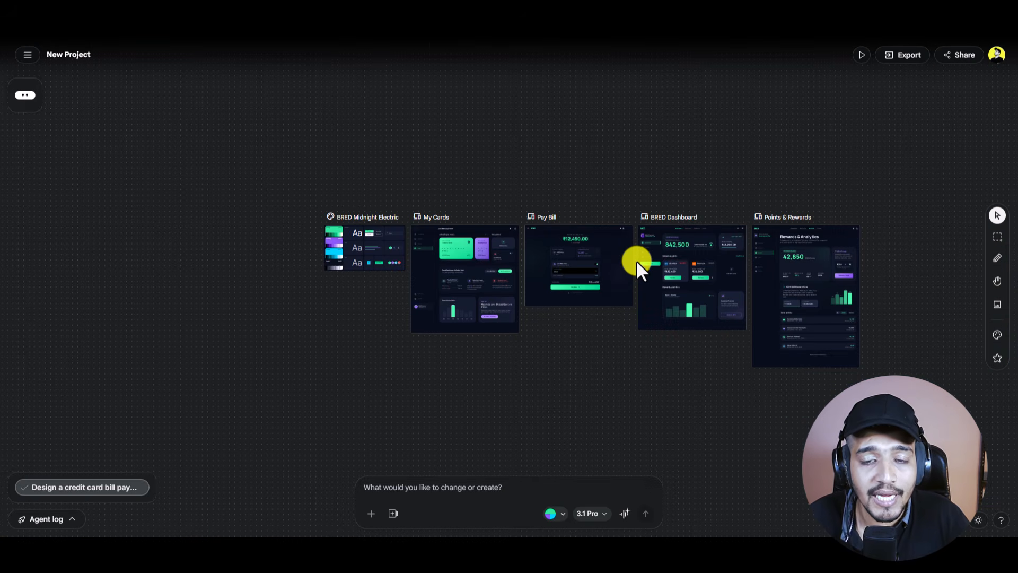
pyautogui.scroll(6, 636, 260)
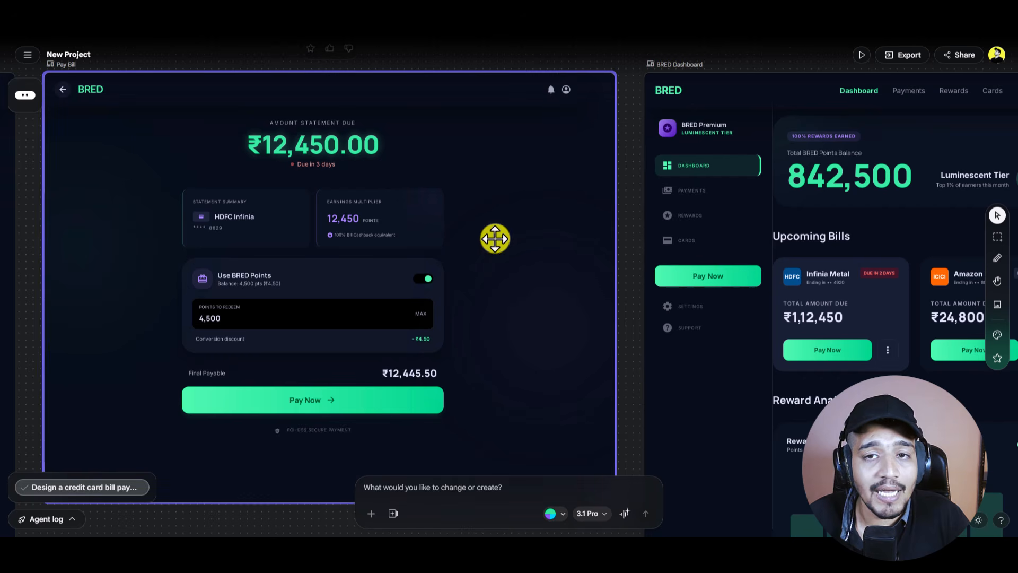
pyautogui.hscroll(-10, 475, 197)
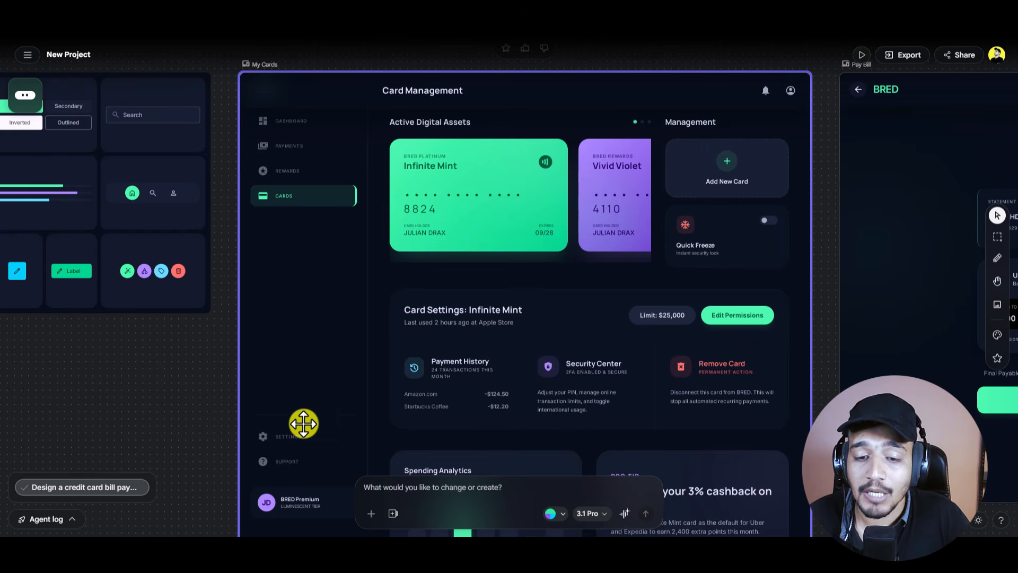
pyautogui.scroll(-5, 566, 317)
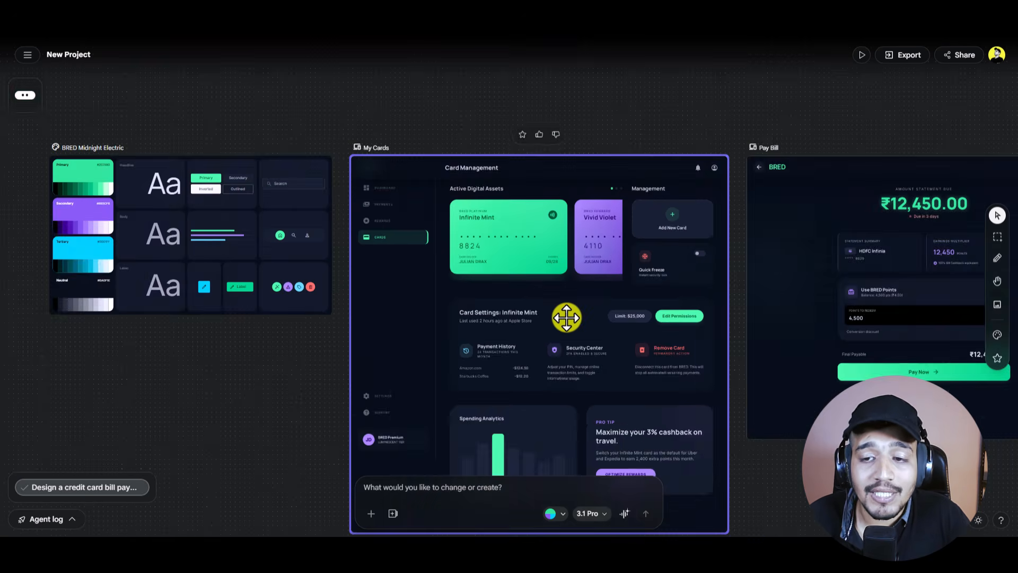
pyautogui.hscroll(2, 663, 381)
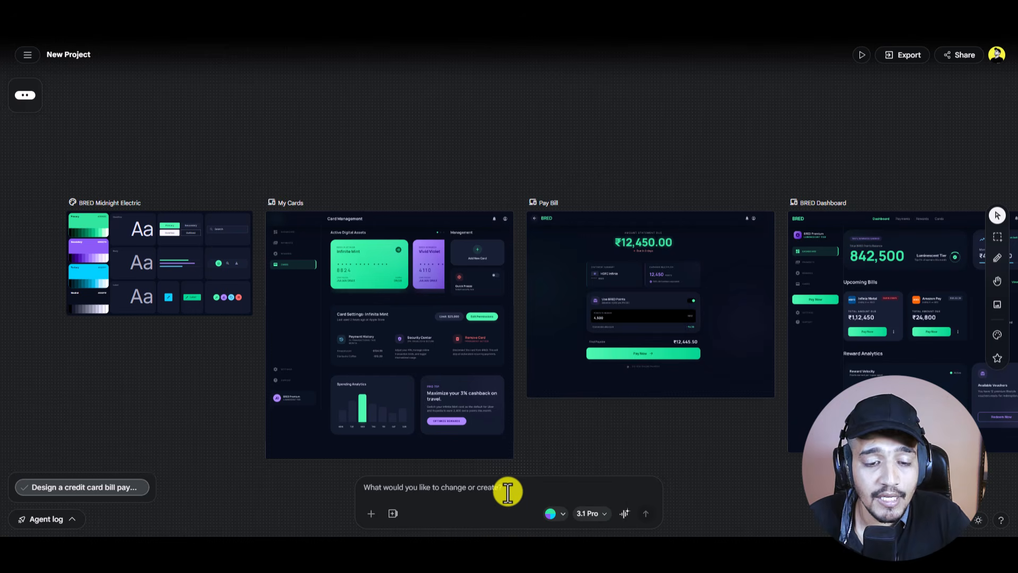
# Step: Paste the Login/Sign Up, Profile and Settings request, pick BRED Midnight Electric, and send it
pyautogui.write('Awesome. Now create these screens for the app -  1. Login/sign up 2. Profile 3. Settings')
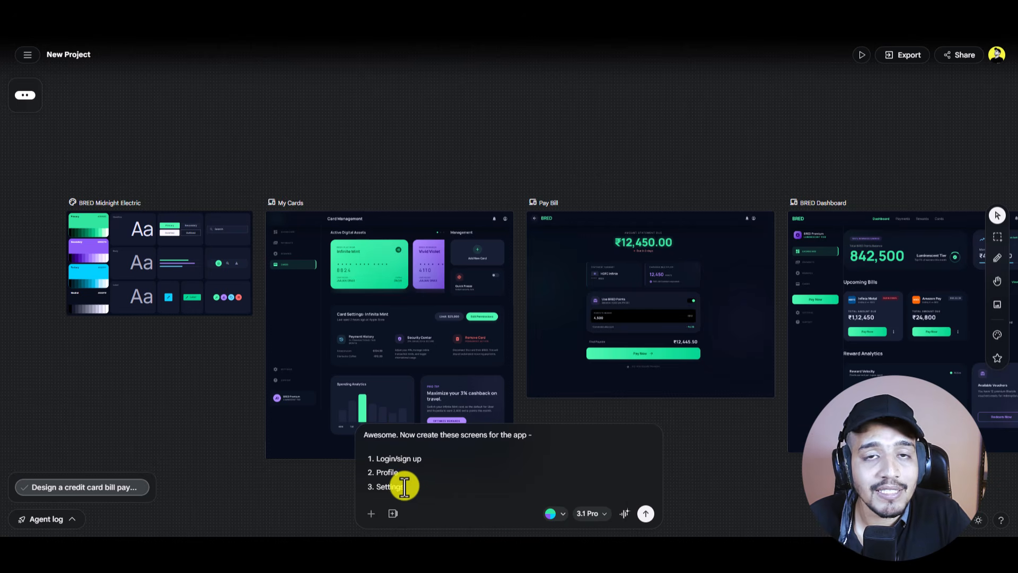
pyautogui.click(560, 517)
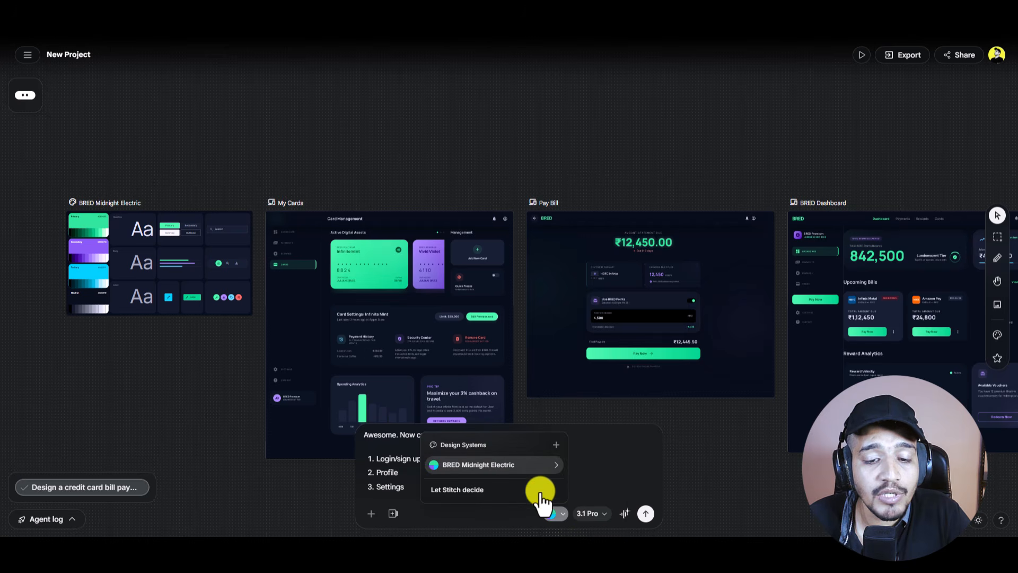
pyautogui.click(512, 469)
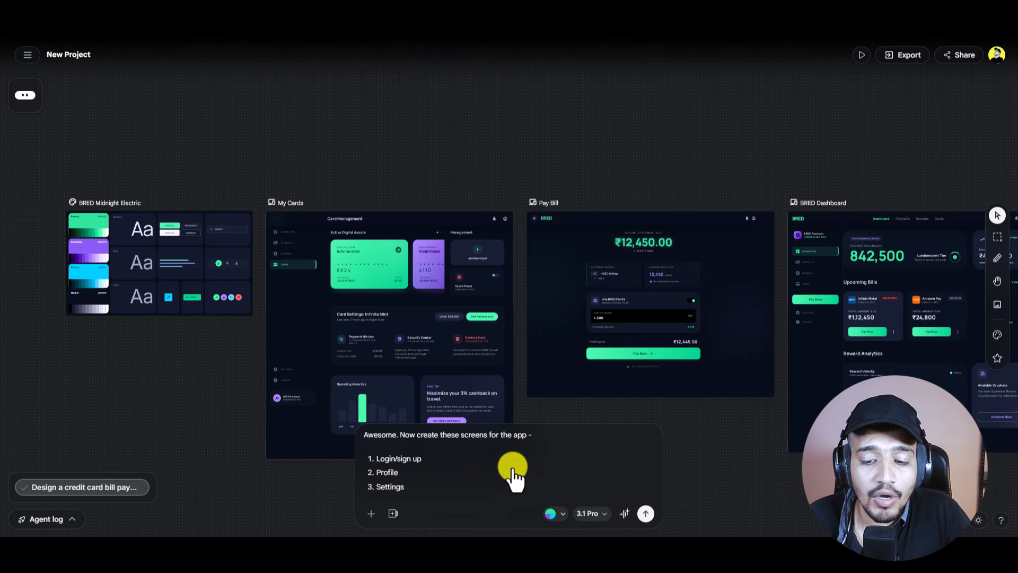
pyautogui.click(645, 515)
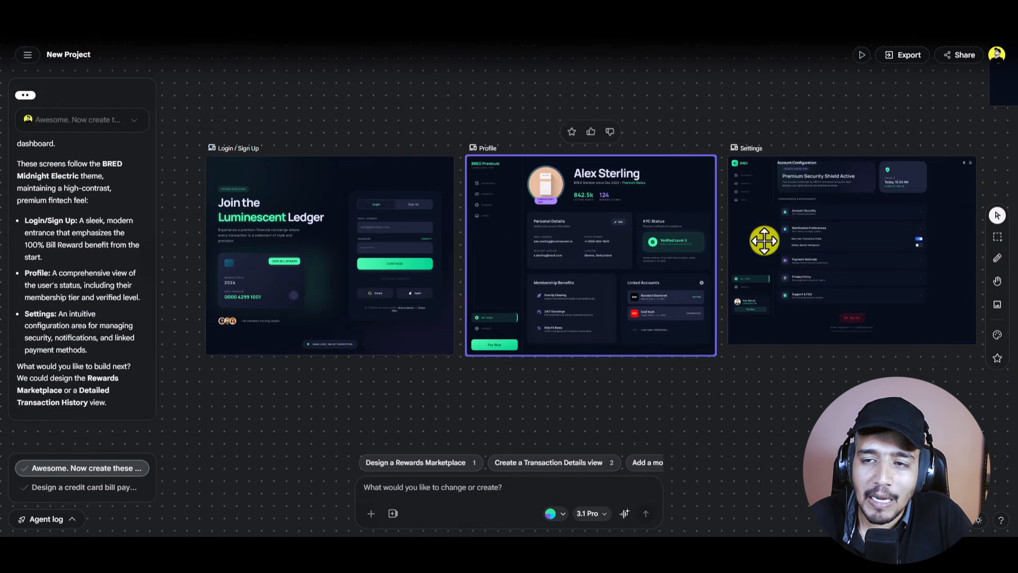
# Step: Zoom around the canvas to locate the new Login / Sign Up, Profile and Settings screens
pyautogui.scroll(5, 587, 263)
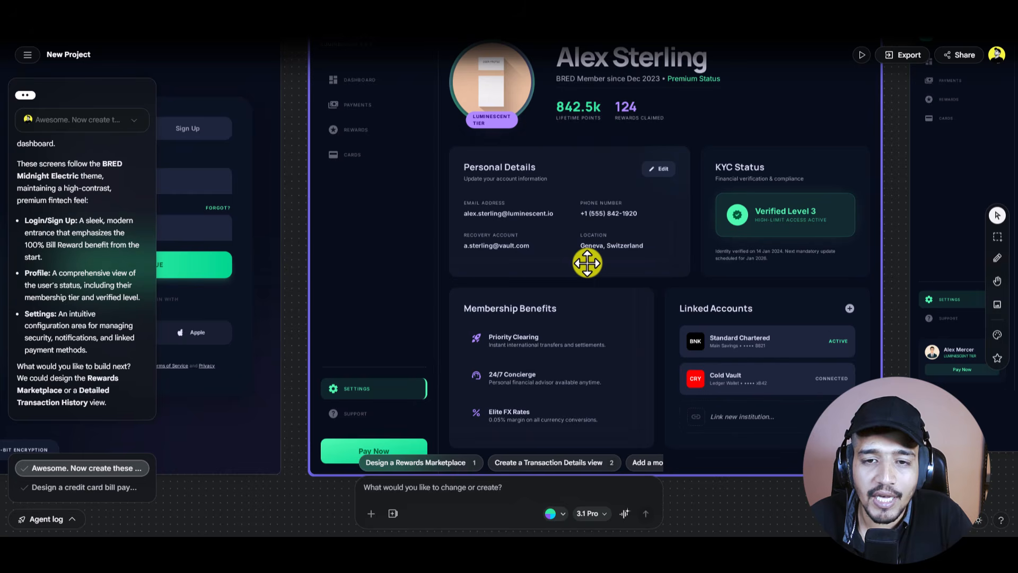
pyautogui.scroll(-2, 587, 262)
pyautogui.scroll(2, 587, 262)
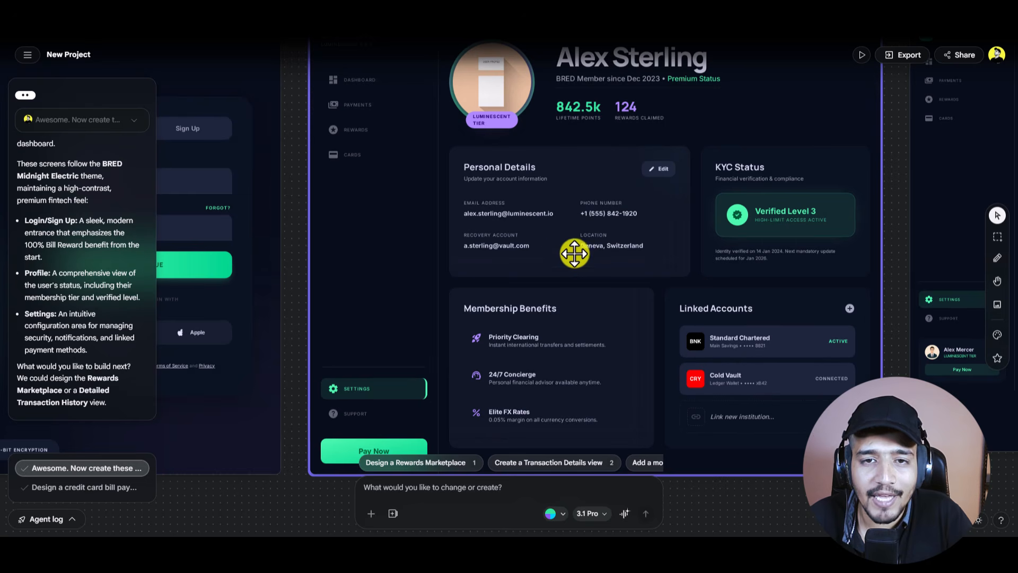
pyautogui.scroll(-2, 599, 170)
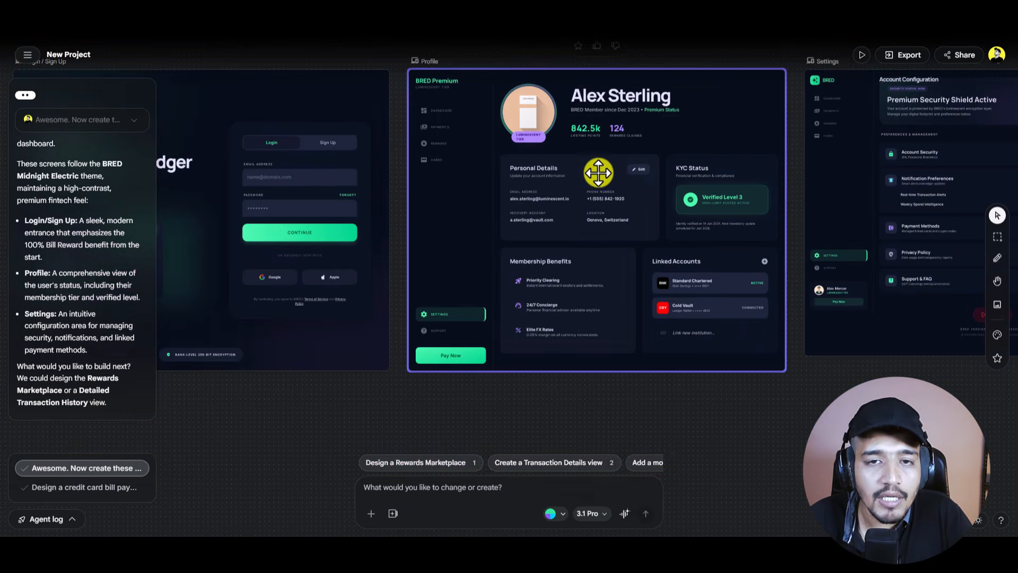
pyautogui.hscroll(-5, 526, 216)
pyautogui.scroll(-6, 526, 216)
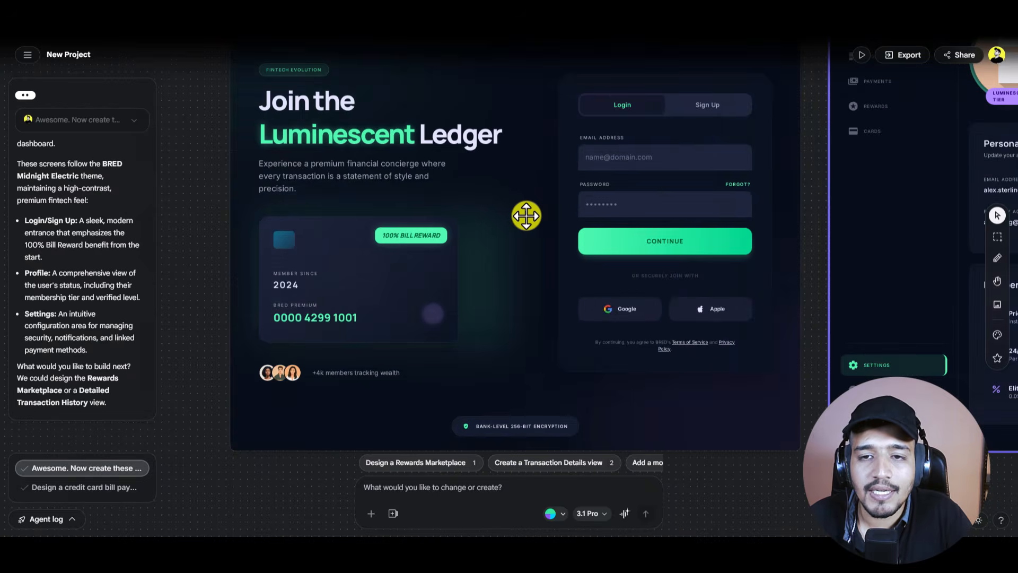
# Step: Inspect the Pay Bill and Profile frames, then slide the suggestion chips to the mobile-version chip
pyautogui.click(612, 225)
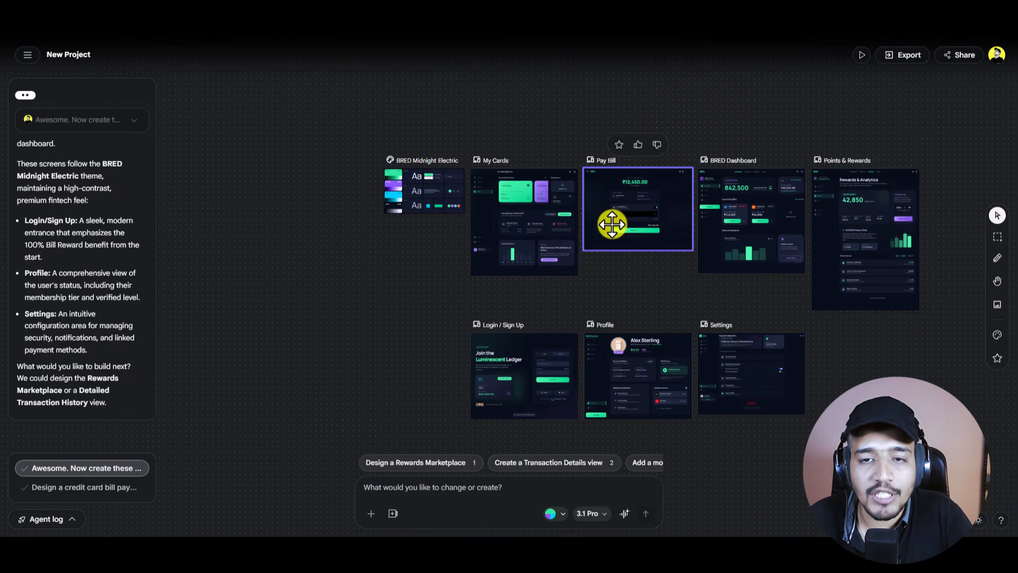
pyautogui.click(671, 257)
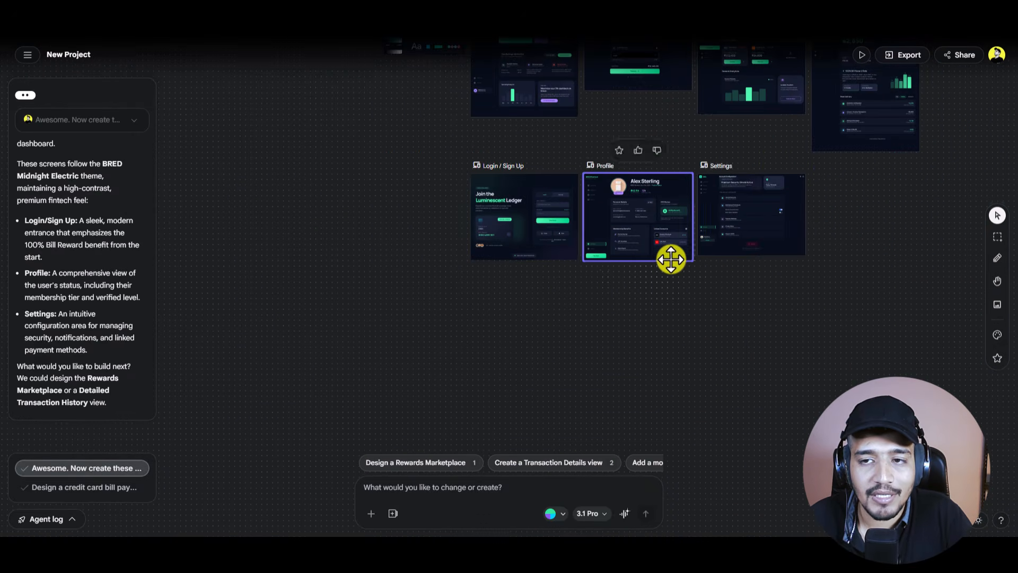
pyautogui.scroll(5, 670, 257)
pyautogui.click(661, 269)
pyautogui.scroll(3, 661, 275)
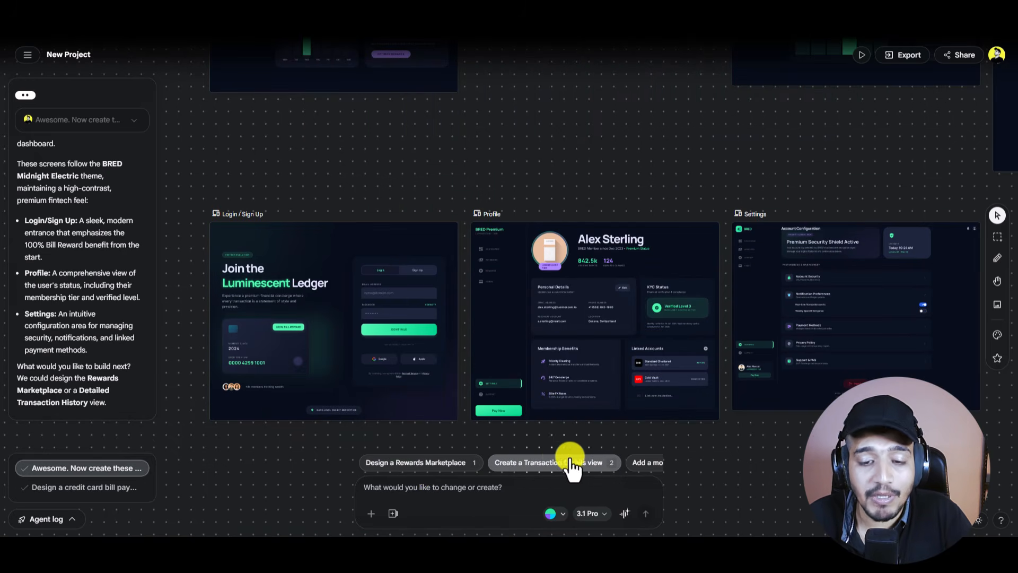
pyautogui.hscroll(2, 562, 469)
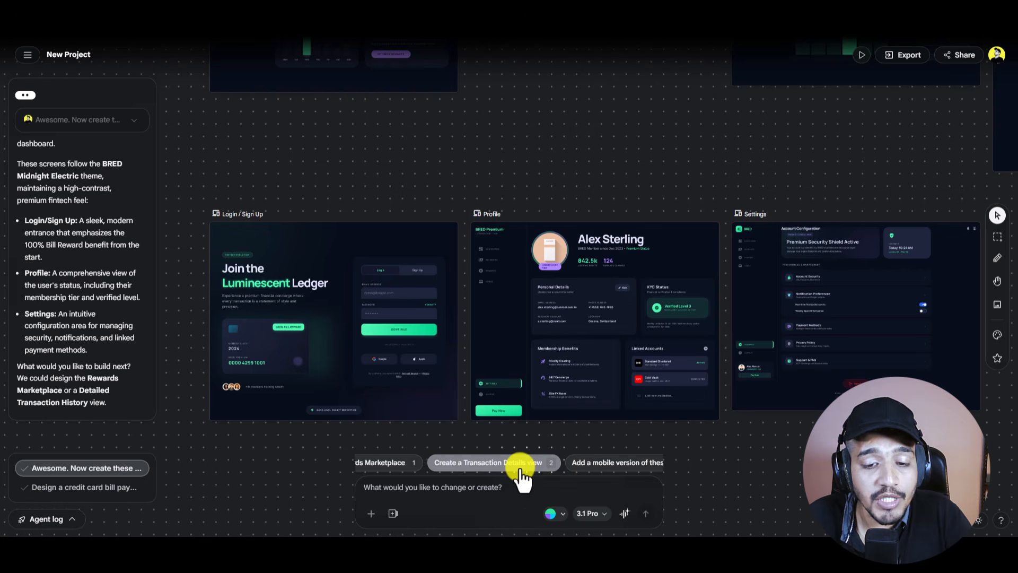
pyautogui.moveTo(520, 469); pyautogui.dragTo(460, 469)
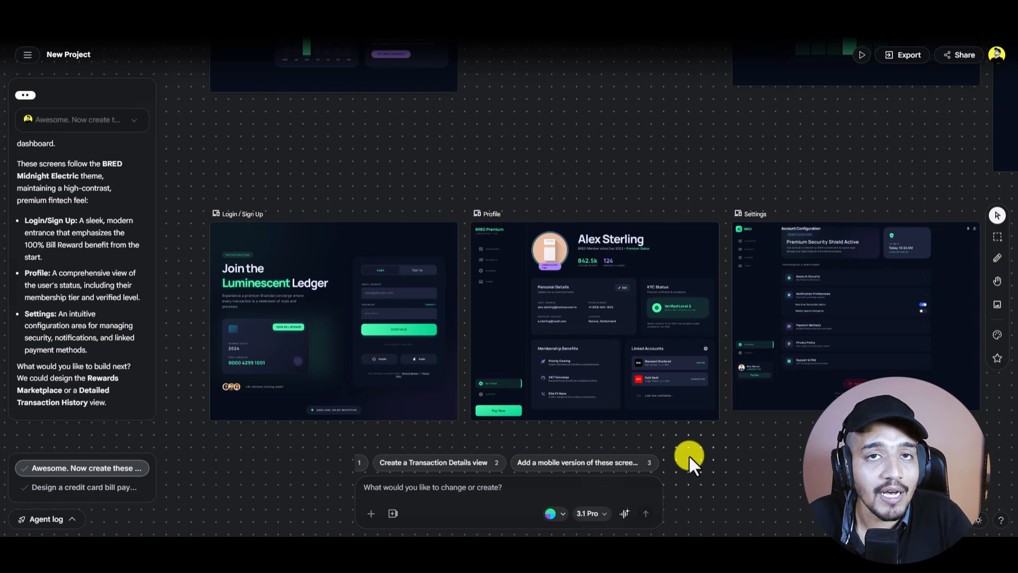
# Step: Request mobile versions of all seven BRED screens and watch them generate below the desktop designs
pyautogui.click(615, 474)
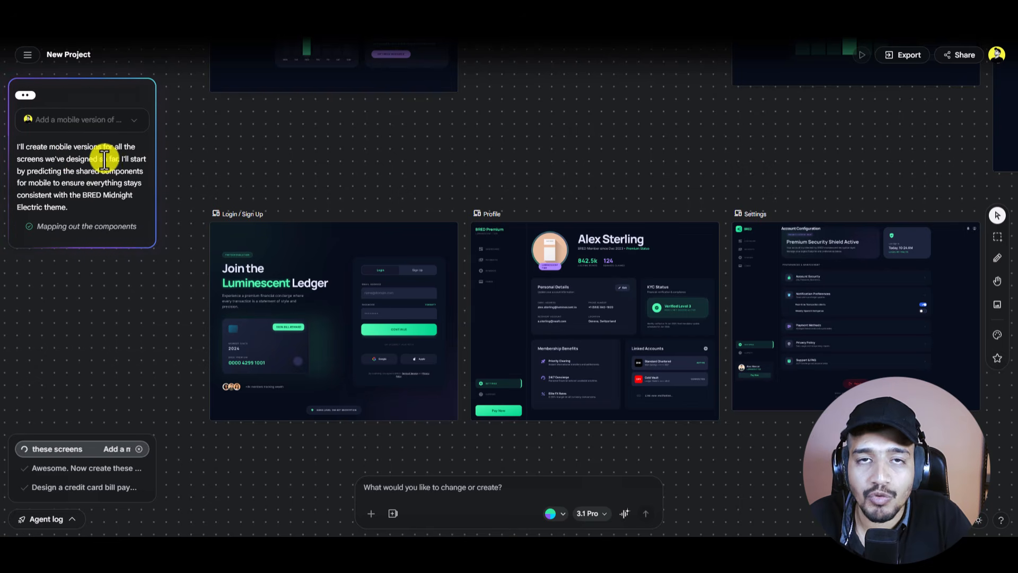
pyautogui.scroll(-5, 655, 170)
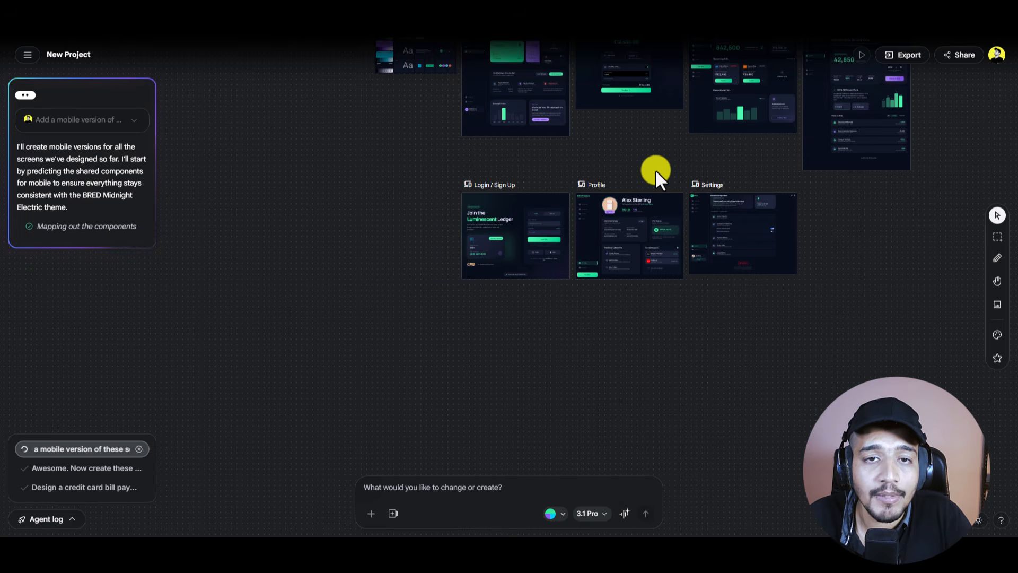
pyautogui.scroll(3, 655, 169)
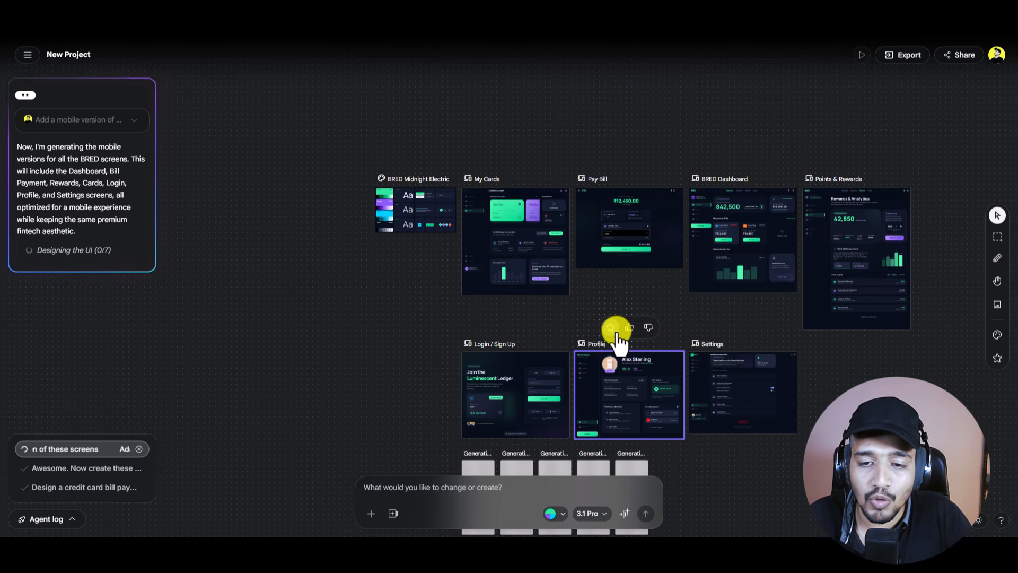
pyautogui.scroll(-3, 624, 345)
pyautogui.scroll(2, 603, 345)
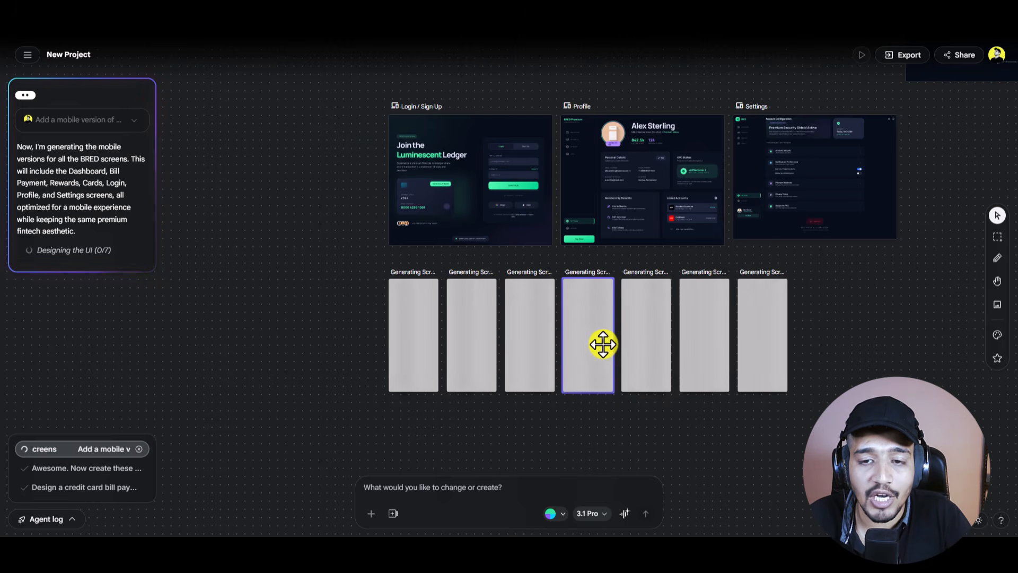
pyautogui.scroll(2, 603, 345)
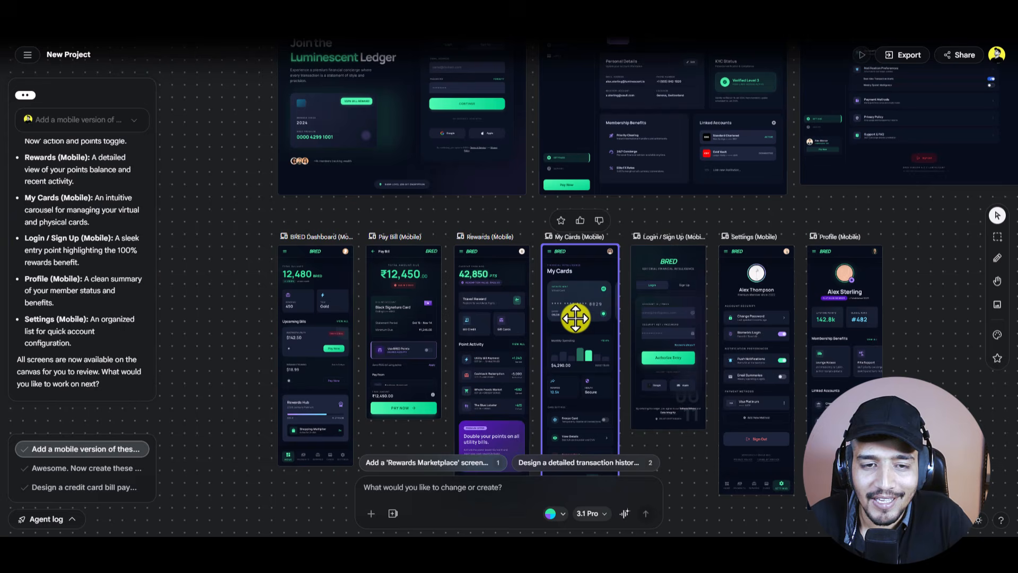
pyautogui.scroll(2, 575, 318)
pyautogui.scroll(-3, 576, 317)
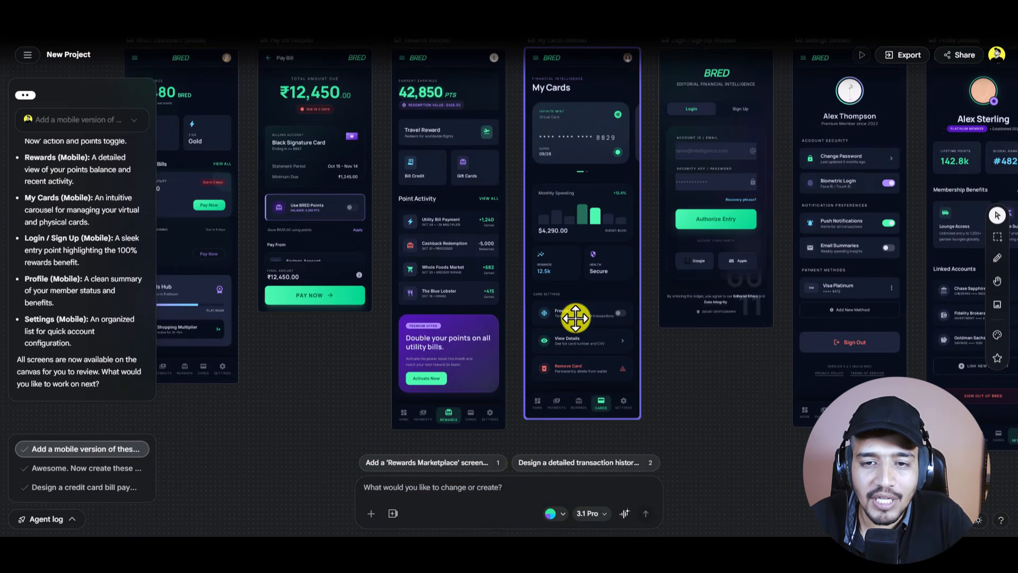
pyautogui.scroll(-3, 576, 317)
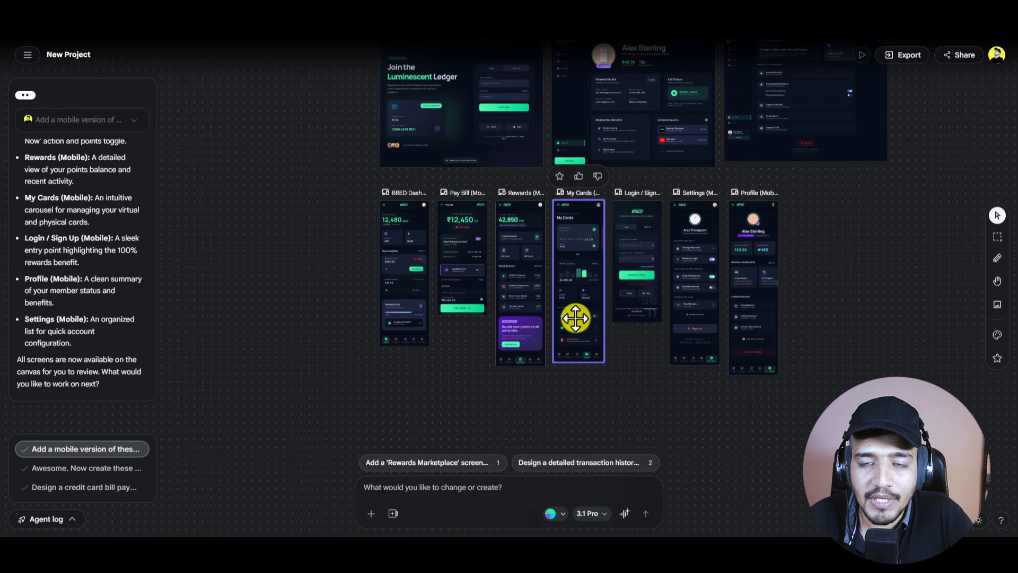
pyautogui.scroll(-3, 576, 318)
pyautogui.scroll(3, 575, 318)
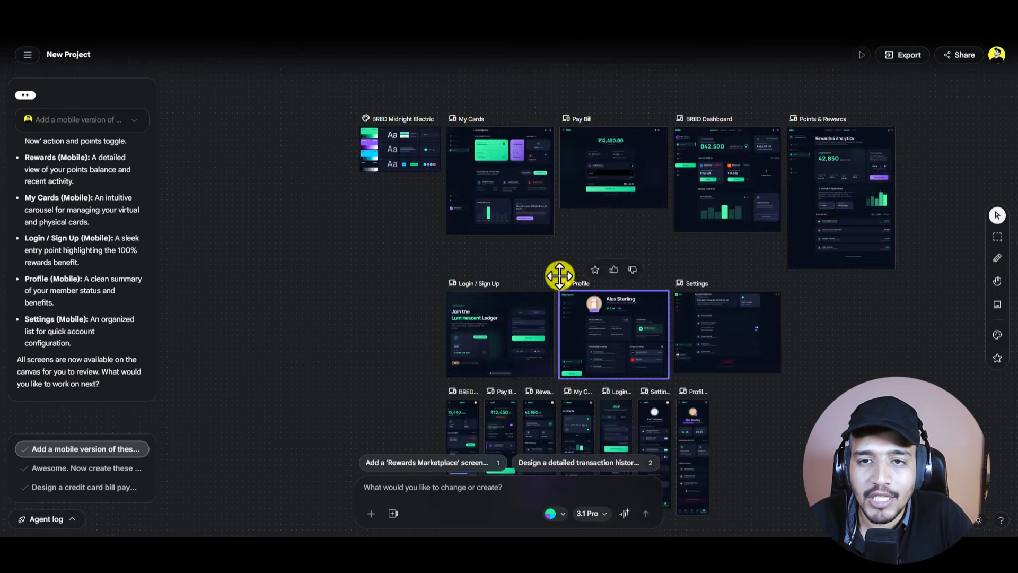
pyautogui.scroll(-3, 558, 280)
pyautogui.scroll(5, 566, 320)
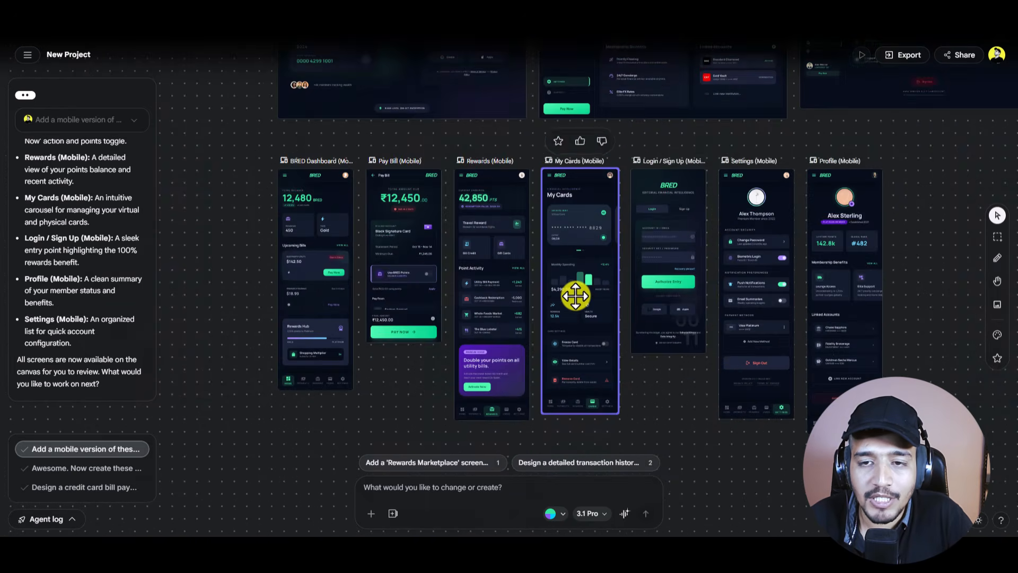
pyautogui.scroll(3, 575, 295)
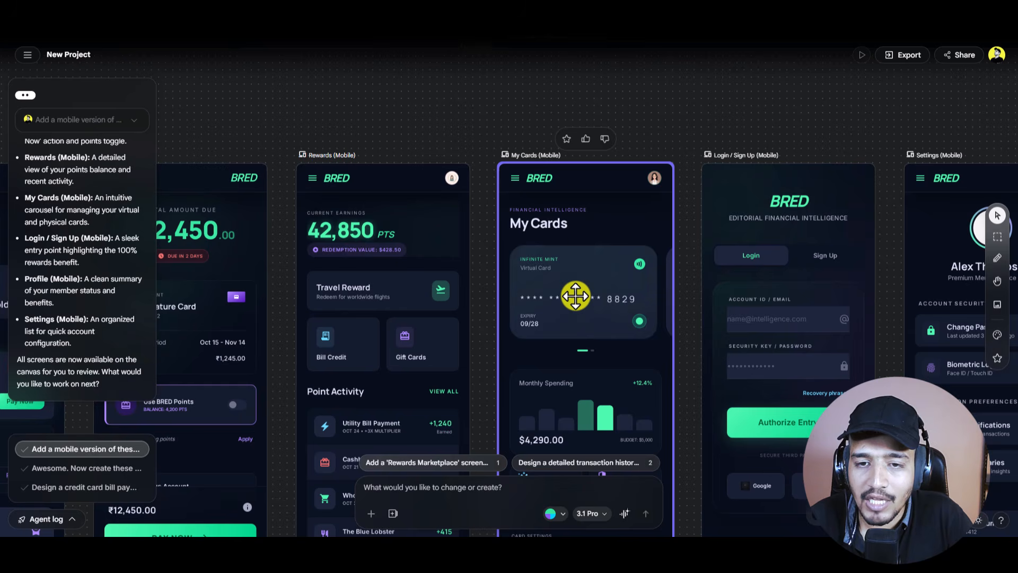
pyautogui.hscroll(5, 576, 295)
pyautogui.click(597, 312)
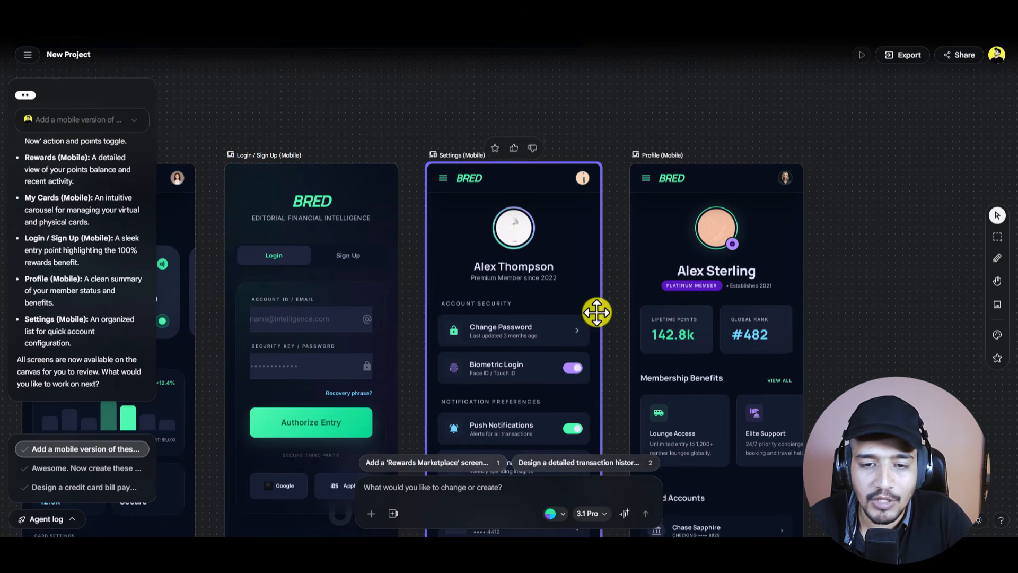
pyautogui.click(680, 326)
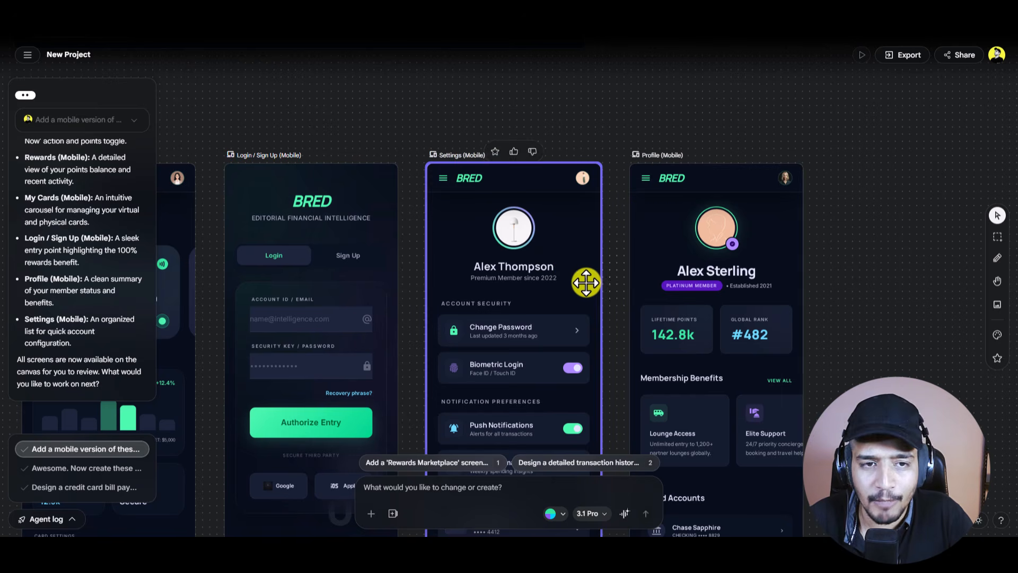
pyautogui.scroll(-3, 559, 290)
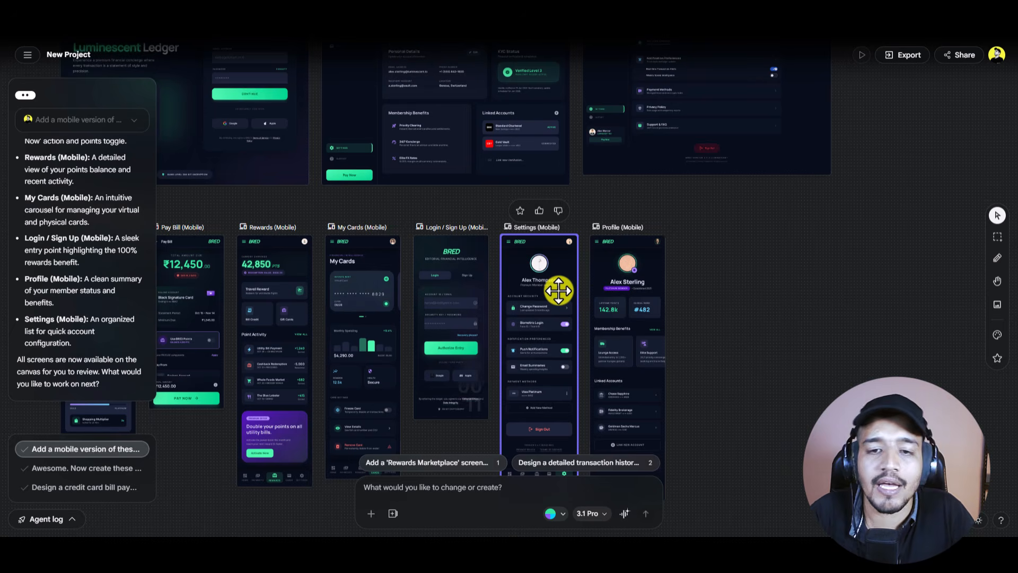
pyautogui.hscroll(-5, 558, 290)
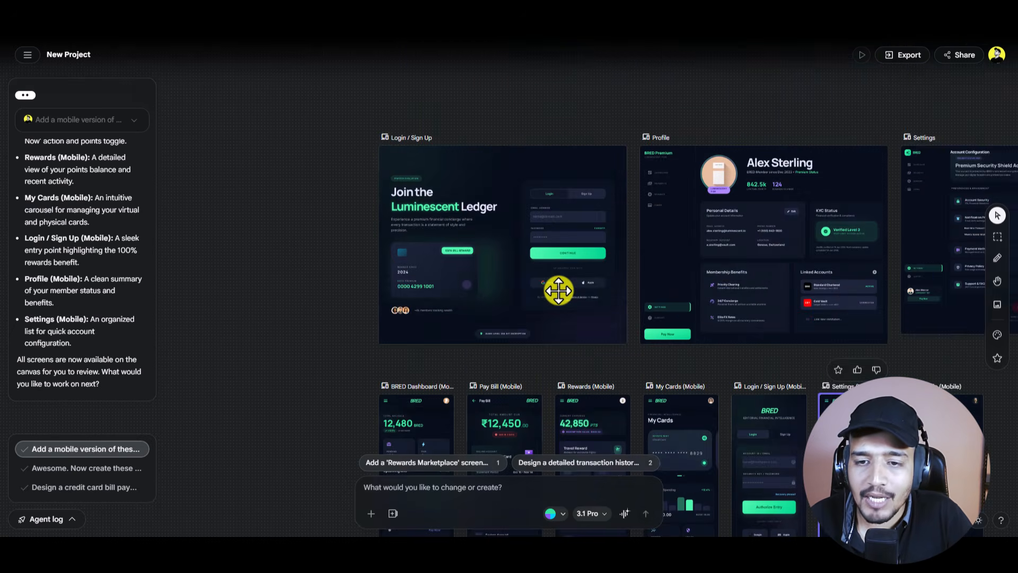
pyautogui.click(685, 307)
pyautogui.hscroll(3, 675, 326)
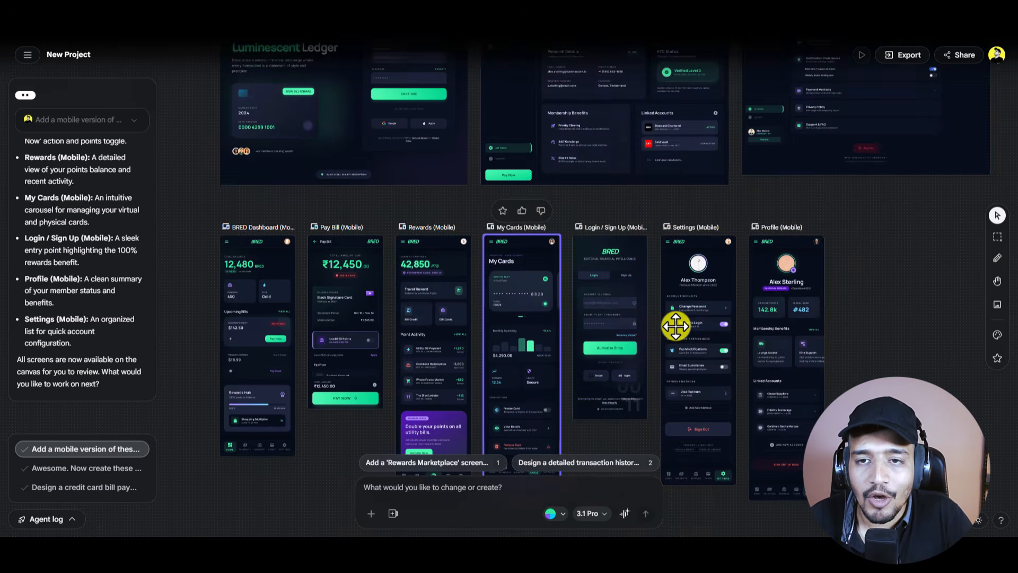
pyautogui.scroll(5, 675, 326)
pyautogui.scroll(-5, 675, 326)
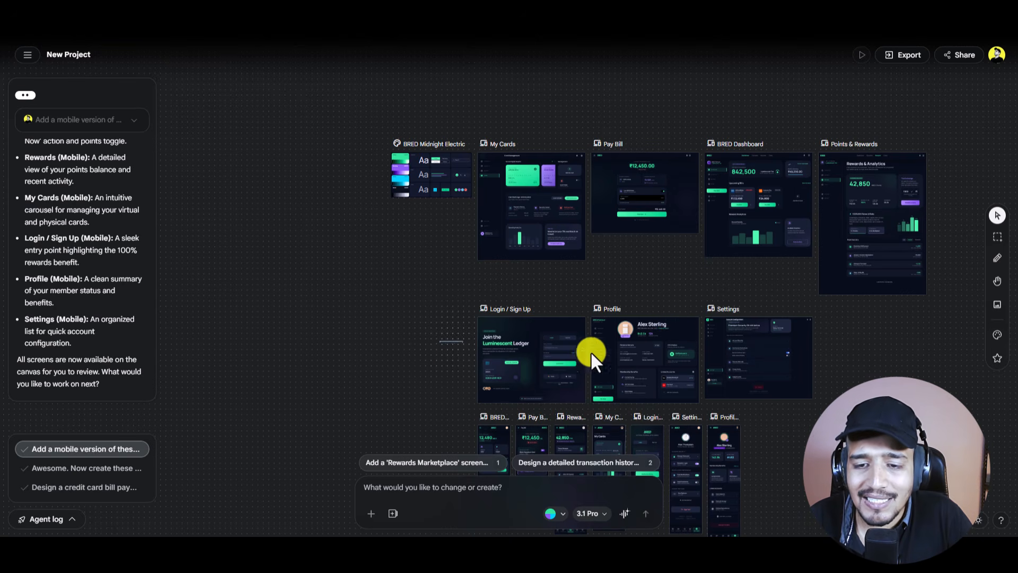
# Step: Move the desktop Login / Sign Up, Profile and Settings screens up on the canvas
pyautogui.moveTo(590, 351); pyautogui.dragTo(753, 319)
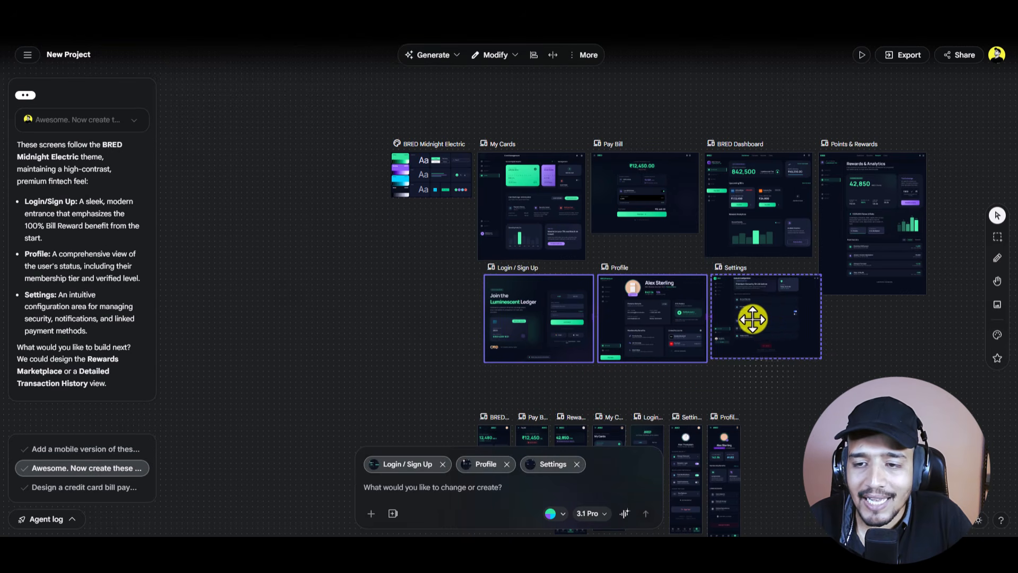
pyautogui.click(779, 384)
pyautogui.scroll(-3, 783, 397)
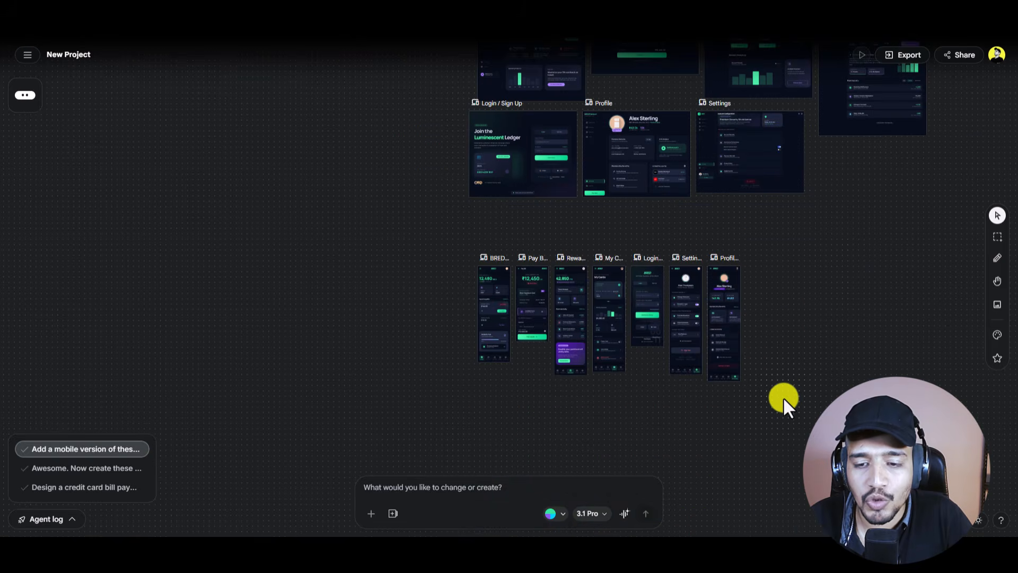
# Step: Shift the seven mobile screens left, then zoom in on the desktop Profile screen
pyautogui.moveTo(771, 379); pyautogui.dragTo(164, 227)
pyautogui.click(622, 285)
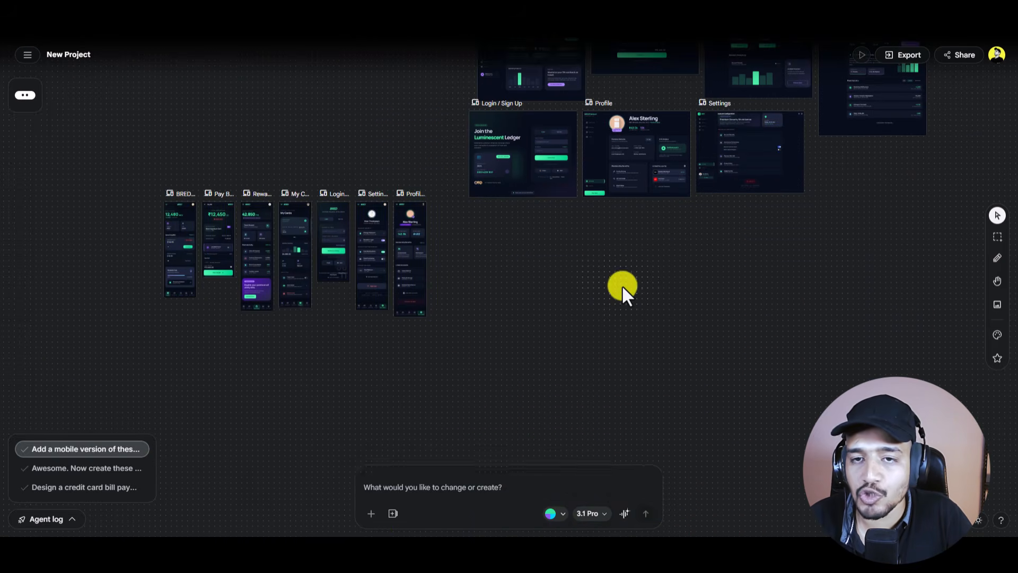
pyautogui.scroll(-3, 625, 292)
pyautogui.scroll(-3, 632, 303)
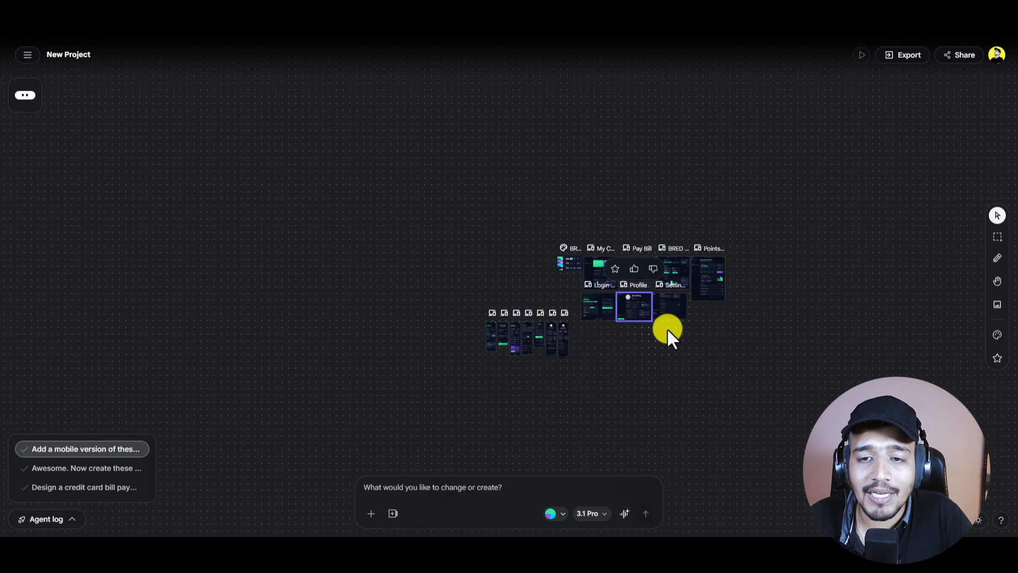
pyautogui.scroll(5, 677, 333)
pyautogui.scroll(3, 677, 333)
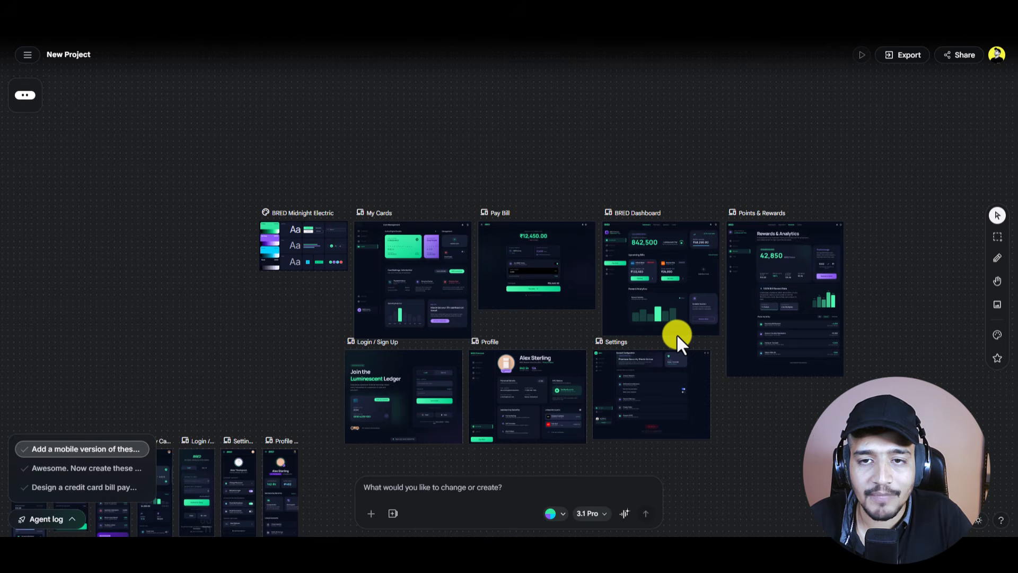
pyautogui.scroll(3, 673, 333)
pyautogui.scroll(-3, 674, 333)
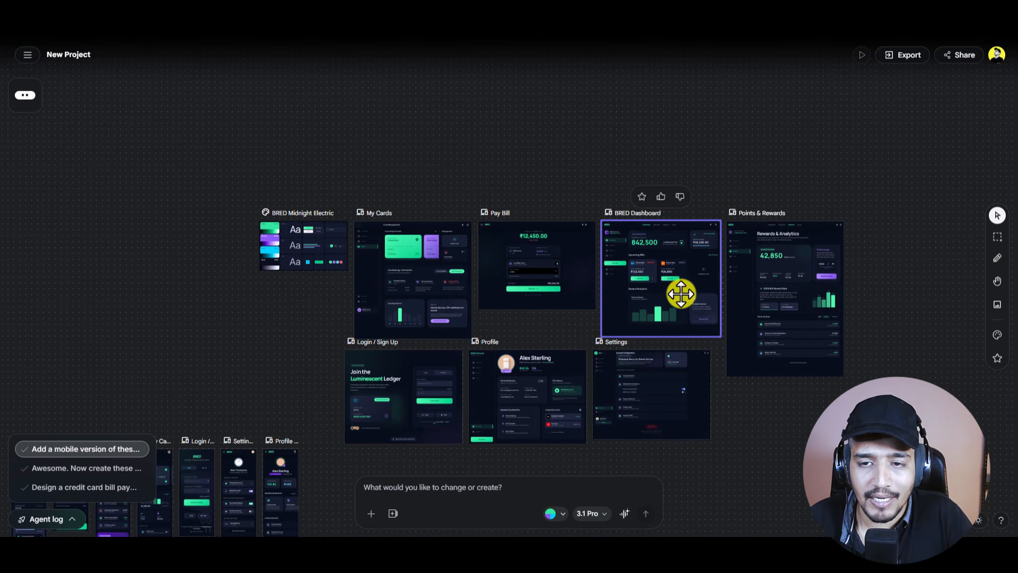
pyautogui.scroll(3, 524, 390)
pyautogui.scroll(2, 524, 389)
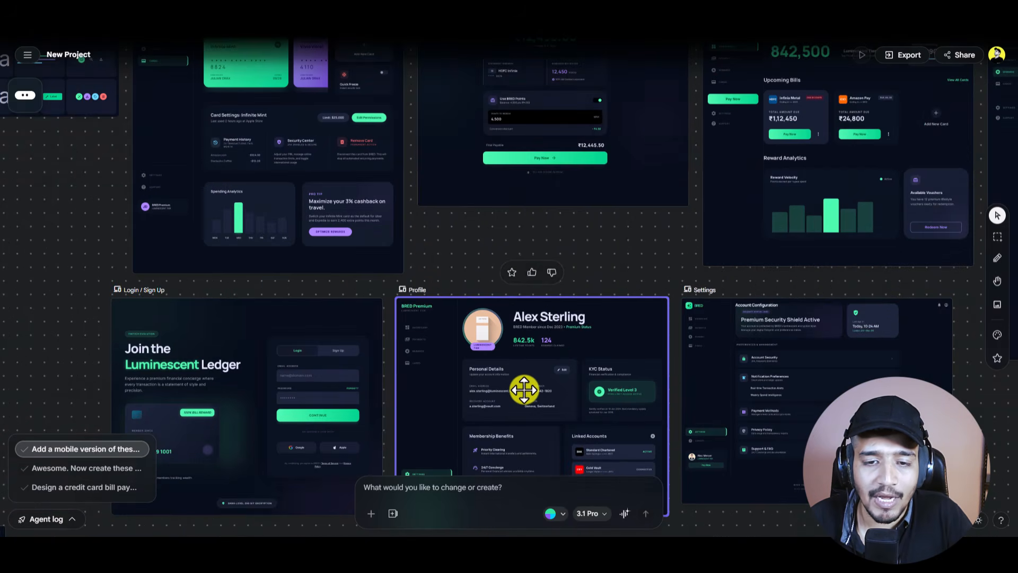
pyautogui.scroll(2, 524, 390)
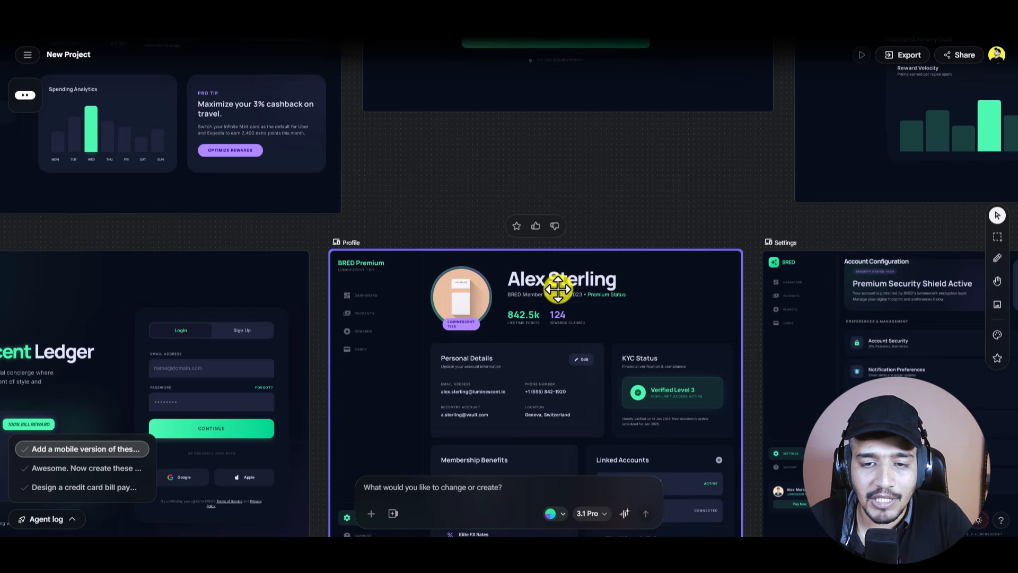
pyautogui.scroll(-3, 557, 289)
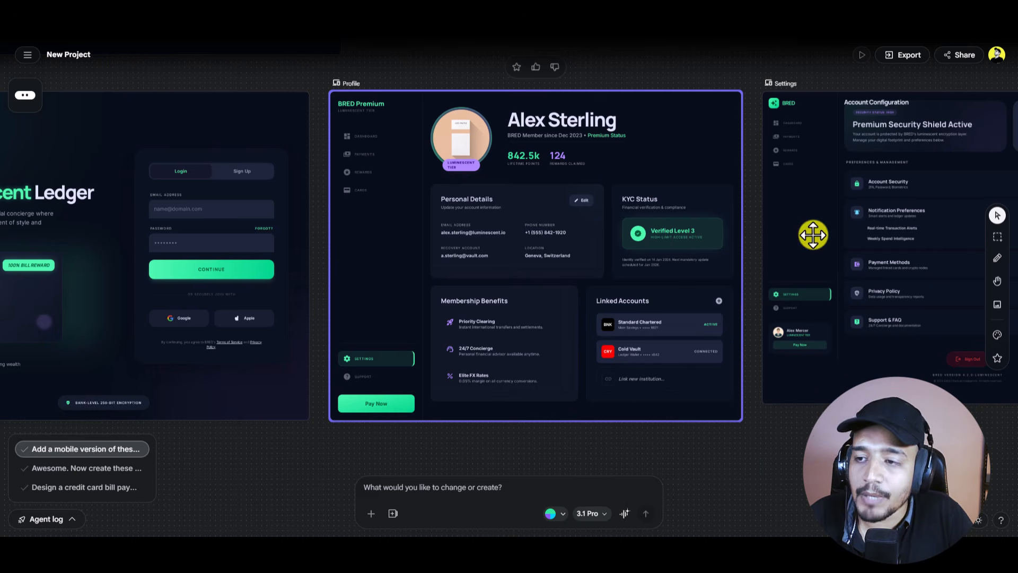
# Step: With Direct Edit, retype the desktop Profile screen's member name heading as a new full name
pyautogui.click(997, 259)
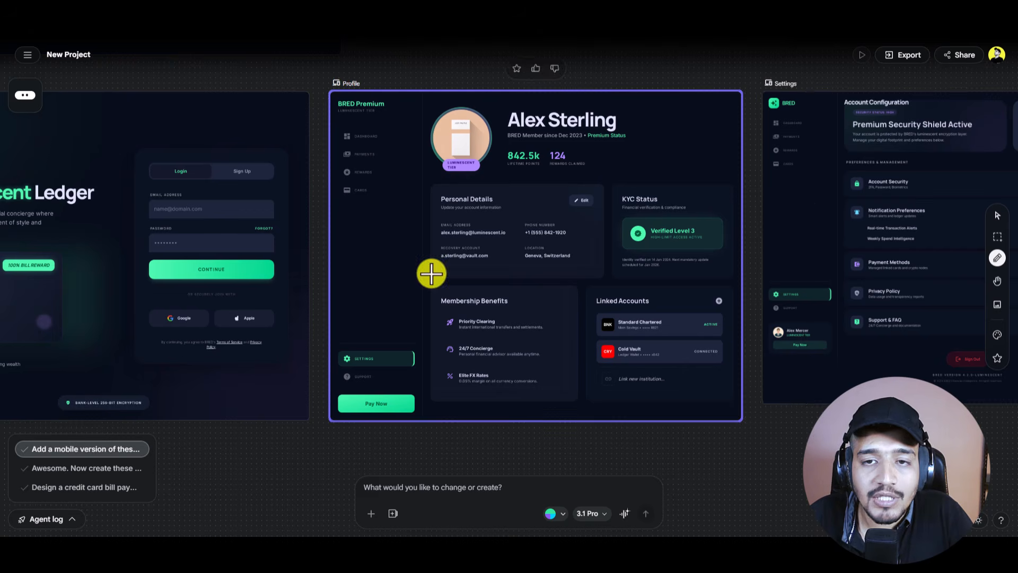
pyautogui.click(585, 218)
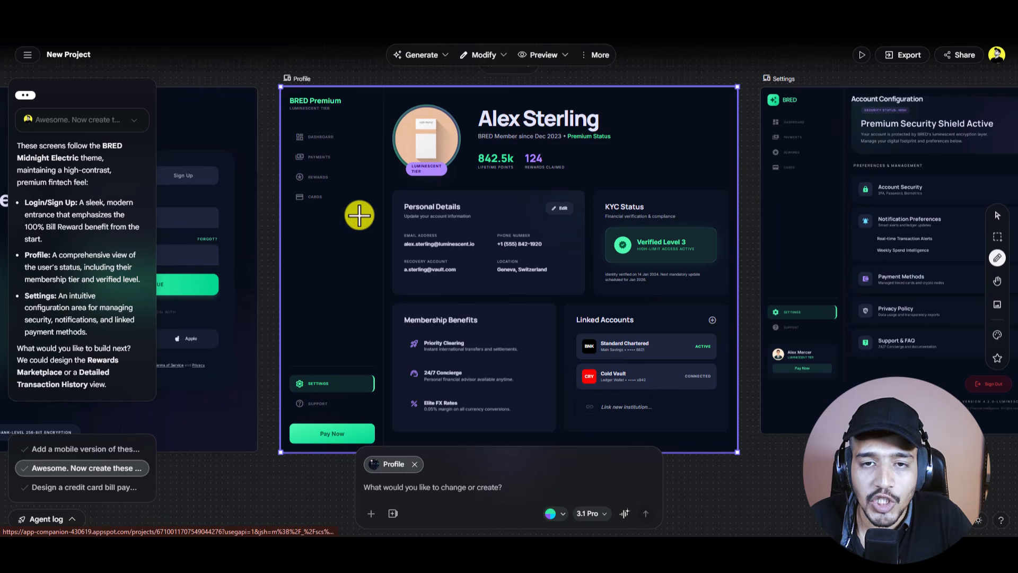
pyautogui.click(527, 120)
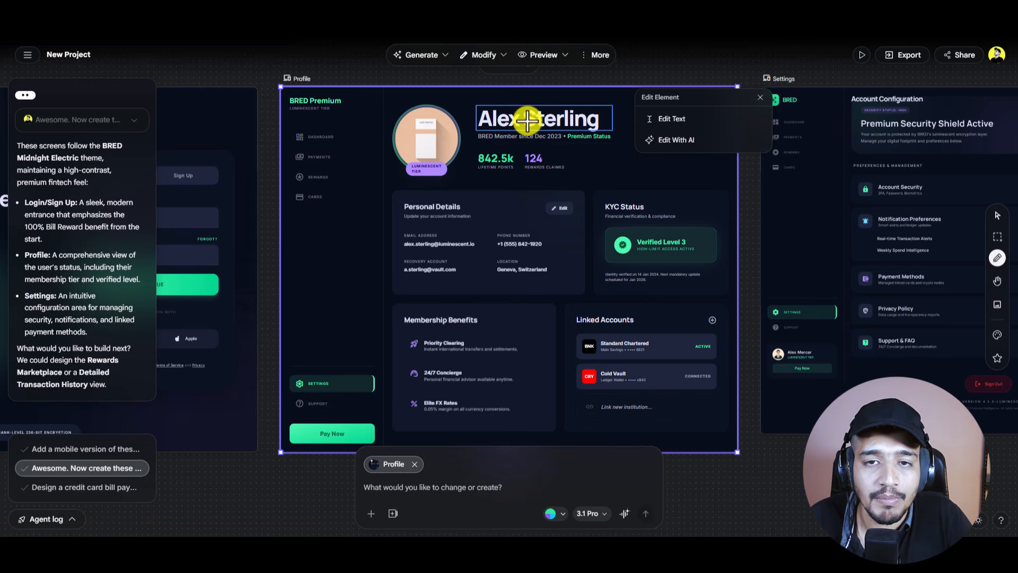
pyautogui.click(677, 118)
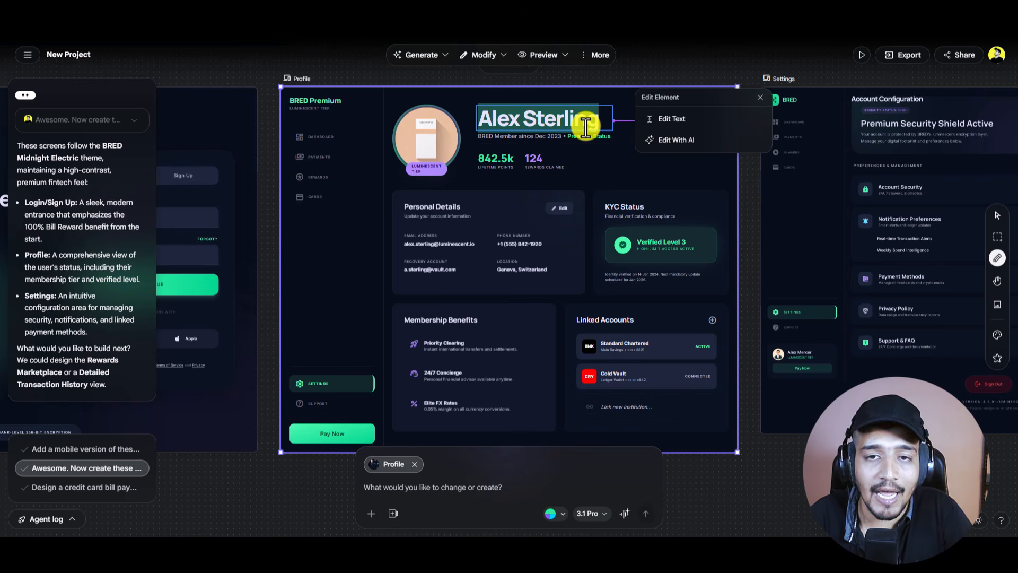
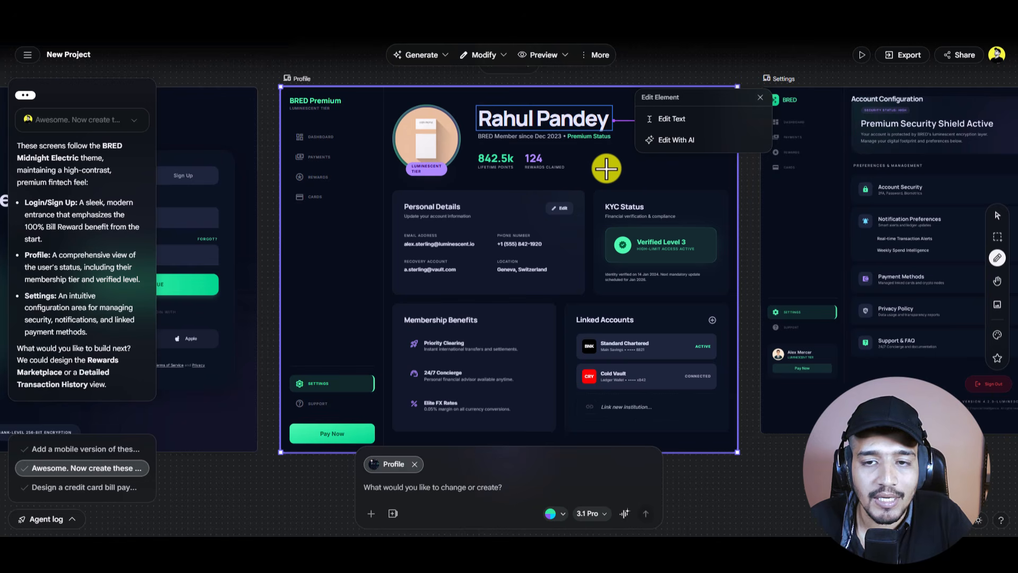
# Step: Change the Profile screen's rewards-claimed figure from 124 to 1358
pyautogui.click(537, 160)
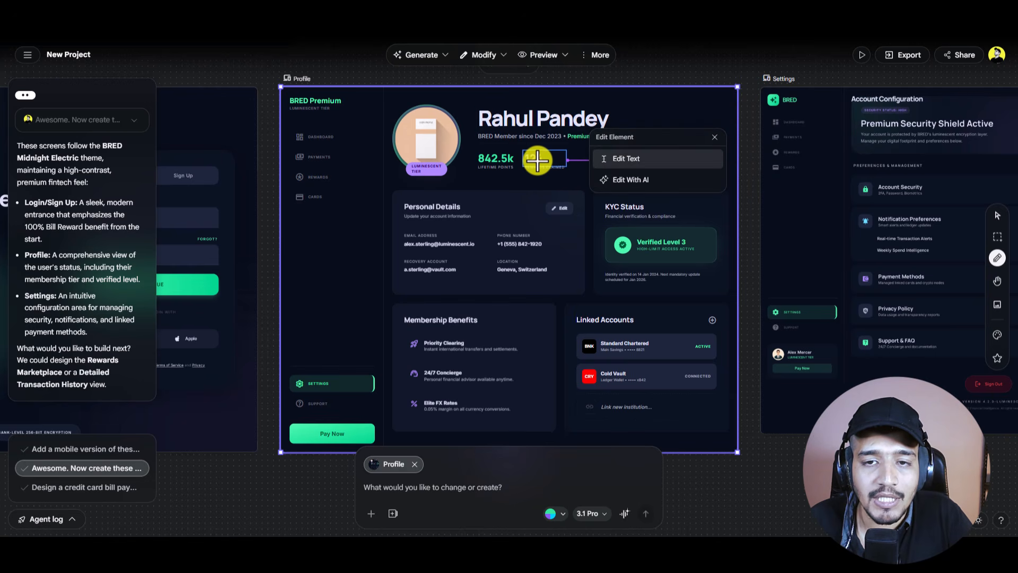
pyautogui.click(610, 158)
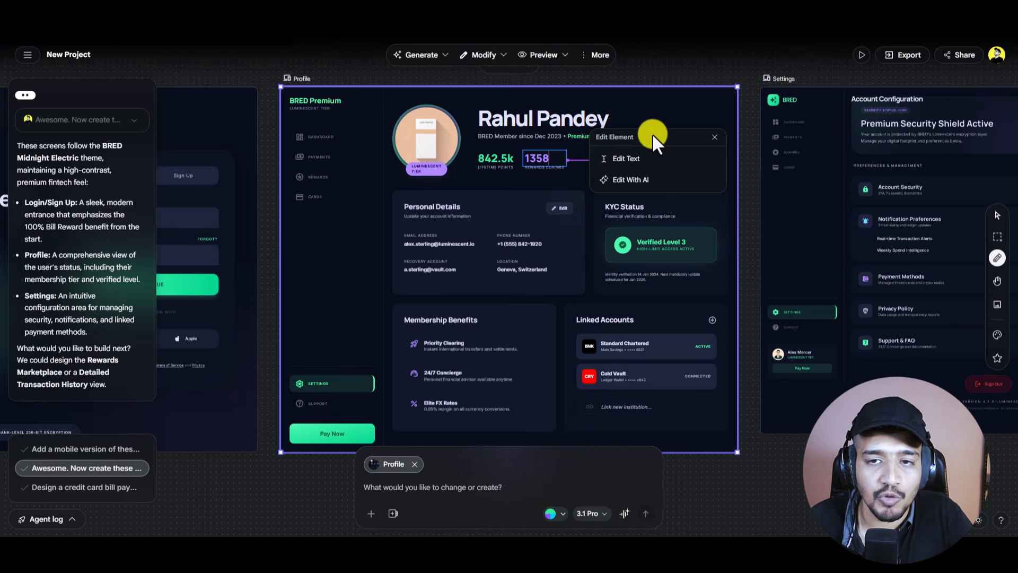
pyautogui.click(715, 137)
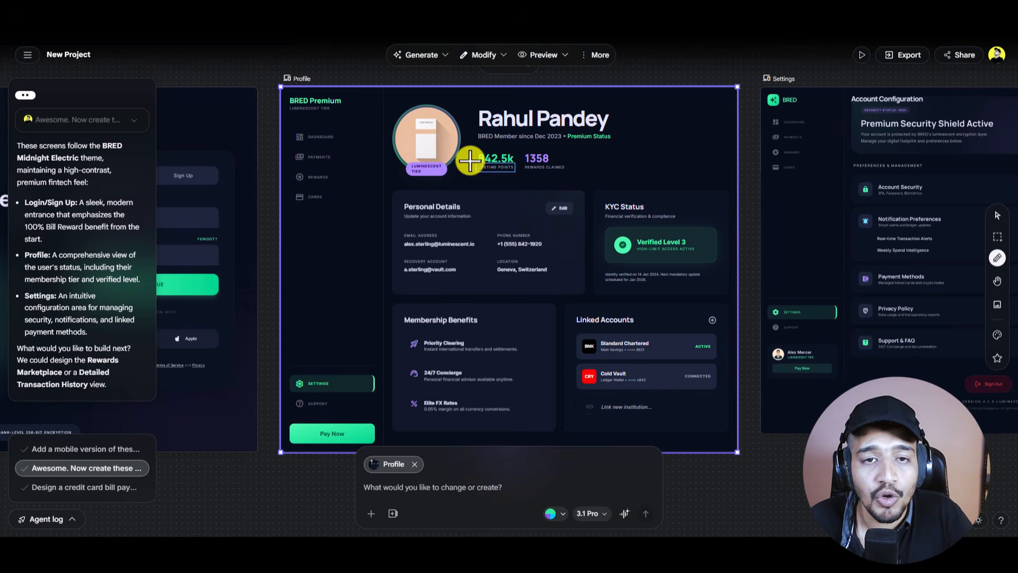
# Step: Bring up the Enter URL image option for the Profile avatar picture
pyautogui.click(430, 141)
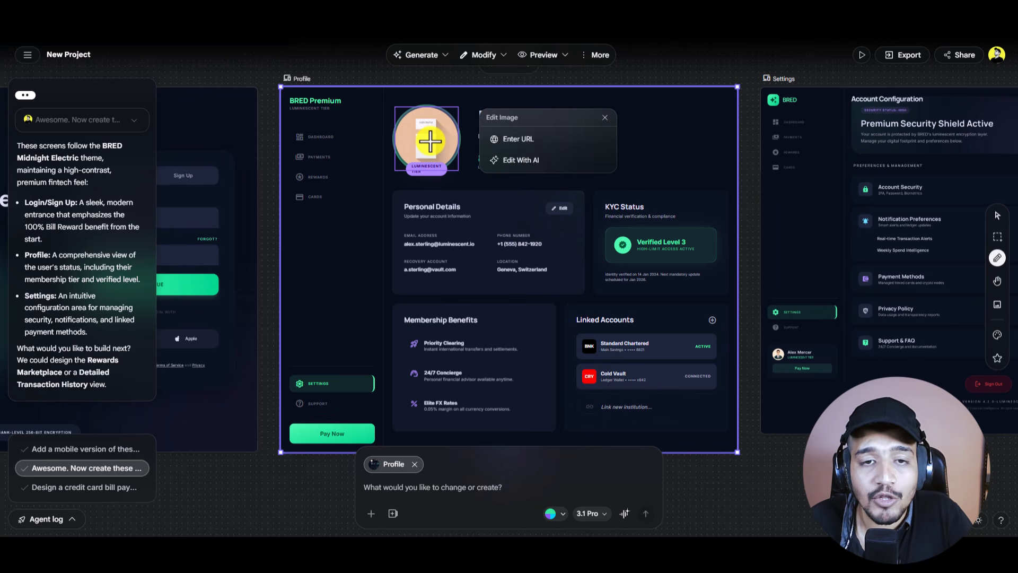
pyautogui.click(525, 146)
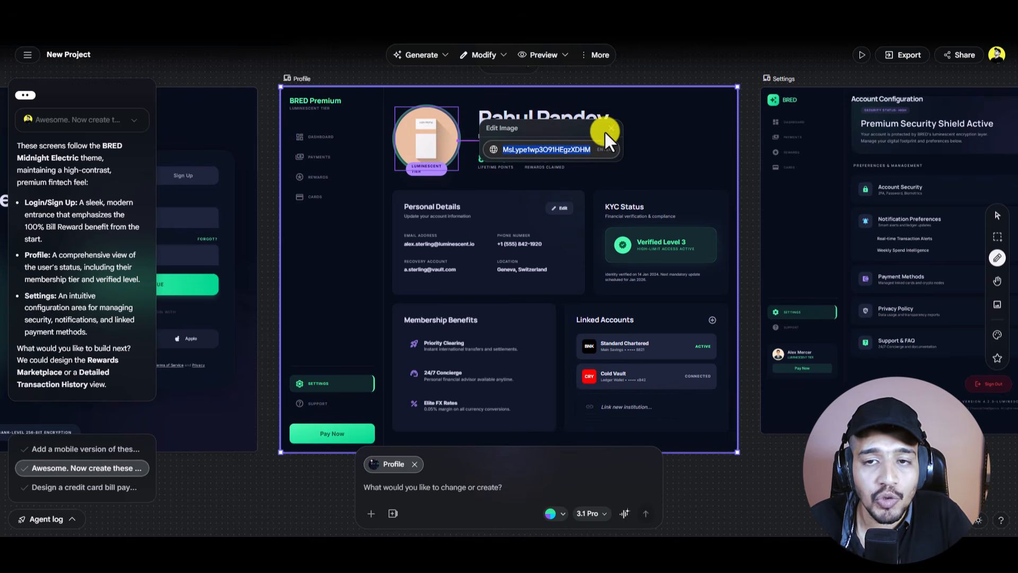
pyautogui.click(606, 130)
pyautogui.click(441, 137)
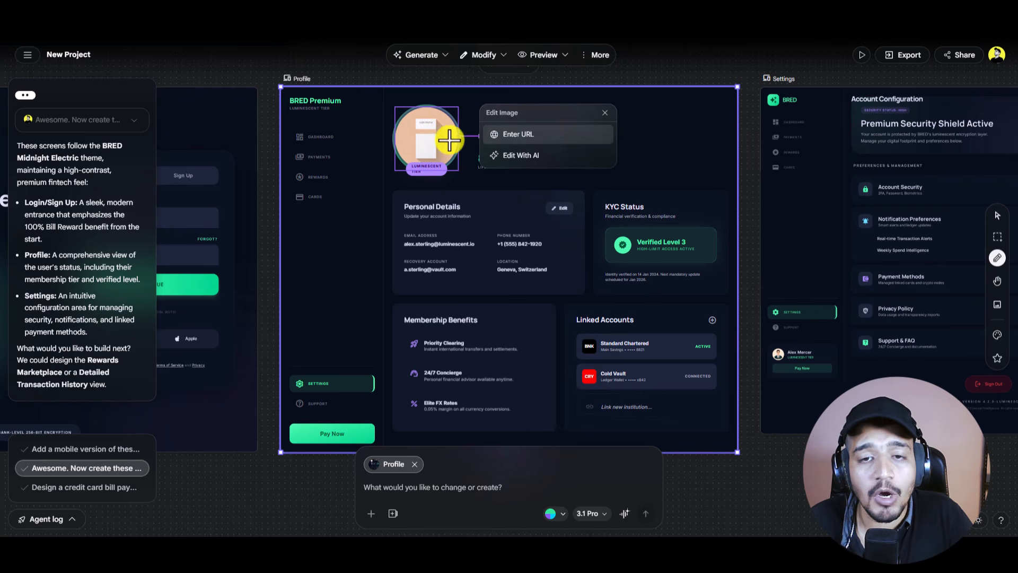
# Step: Attach the avatar image and send the request for a realistic headshot of a young Indian man in a suit
pyautogui.click(518, 158)
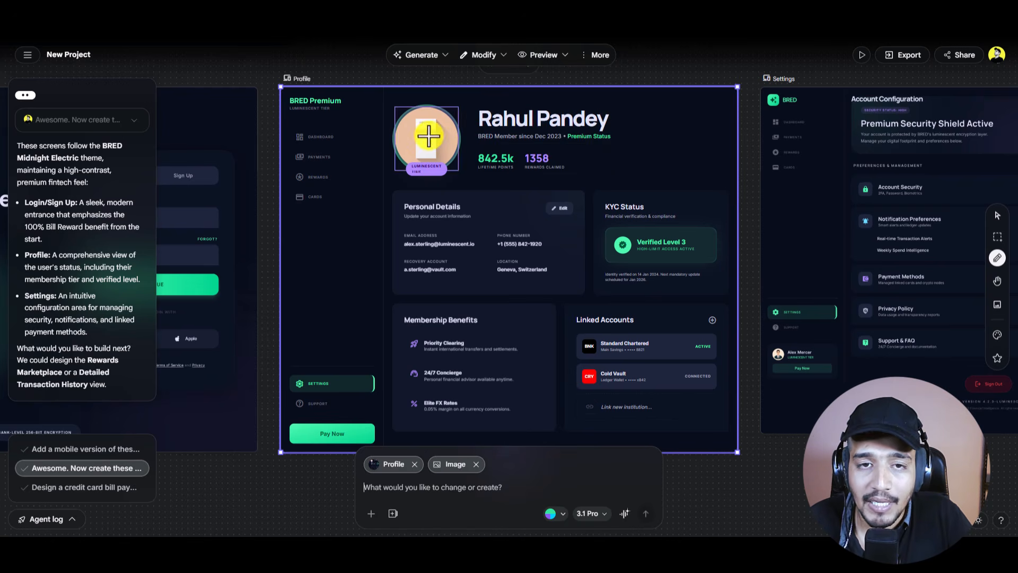
pyautogui.click(446, 488)
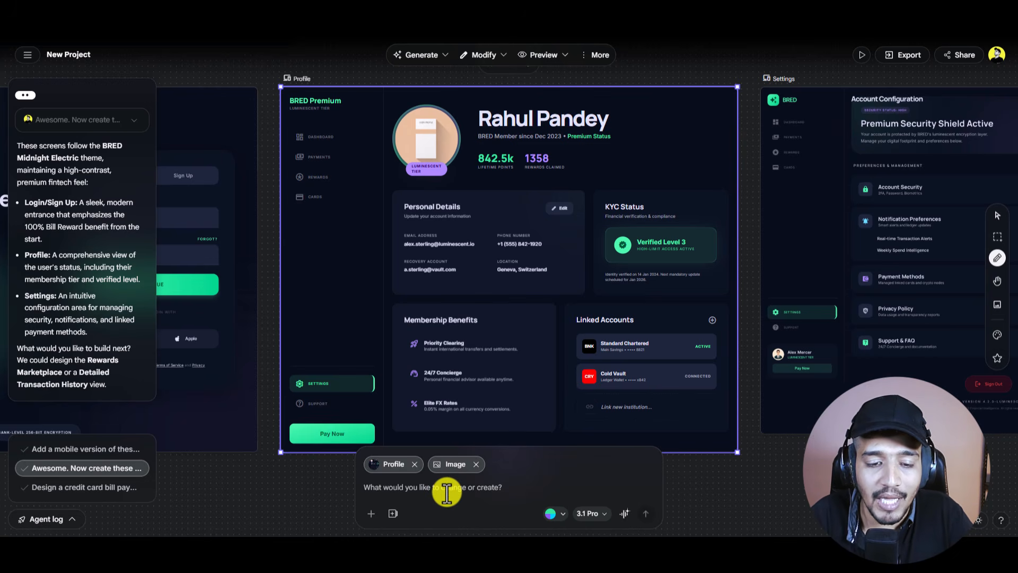
pyautogui.write('Add a realistic headshot of an indian young man in suit')
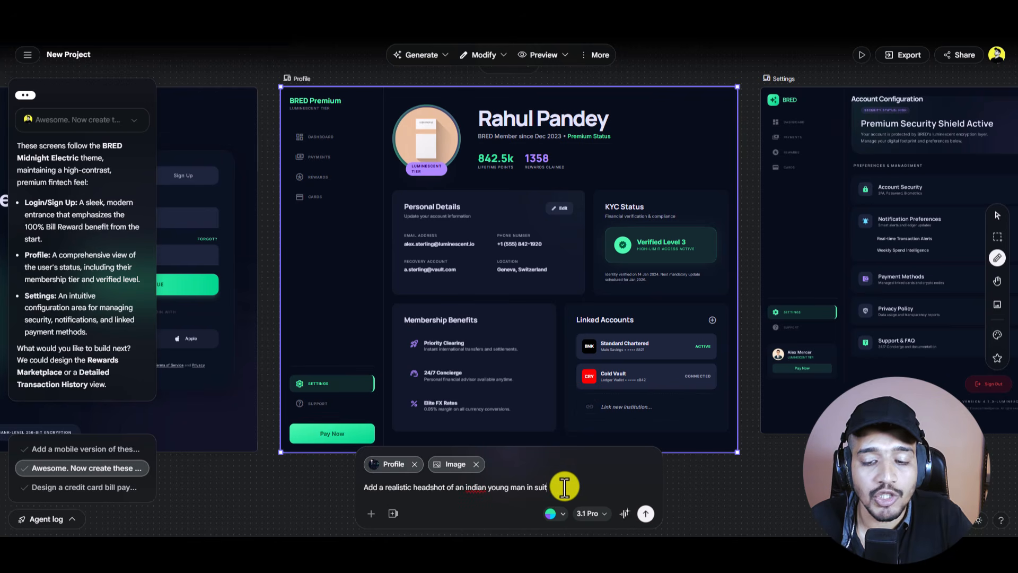
pyautogui.click(646, 512)
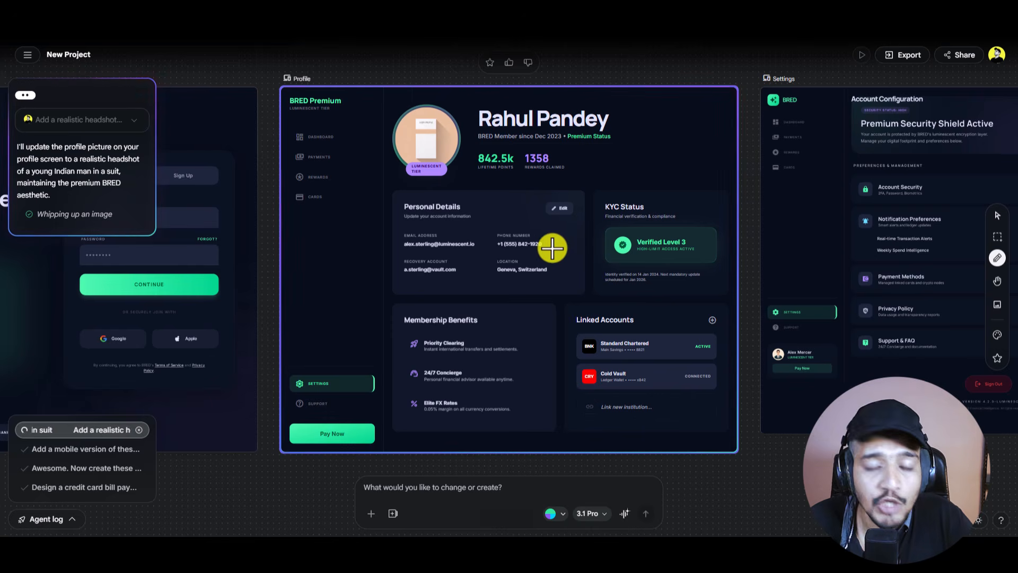
# Step: Move the regenerated Profile frame with the new headshot up and right into place
pyautogui.scroll(-10, 546, 249)
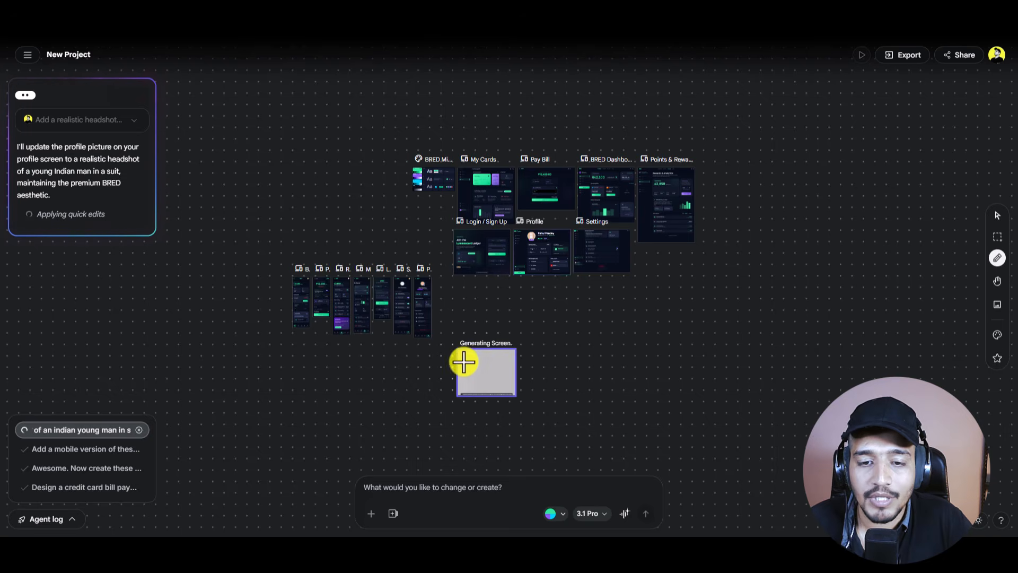
pyautogui.scroll(3, 476, 366)
pyautogui.scroll(4, 477, 365)
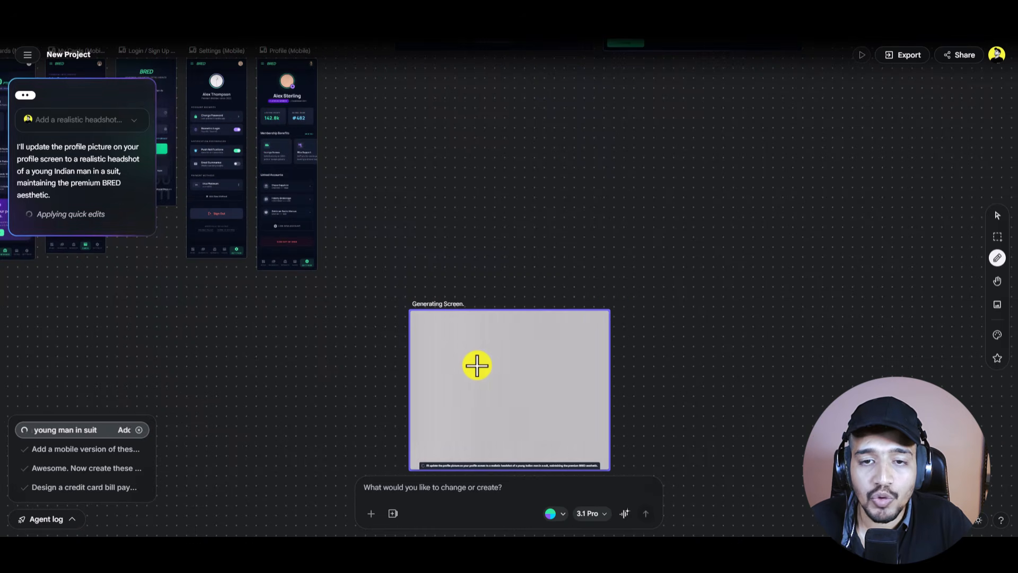
pyautogui.scroll(10, 584, 275)
pyautogui.scroll(-10, 604, 263)
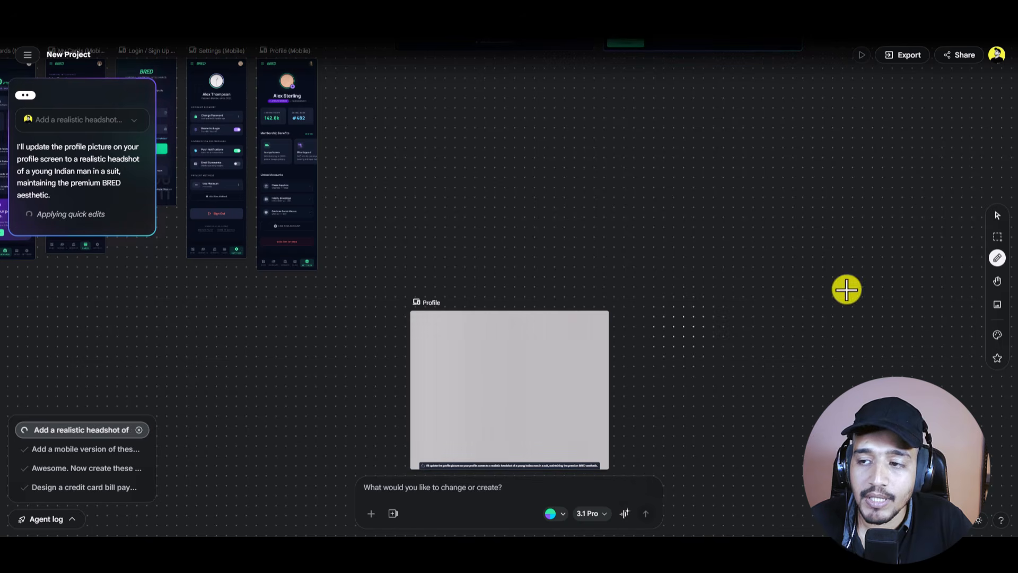
pyautogui.click(997, 214)
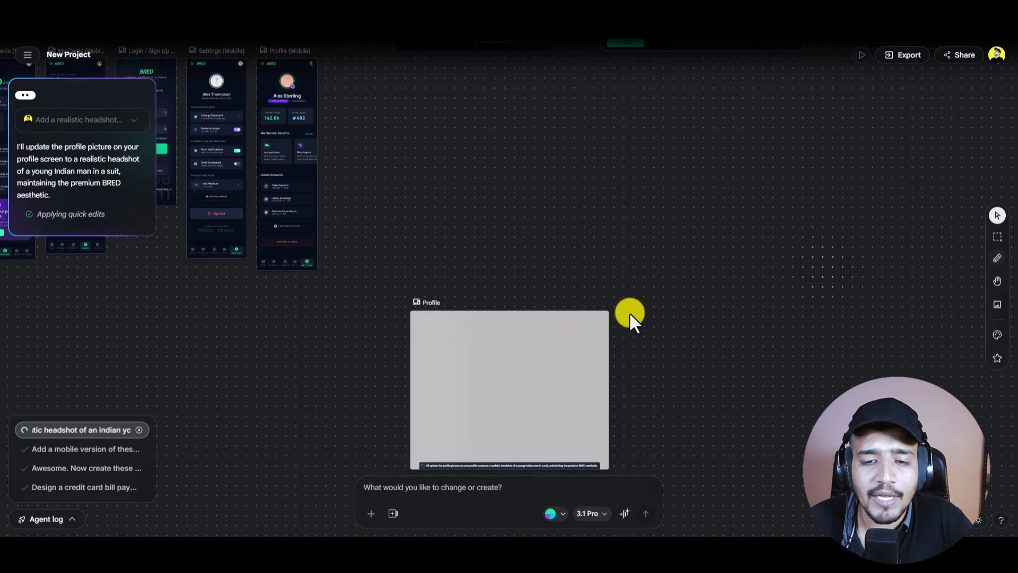
pyautogui.click(475, 350)
pyautogui.moveTo(476, 350); pyautogui.dragTo(520, 184)
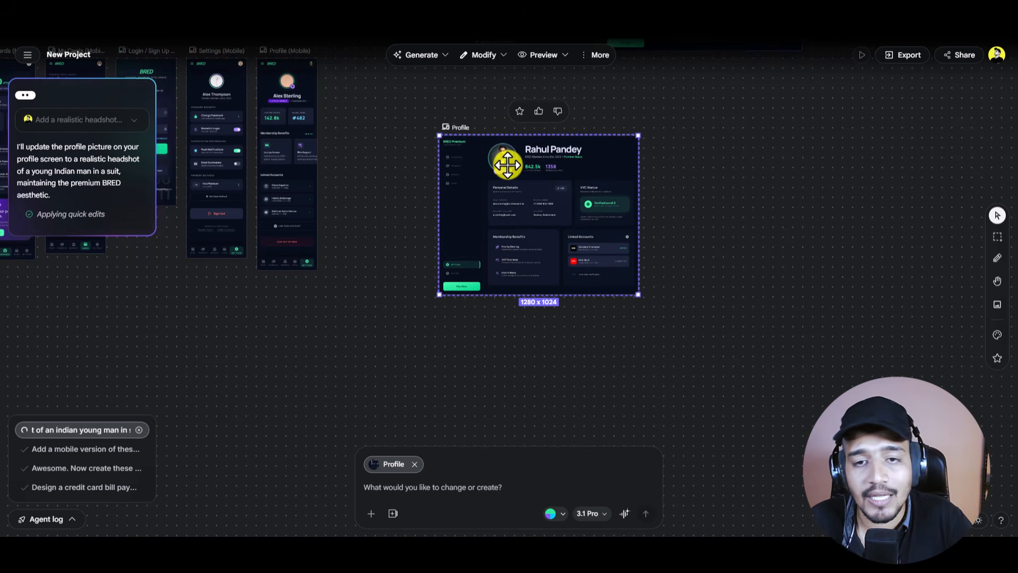
# Step: Zoom in to check the suited young man's photo on the Profile avatar
pyautogui.scroll(5, 522, 187)
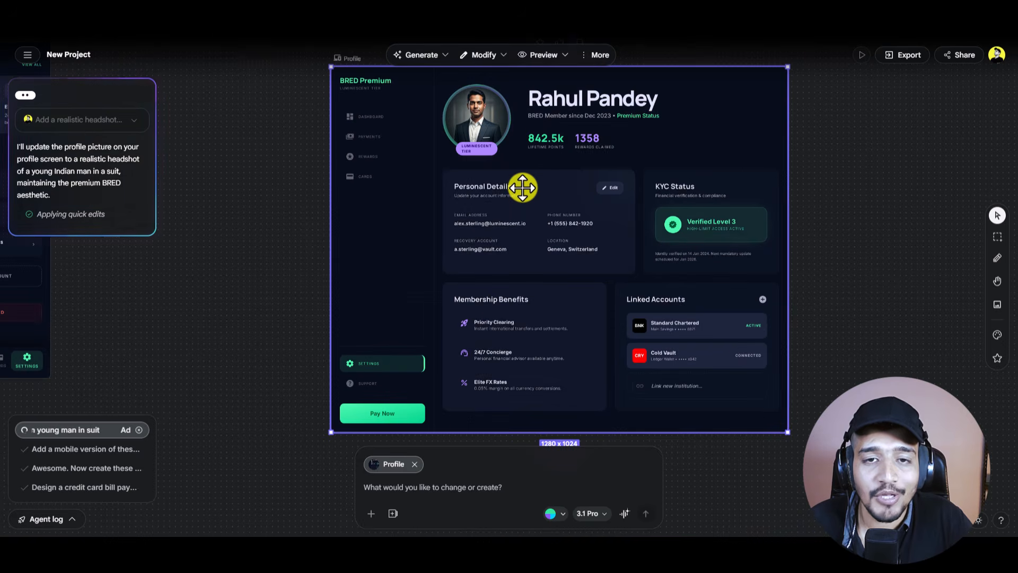
pyautogui.scroll(3, 523, 187)
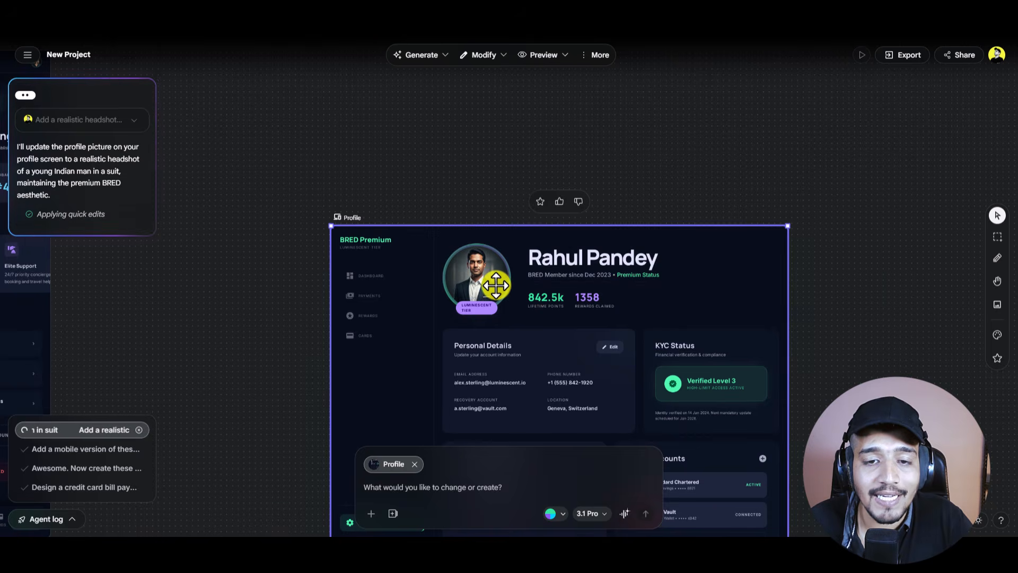
pyautogui.scroll(5, 496, 284)
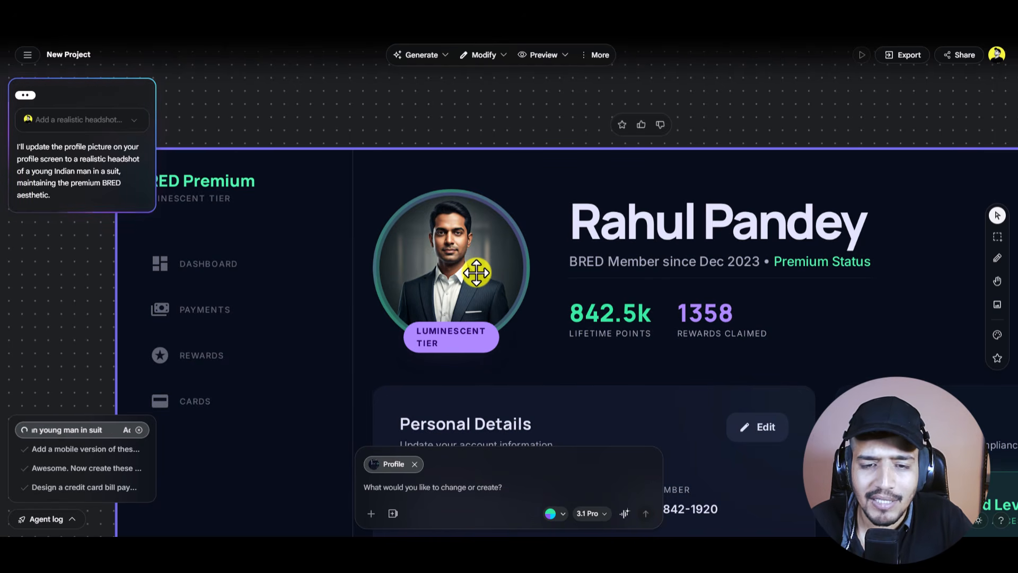
pyautogui.scroll(-1, 477, 272)
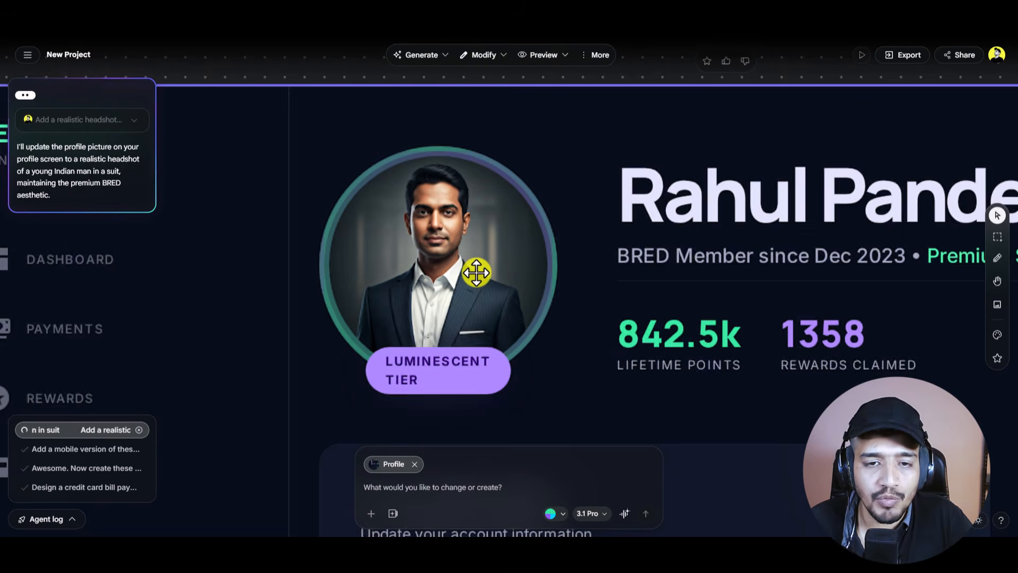
pyautogui.scroll(-3, 476, 272)
pyautogui.scroll(-2, 477, 273)
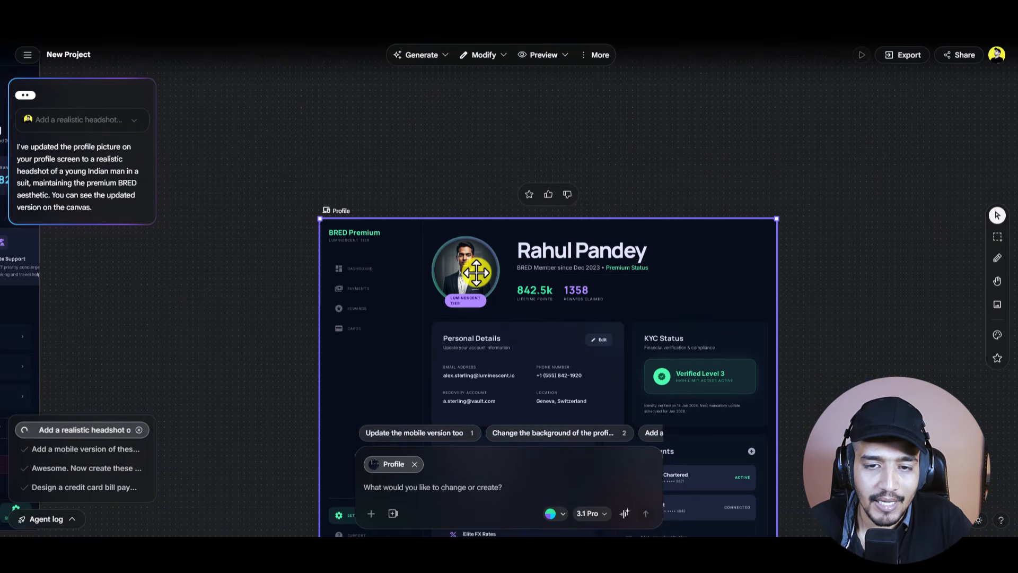
pyautogui.scroll(-6, 476, 272)
pyautogui.scroll(3, 477, 273)
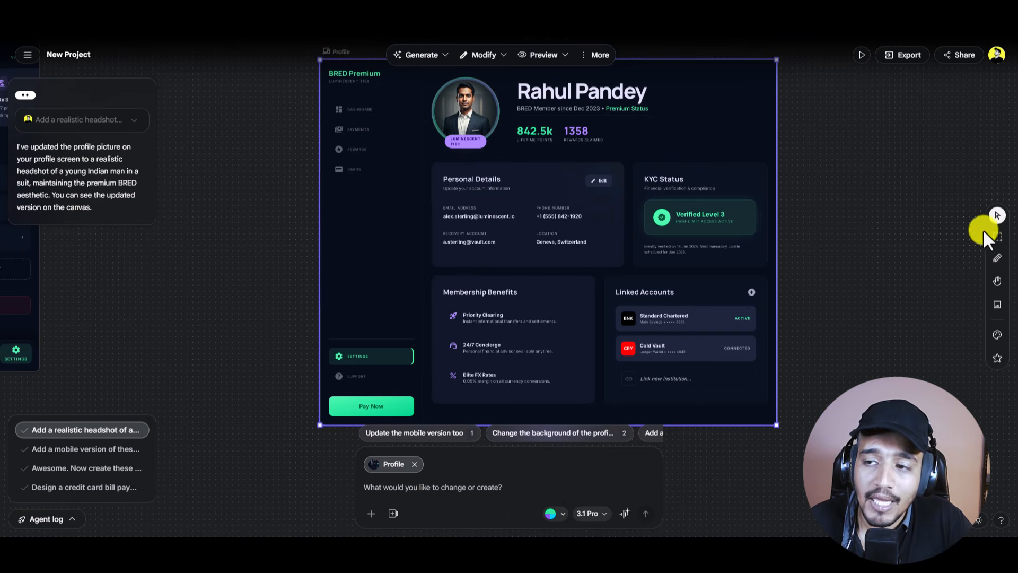
pyautogui.click(998, 237)
# Step: Box the Pay Bill summary and points card and send 'Redesign this section'
pyautogui.scroll(9, 759, 262)
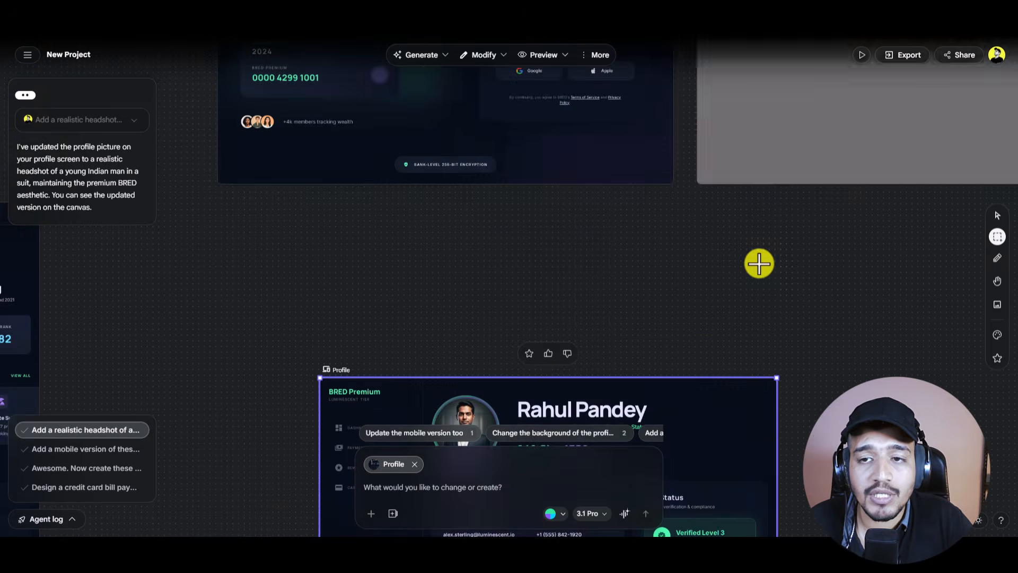
pyautogui.scroll(-5, 674, 270)
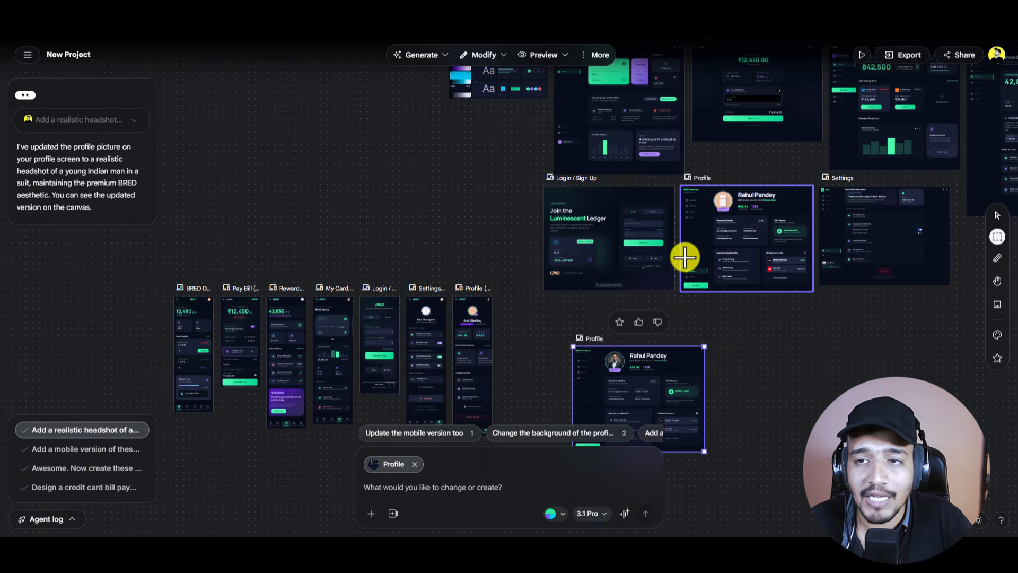
pyautogui.scroll(3, 740, 250)
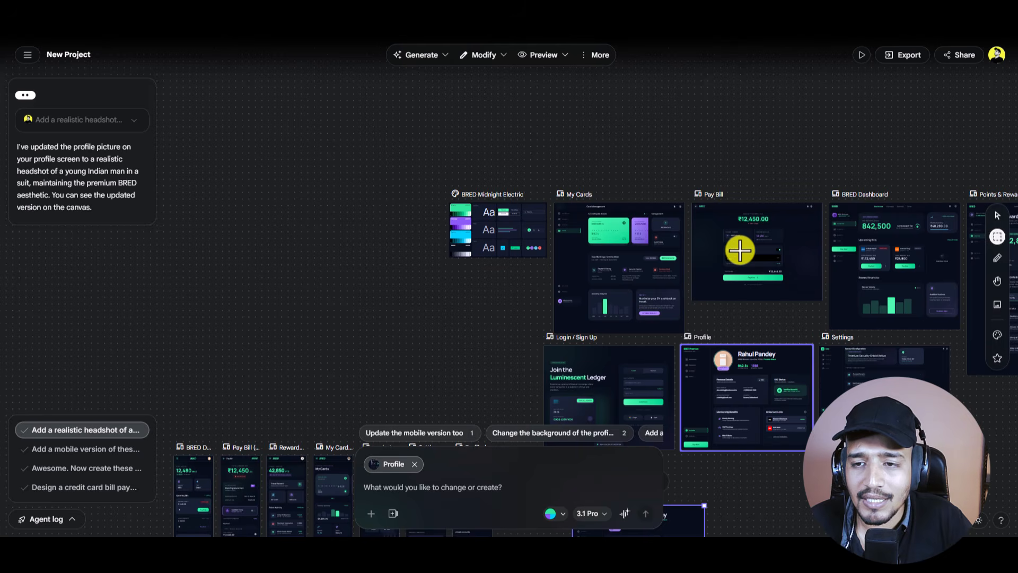
pyautogui.scroll(3, 769, 260)
pyautogui.scroll(2, 769, 259)
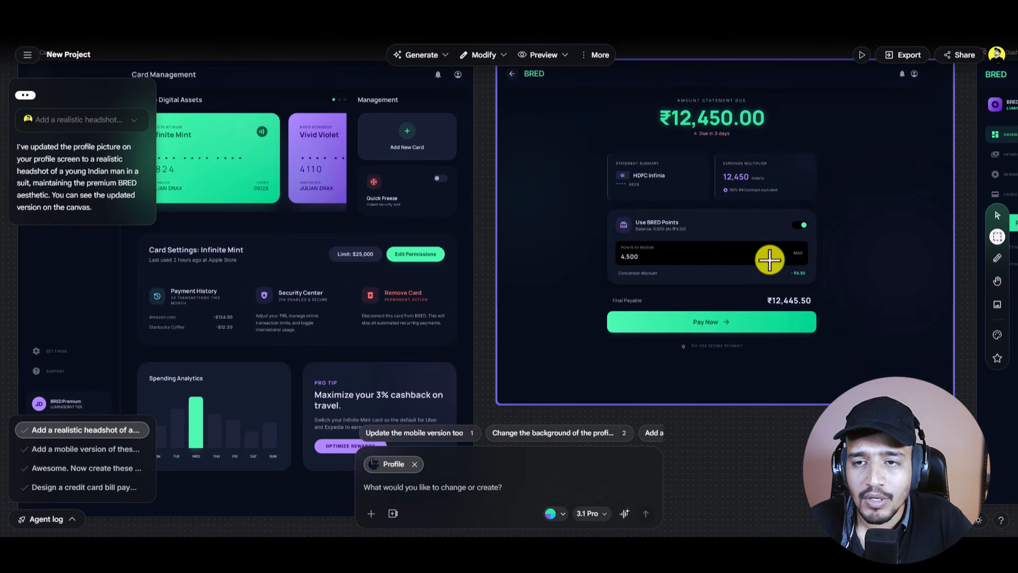
pyautogui.hscroll(3, 753, 234)
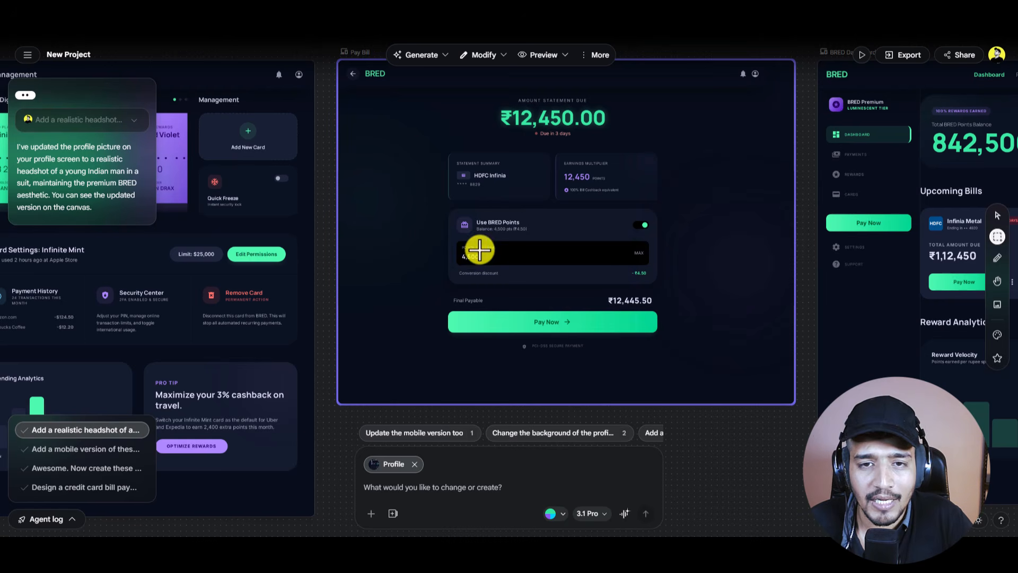
pyautogui.moveTo(418, 141); pyautogui.dragTo(707, 369)
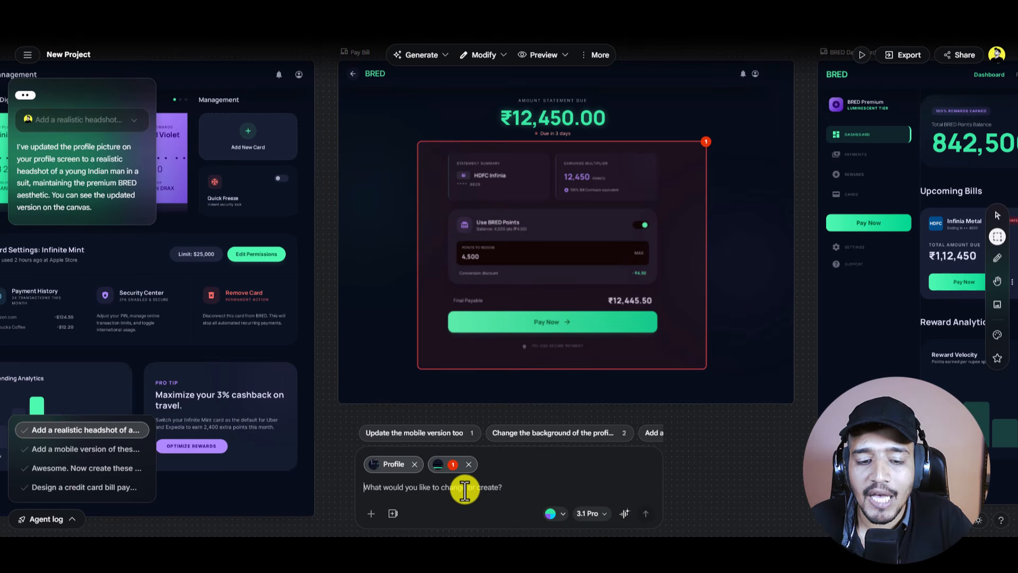
pyautogui.write('Redesign this section')
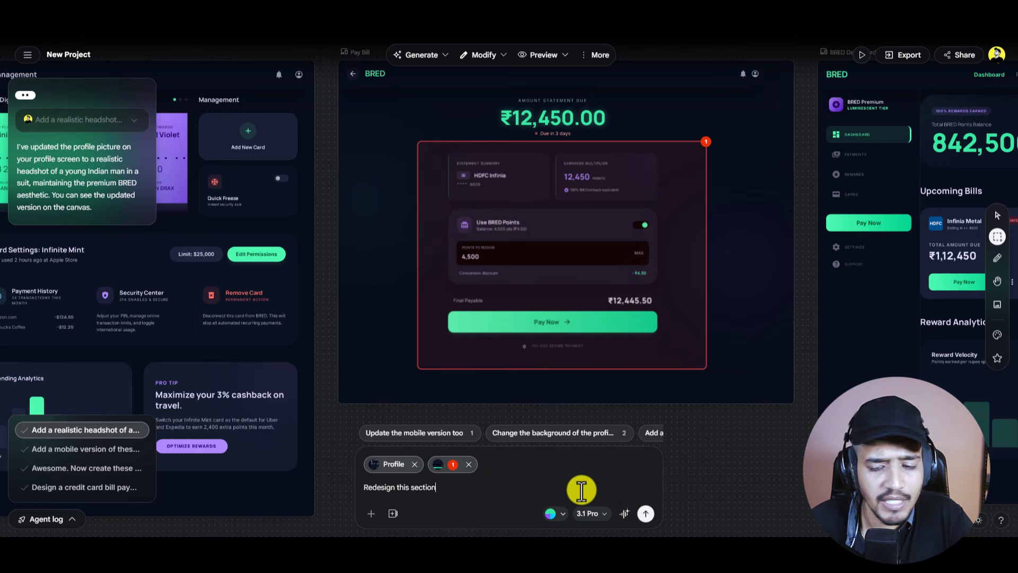
pyautogui.click(647, 513)
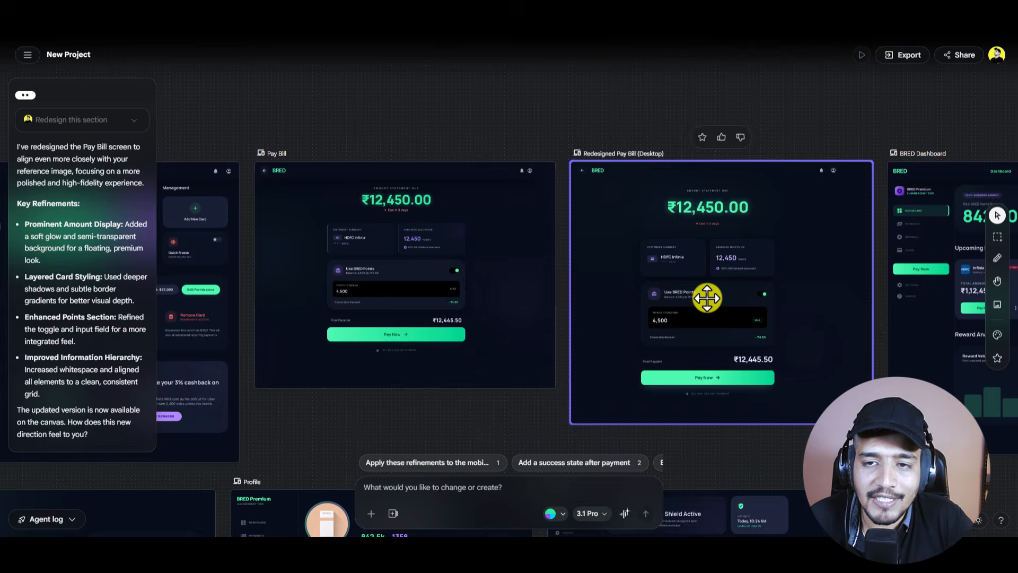
pyautogui.scroll(3, 706, 297)
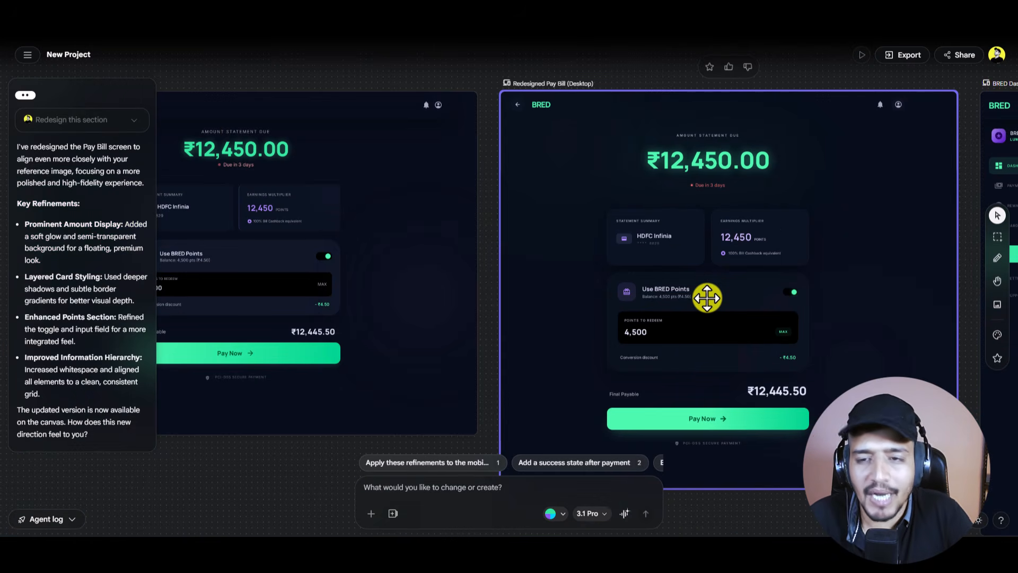
pyautogui.scroll(-3, 701, 295)
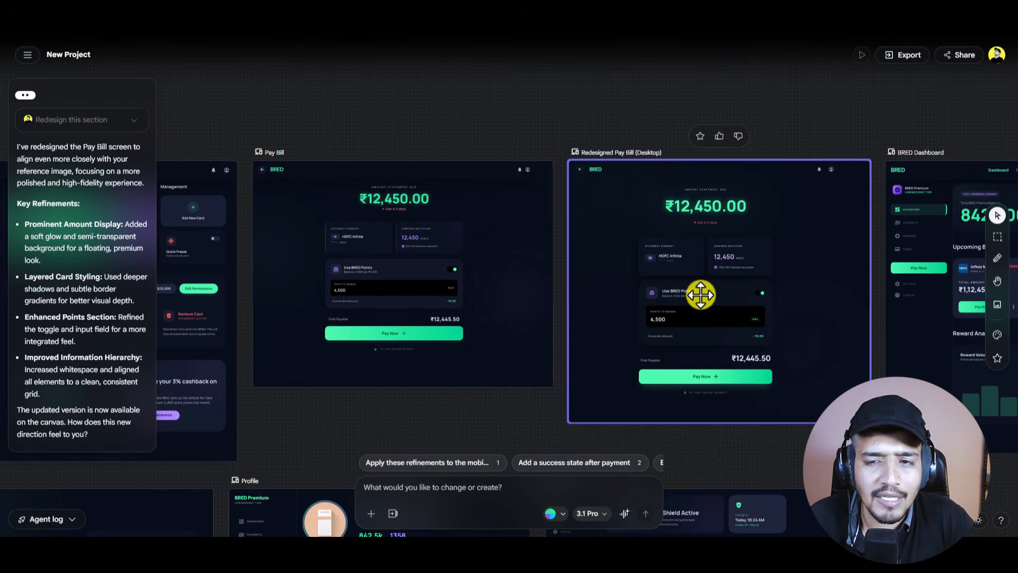
pyautogui.scroll(-3, 700, 295)
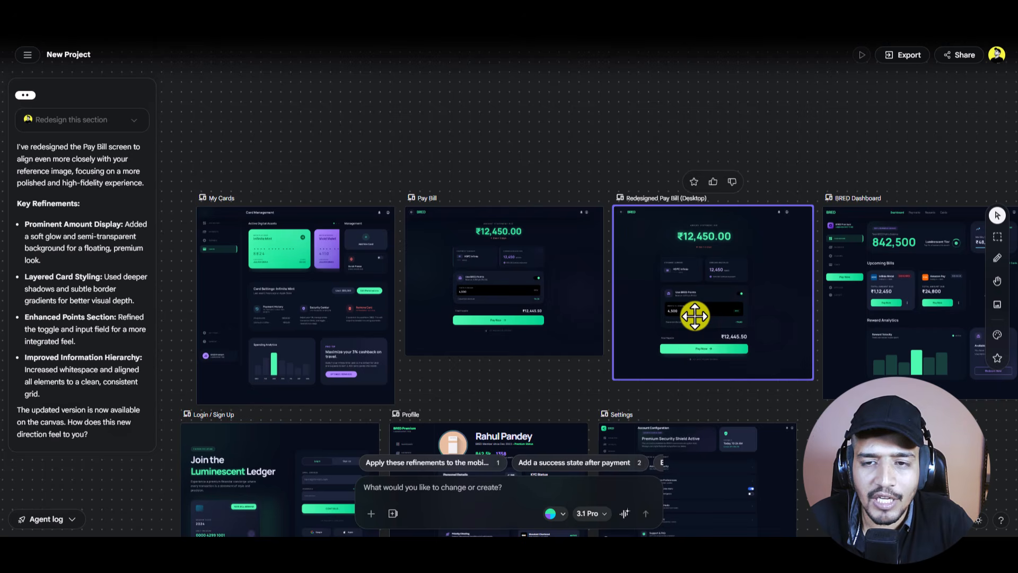
pyautogui.scroll(-3, 700, 300)
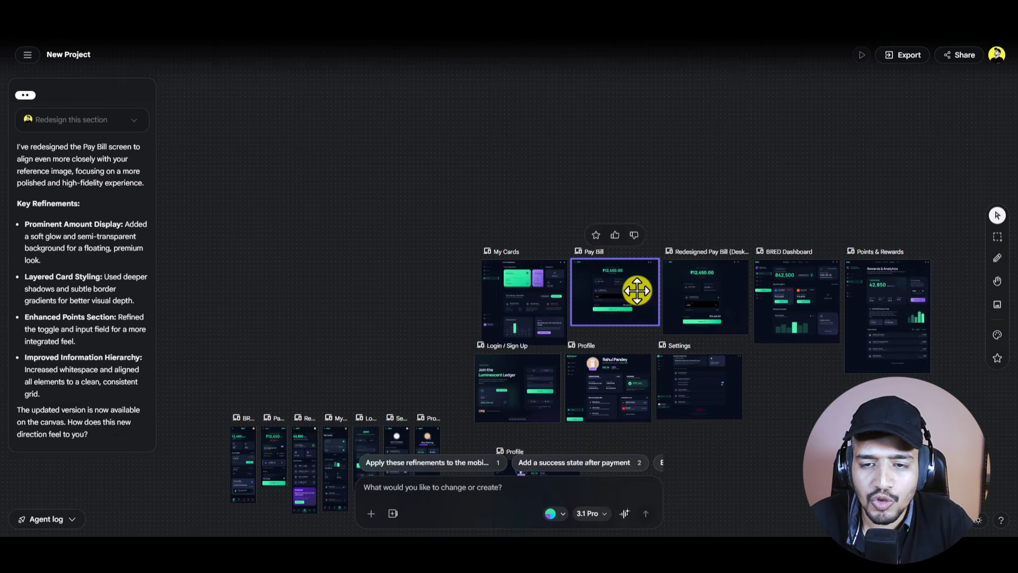
pyautogui.moveTo(639, 291); pyautogui.dragTo(265, 214)
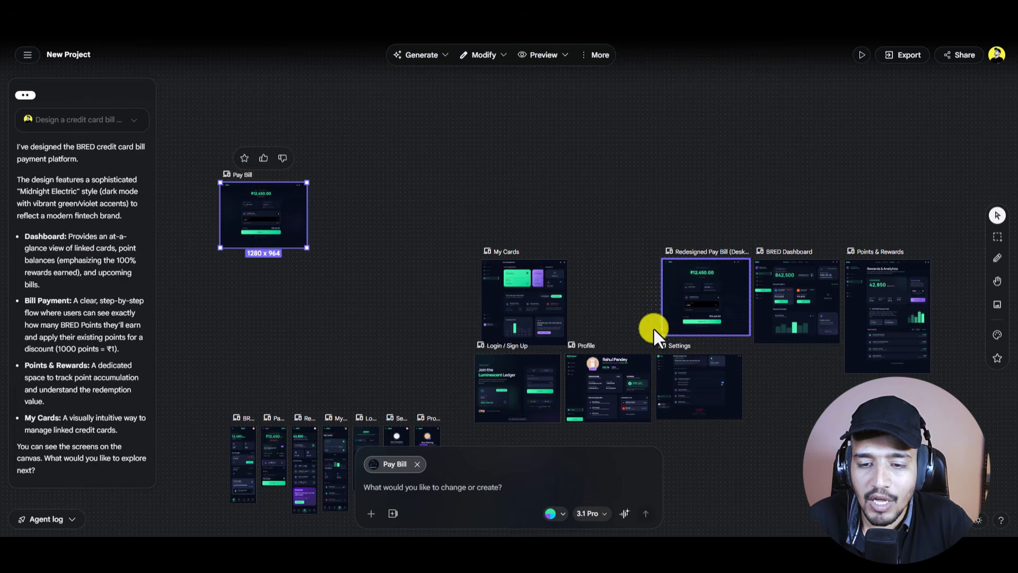
pyautogui.moveTo(618, 374); pyautogui.dragTo(368, 223)
pyautogui.scroll(-3, 626, 289)
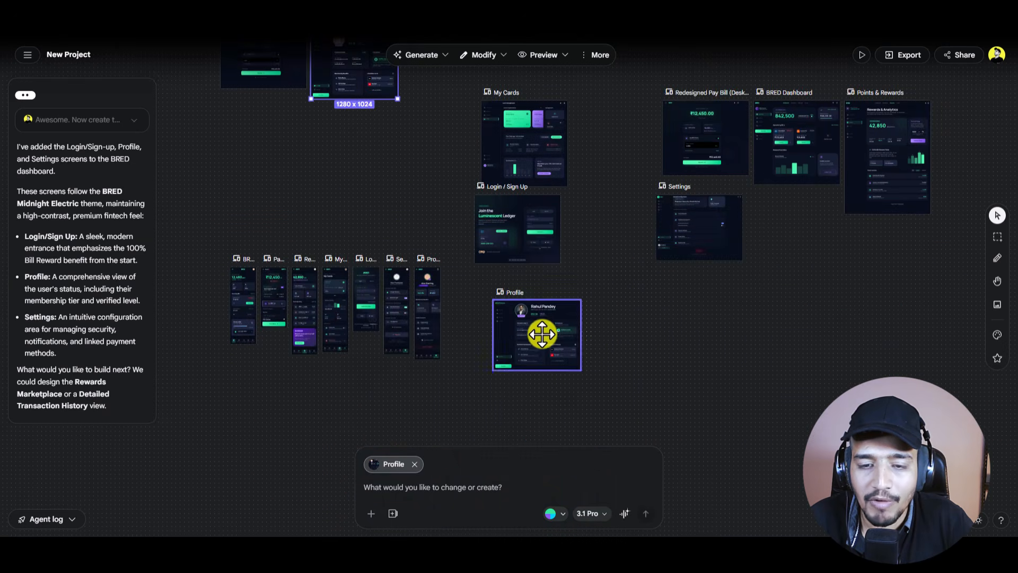
pyautogui.moveTo(539, 336); pyautogui.dragTo(621, 137)
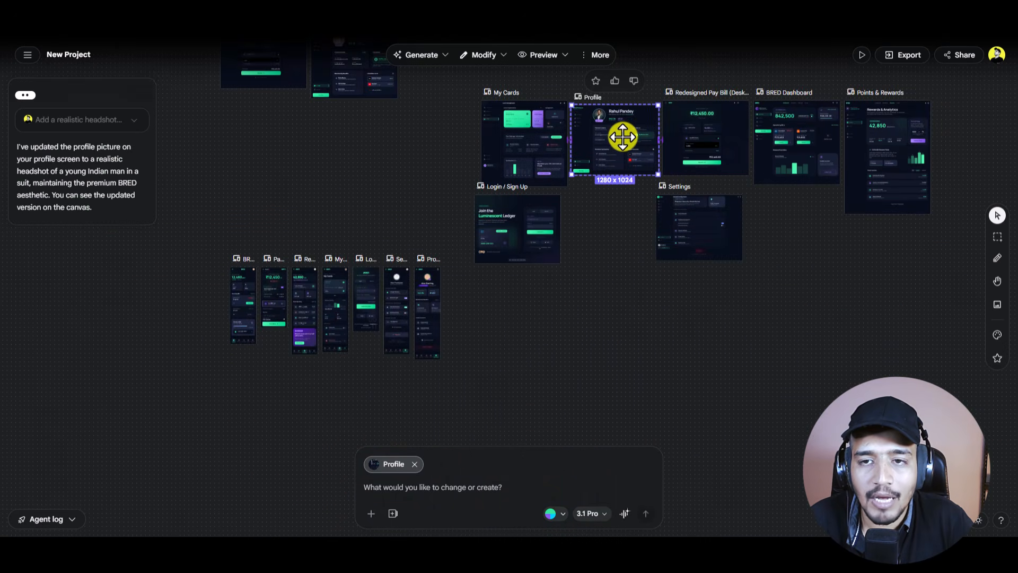
pyautogui.click(636, 264)
pyautogui.hscroll(3, 636, 264)
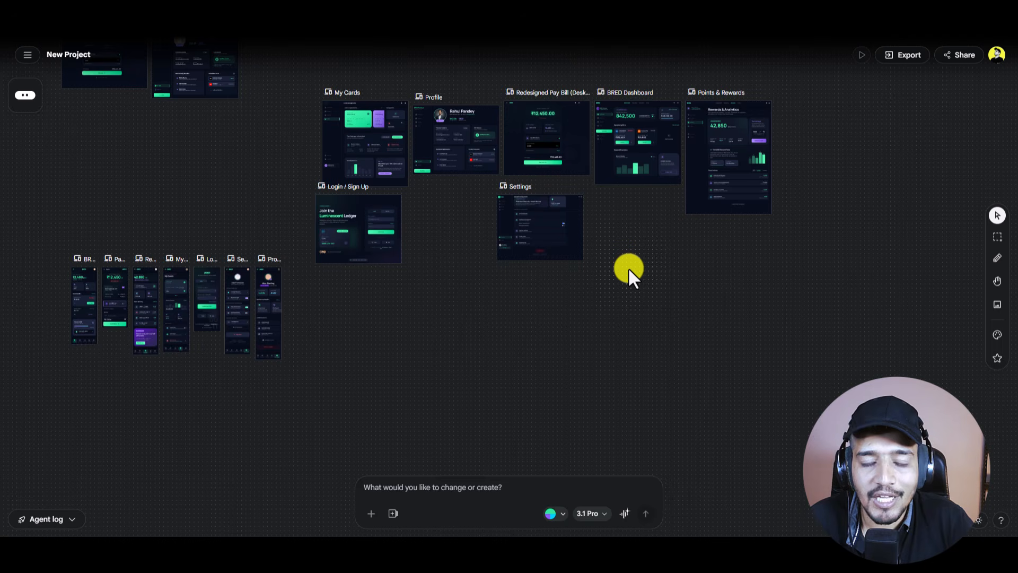
pyautogui.click(554, 258)
pyautogui.scroll(5, 561, 266)
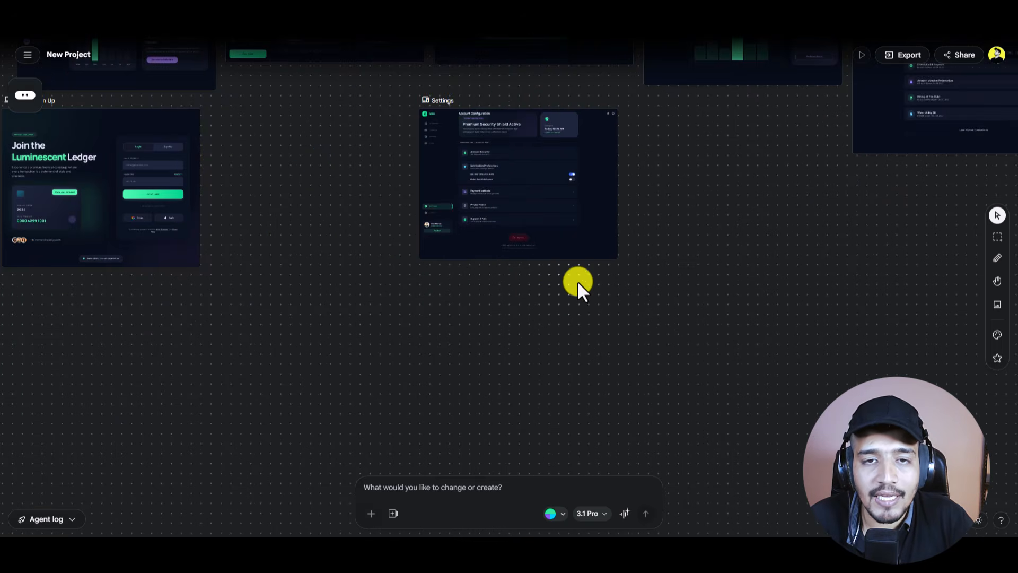
pyautogui.scroll(-5, 585, 289)
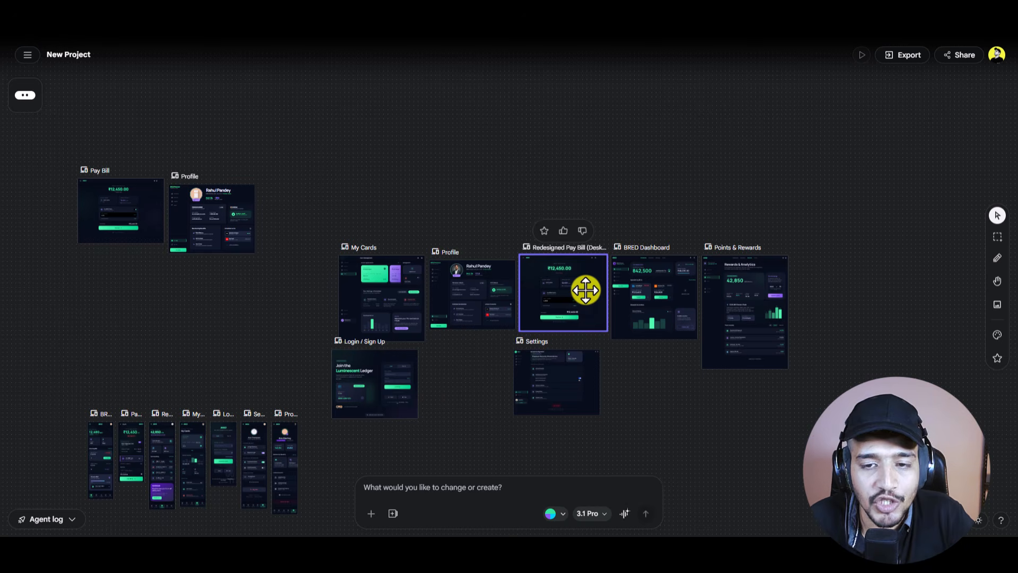
# Step: Select the Profile screen and open the toolbar's Generate dropdown
pyautogui.click(486, 301)
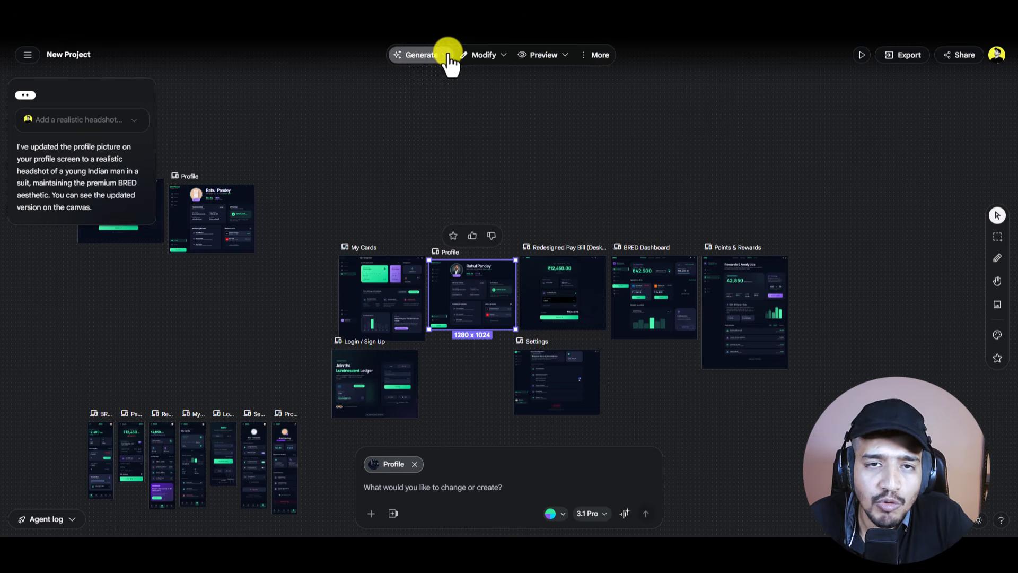
pyautogui.moveTo(445, 61)
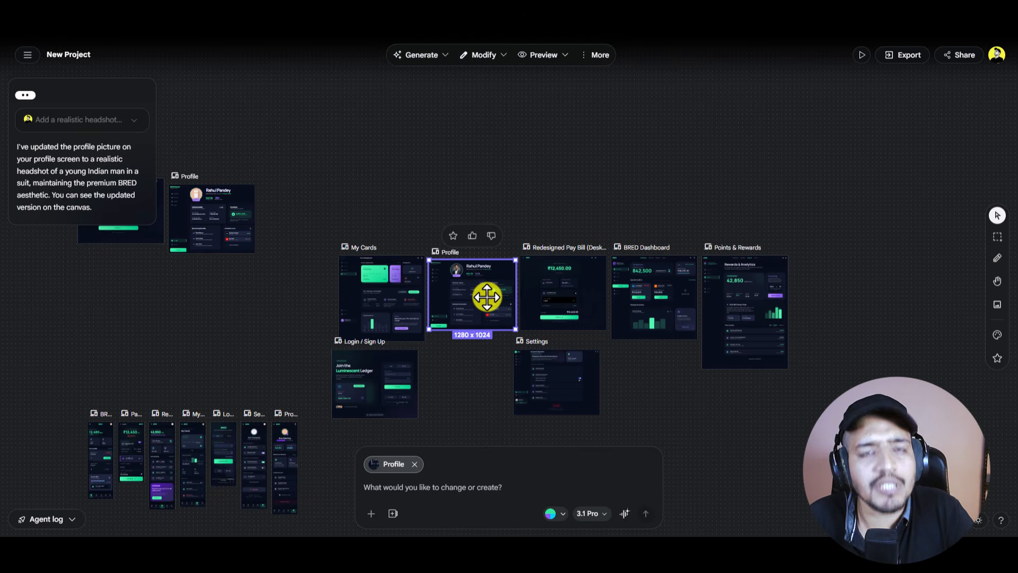
pyautogui.scroll(6, 478, 296)
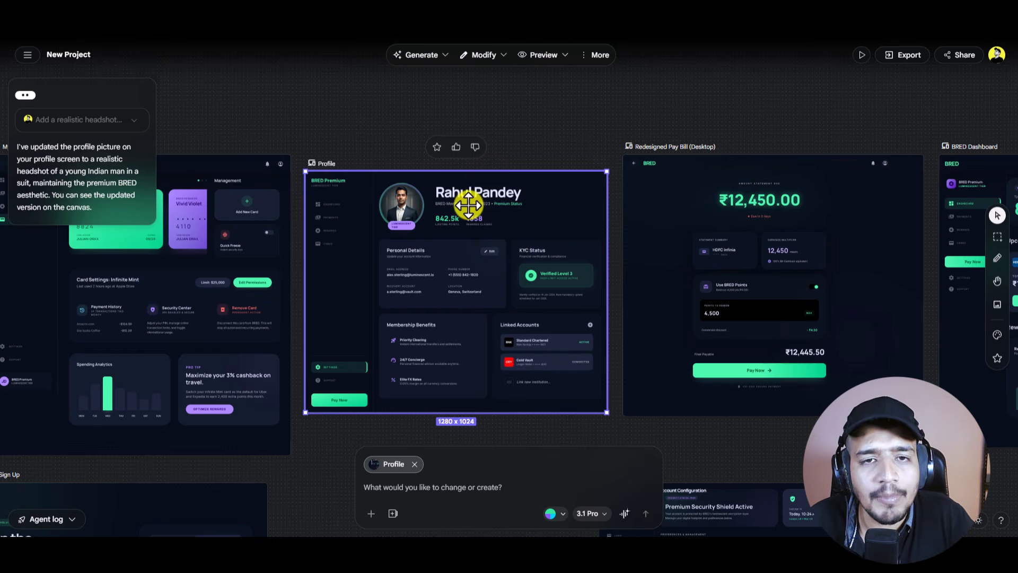
pyautogui.click(445, 55)
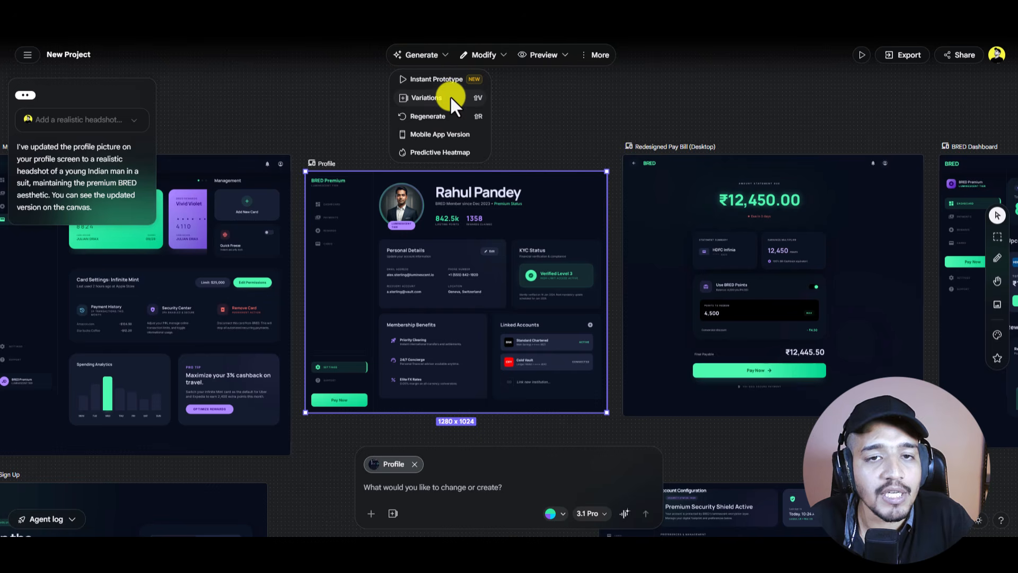
# Step: Generate five Profile variations with Reimagine creative range, varying Layout and Text content
pyautogui.click(450, 96)
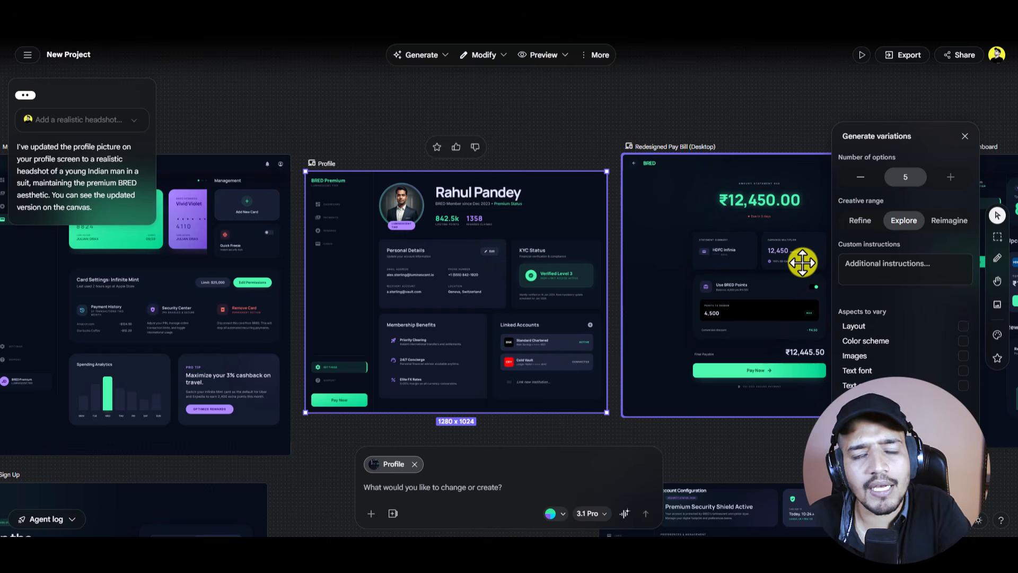
pyautogui.click(948, 221)
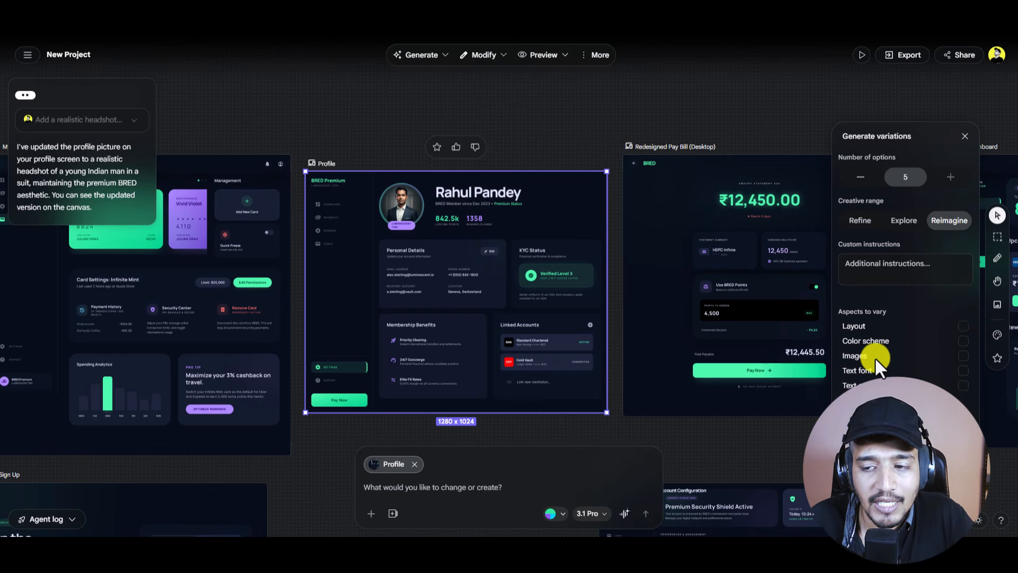
pyautogui.click(963, 385)
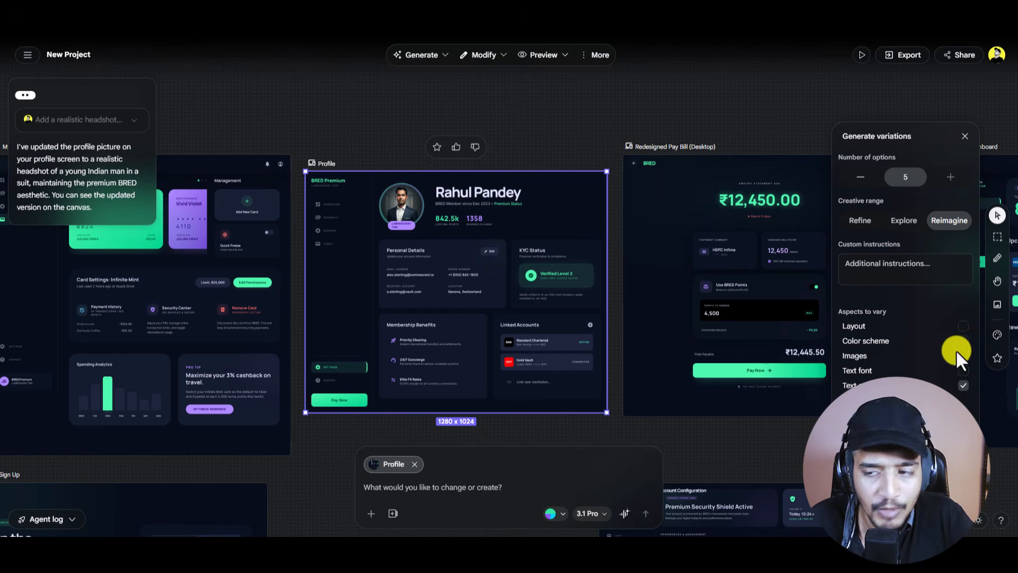
pyautogui.click(963, 326)
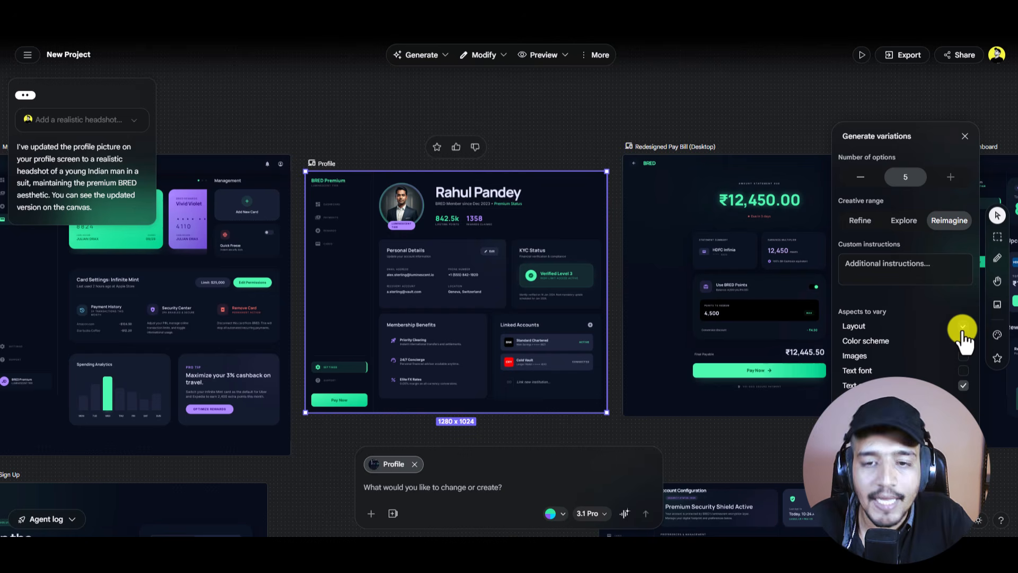
pyautogui.click(906, 266)
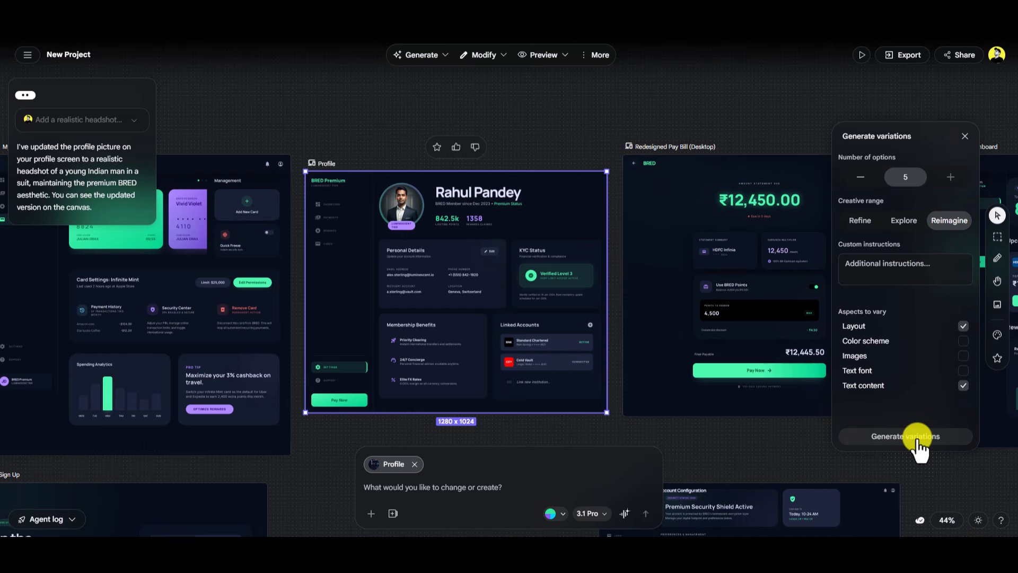
pyautogui.click(918, 439)
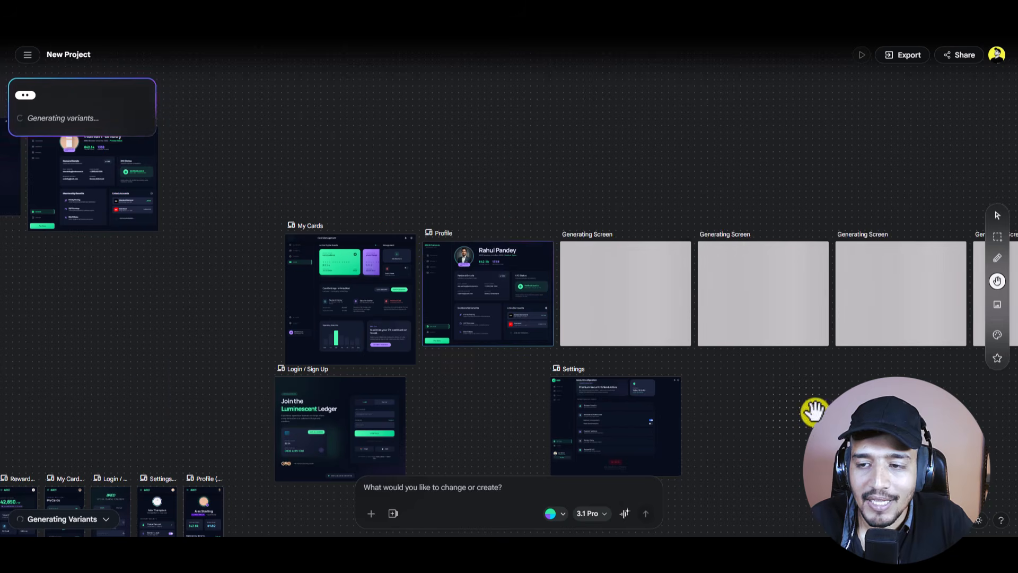
# Step: Pan across the five new Profile variants, then marquee-select all five frames
pyautogui.moveTo(814, 409); pyautogui.dragTo(454, 352)
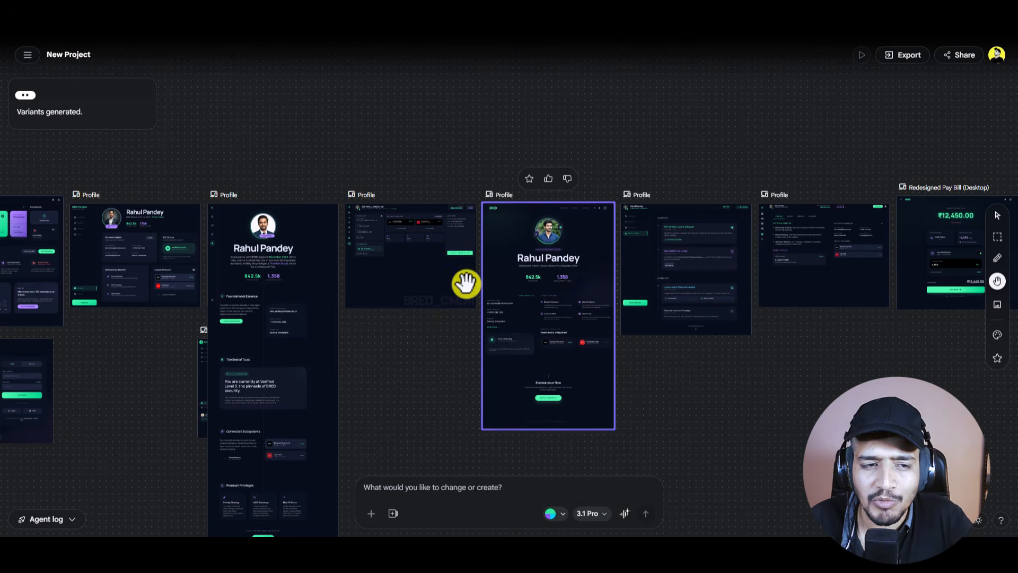
pyautogui.scroll(3, 143, 263)
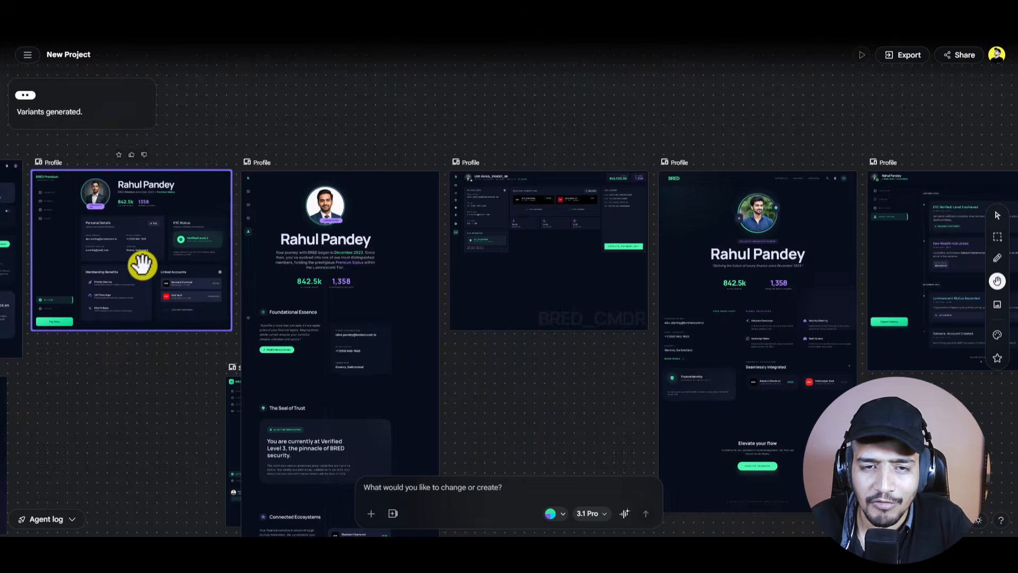
pyautogui.scroll(-5, 143, 264)
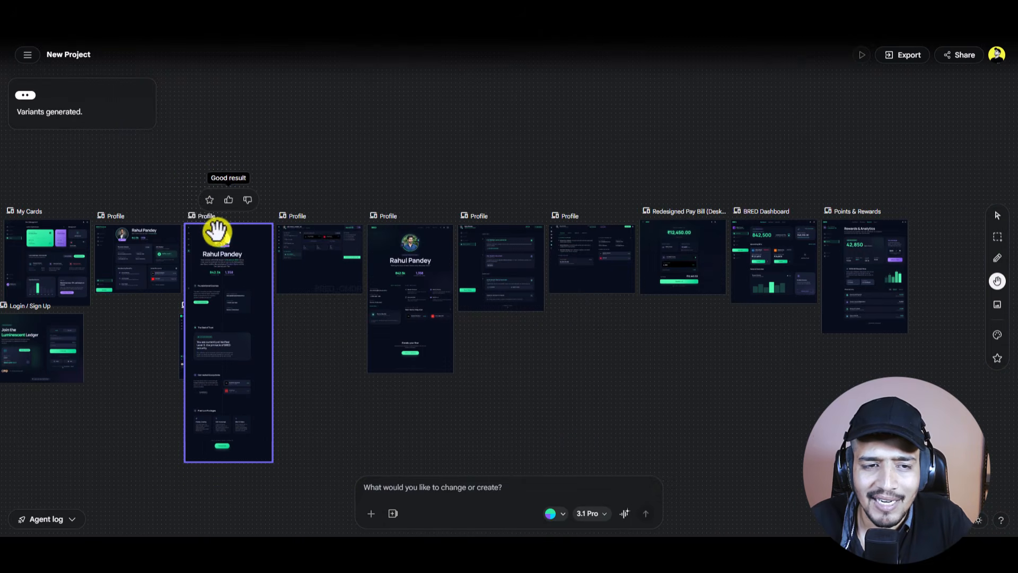
pyautogui.moveTo(239, 192); pyautogui.dragTo(271, 236)
pyautogui.click(998, 215)
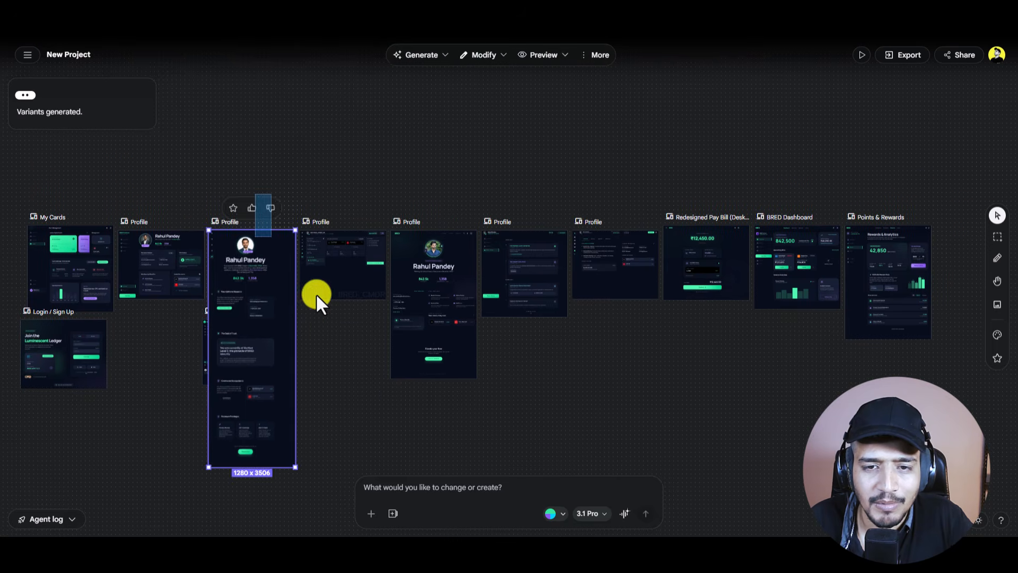
pyautogui.moveTo(317, 294); pyautogui.dragTo(631, 294)
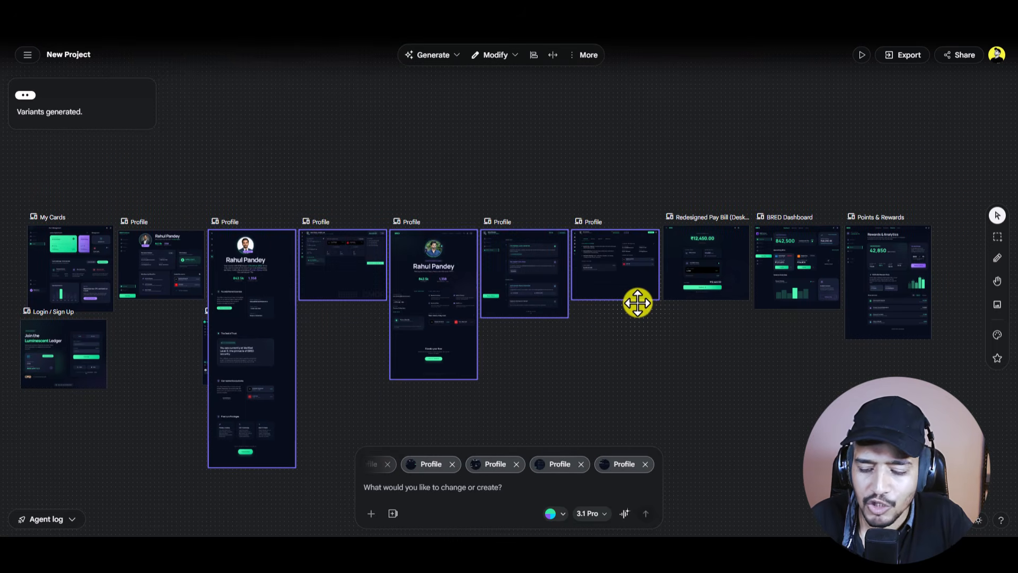
# Step: Delete the Profile variants and slide Redesigned Pay Bill, BRED Dashboard and Points & Rewards left
pyautogui.press('Delete')
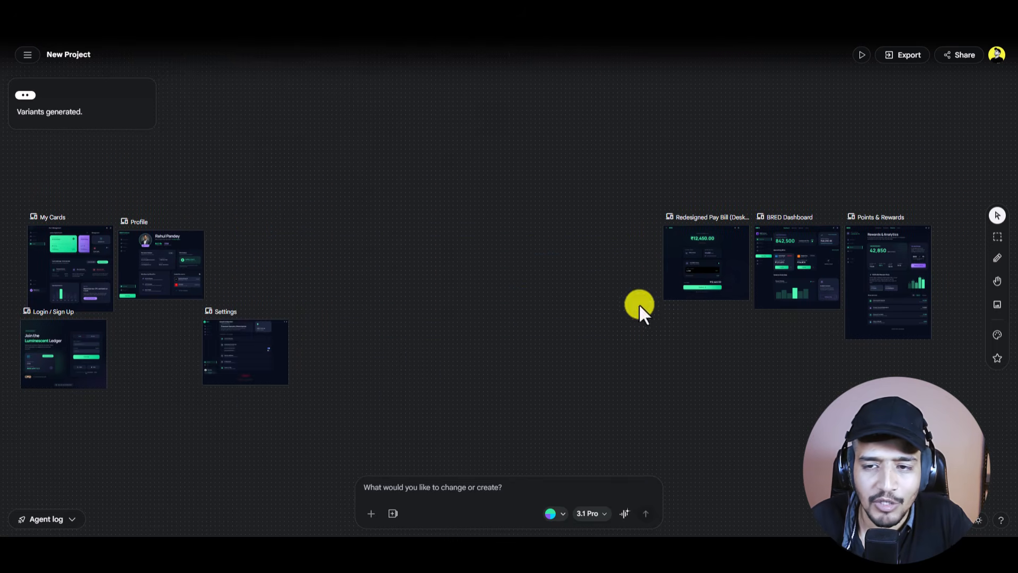
pyautogui.click(718, 277)
pyautogui.keyDown('shift'); pyautogui.click(820, 258); pyautogui.keyUp('shift')
pyautogui.keyDown('shift'); pyautogui.click(854, 254); pyautogui.keyUp('shift')
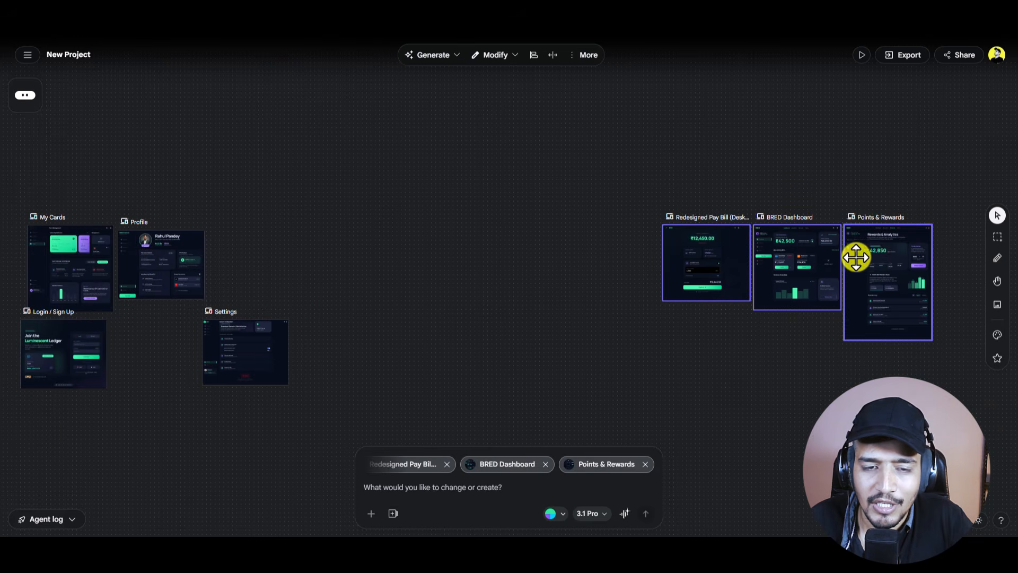
pyautogui.moveTo(854, 255); pyautogui.dragTo(431, 259)
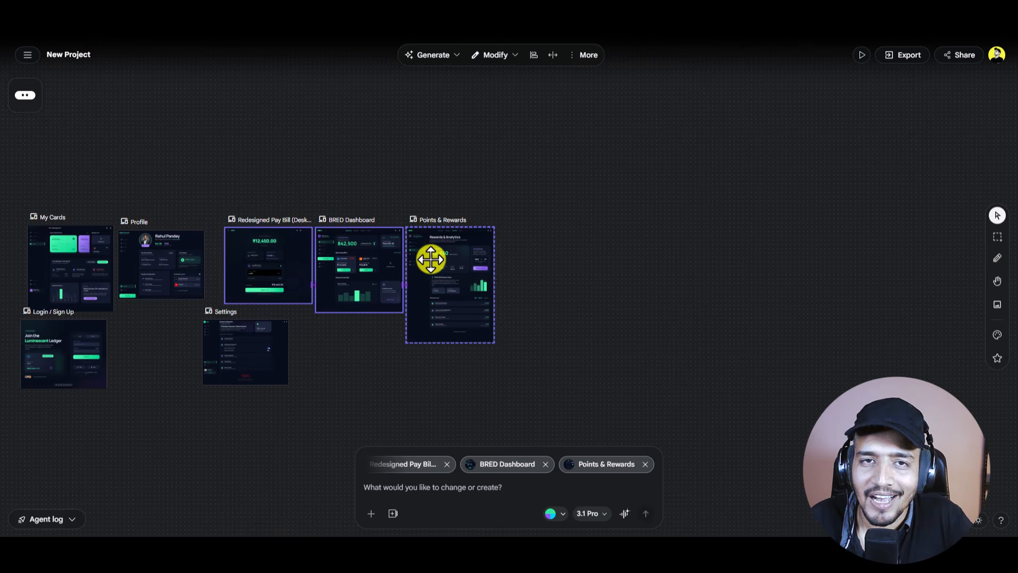
pyautogui.hscroll(-6, 430, 270)
pyautogui.click(484, 349)
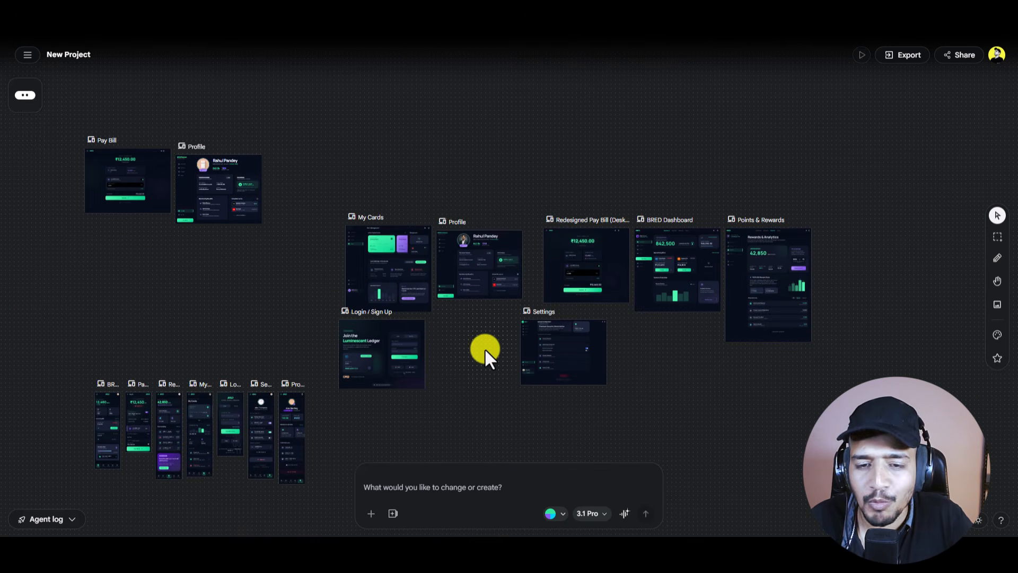
pyautogui.scroll(3, 485, 348)
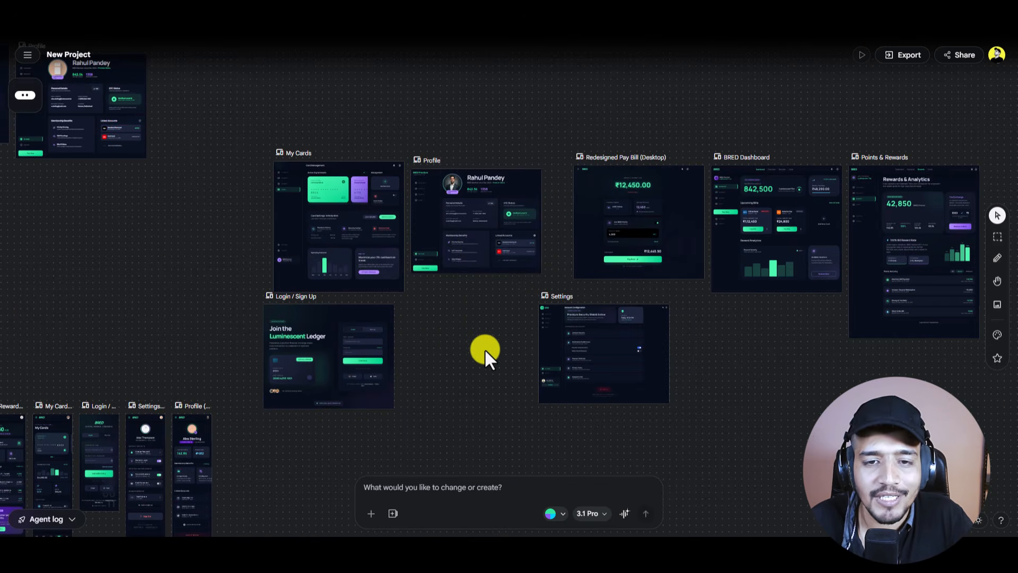
pyautogui.click(477, 248)
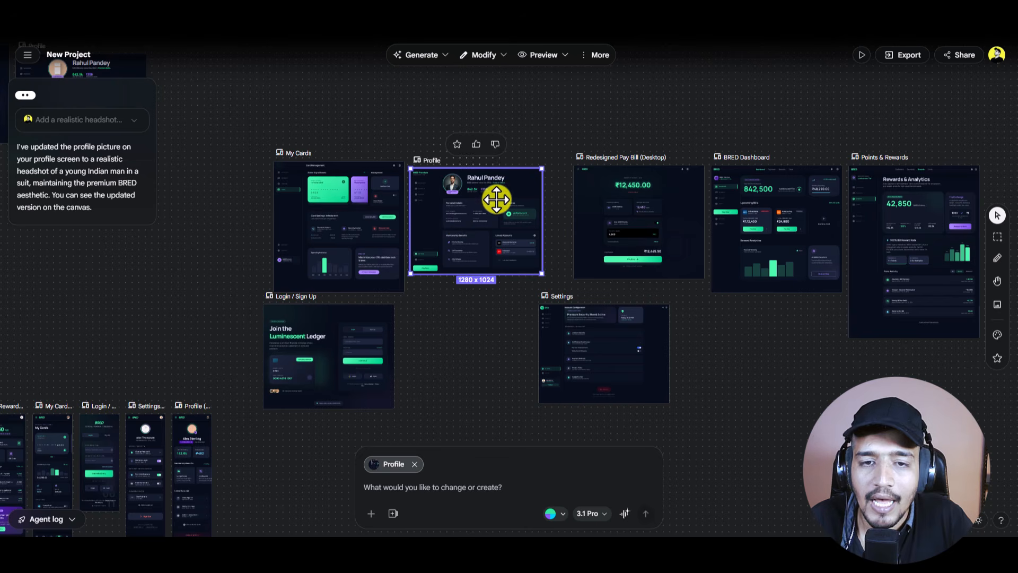
pyautogui.click(444, 59)
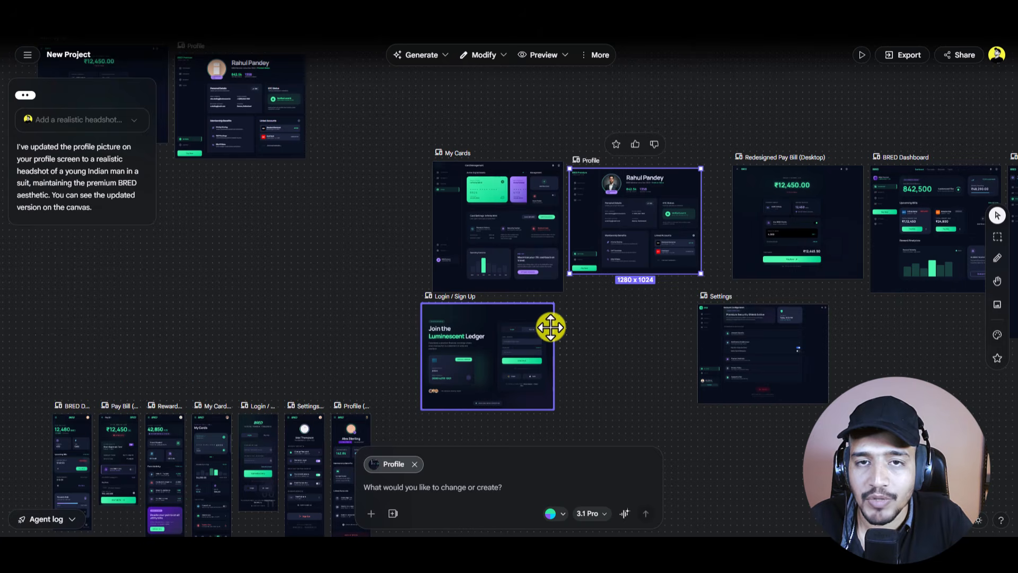
pyautogui.click(443, 55)
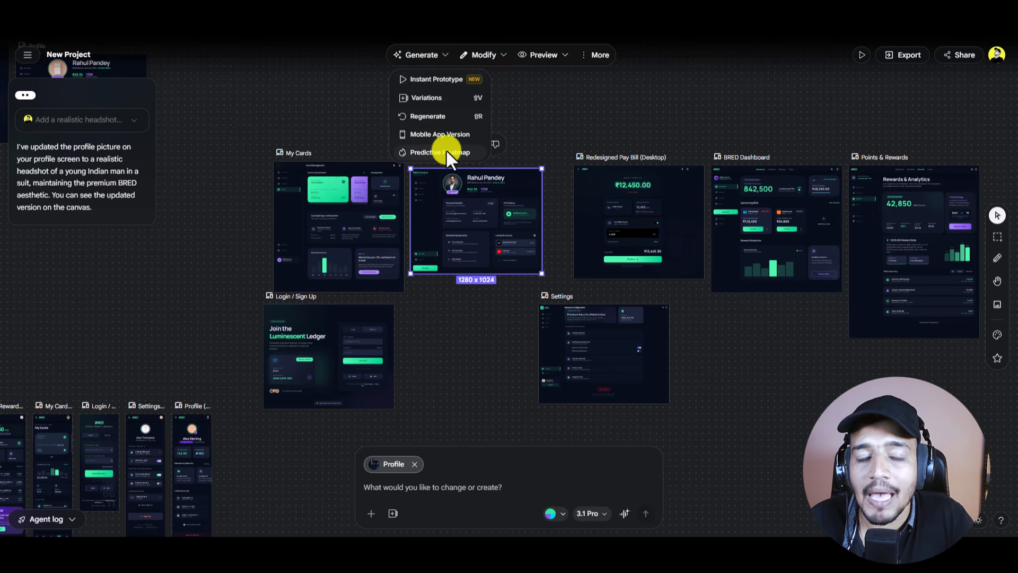
pyautogui.click(480, 345)
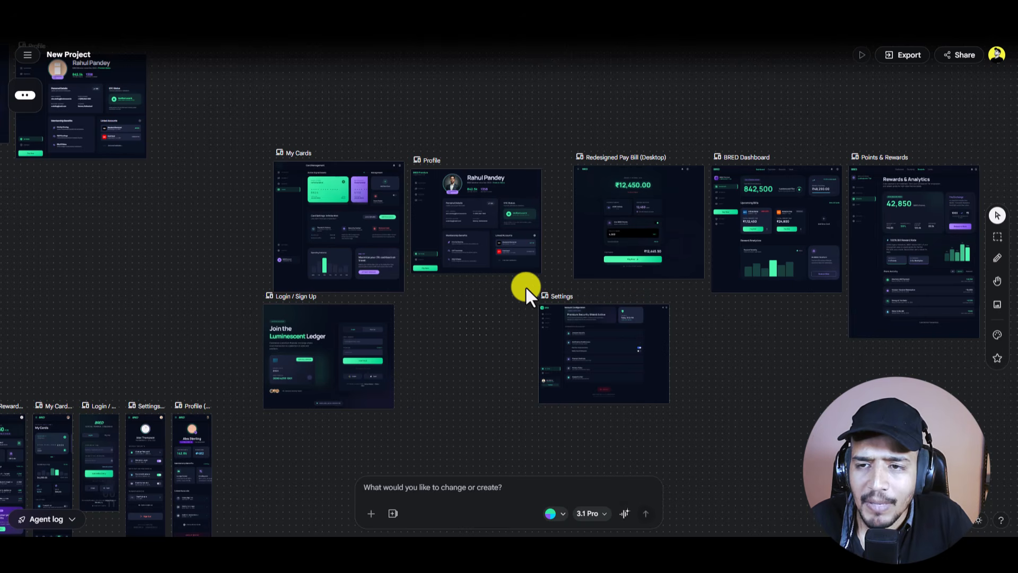
pyautogui.click(488, 221)
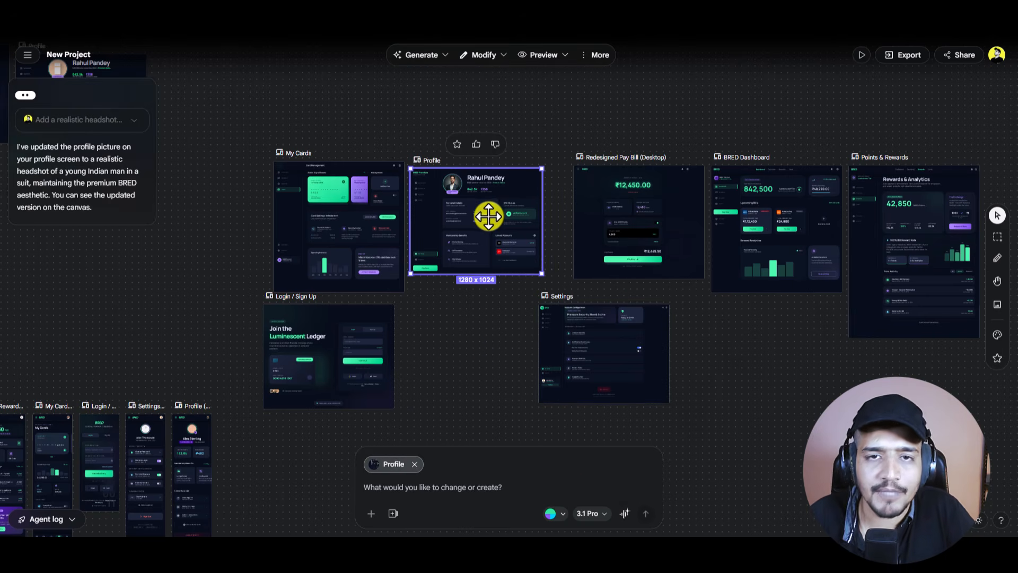
# Step: Reflow the Profile screen to the 390×884 mobile preview size
pyautogui.click(496, 55)
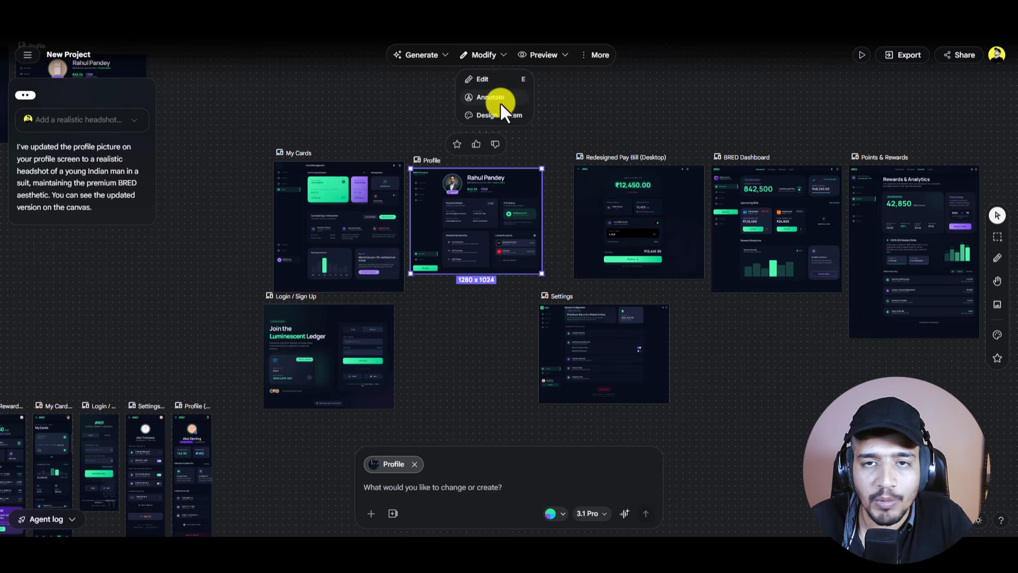
pyautogui.click(563, 56)
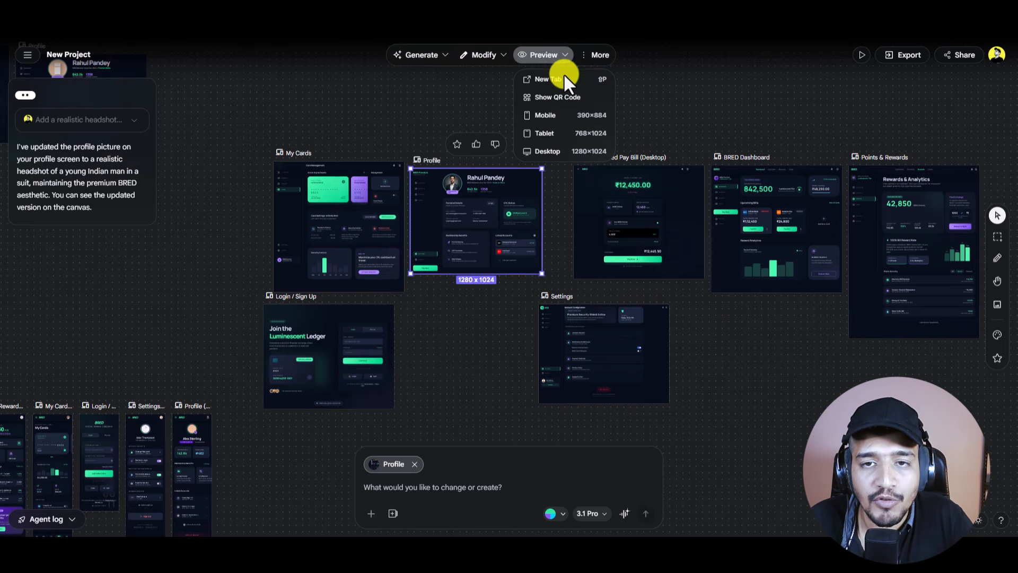
pyautogui.click(554, 112)
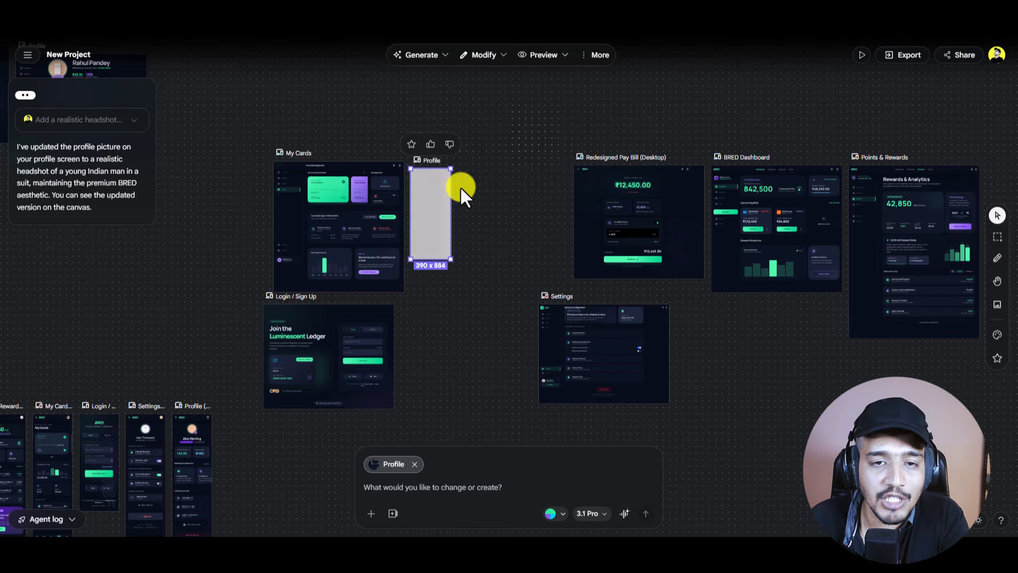
pyautogui.scroll(5, 445, 191)
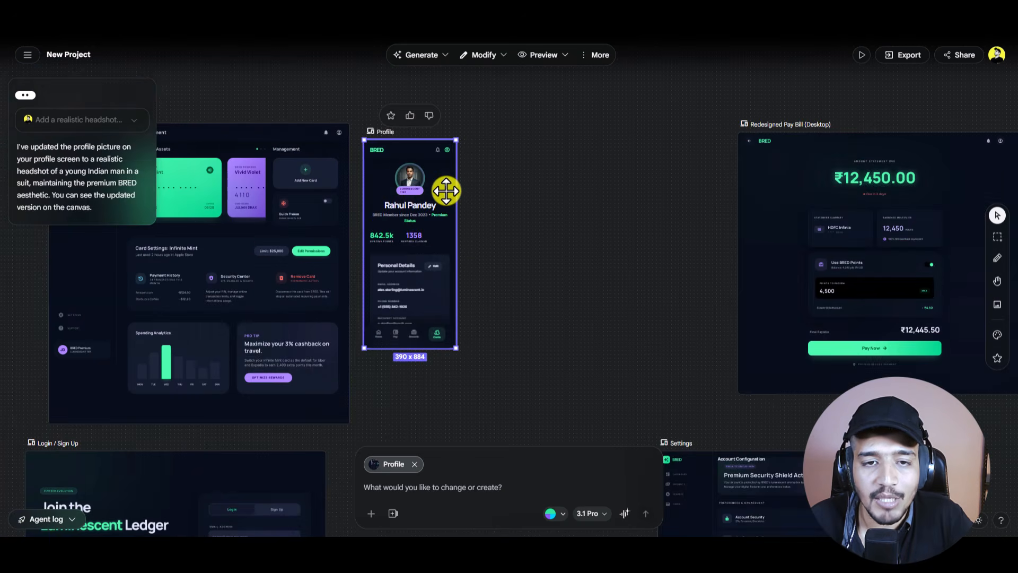
pyautogui.scroll(-3, 445, 191)
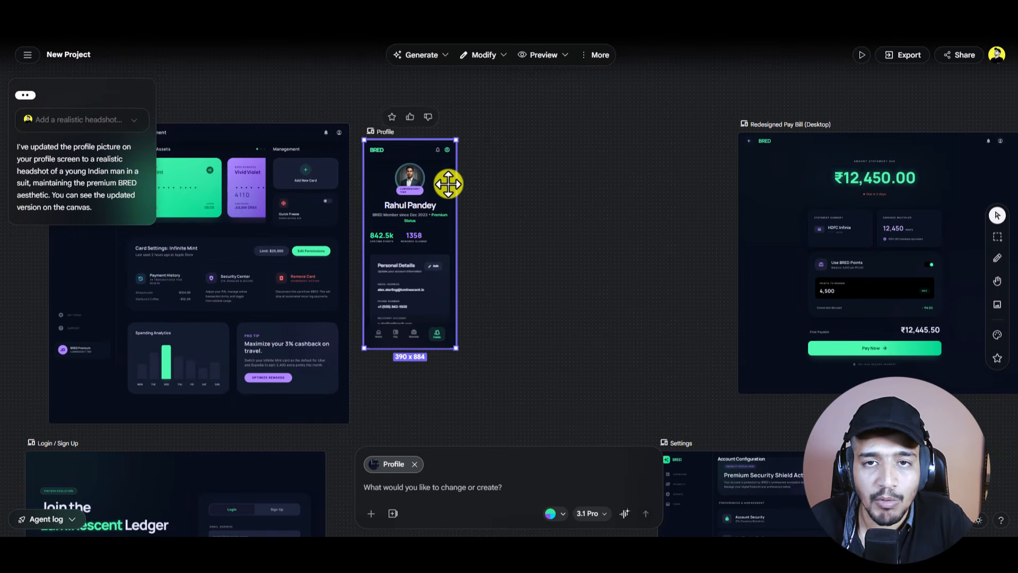
# Step: Return Profile to the 1280×1024 desktop layout and select the My Cards screen
pyautogui.click(558, 56)
pyautogui.click(555, 148)
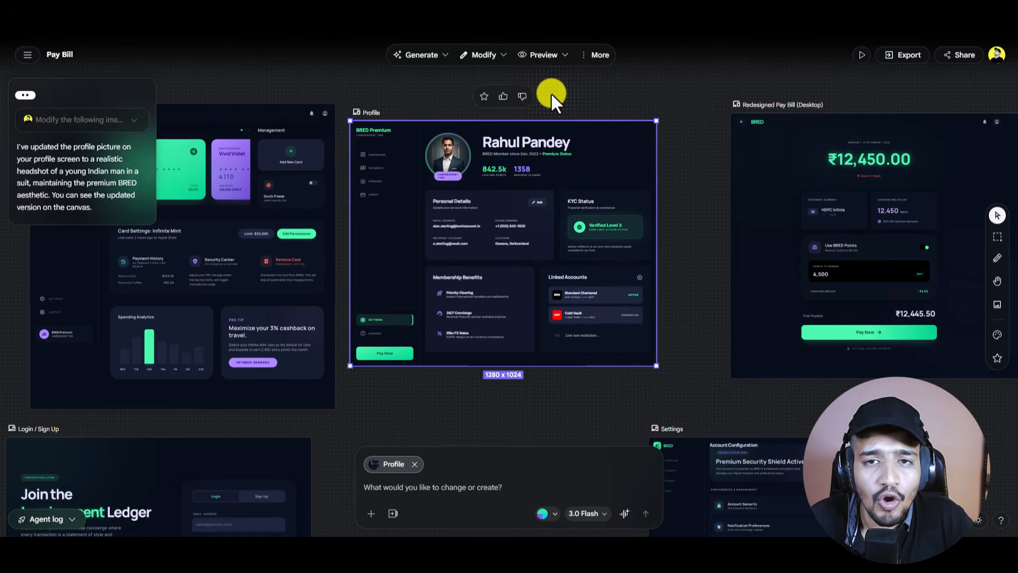
pyautogui.scroll(-5, 551, 92)
pyautogui.scroll(5, 552, 92)
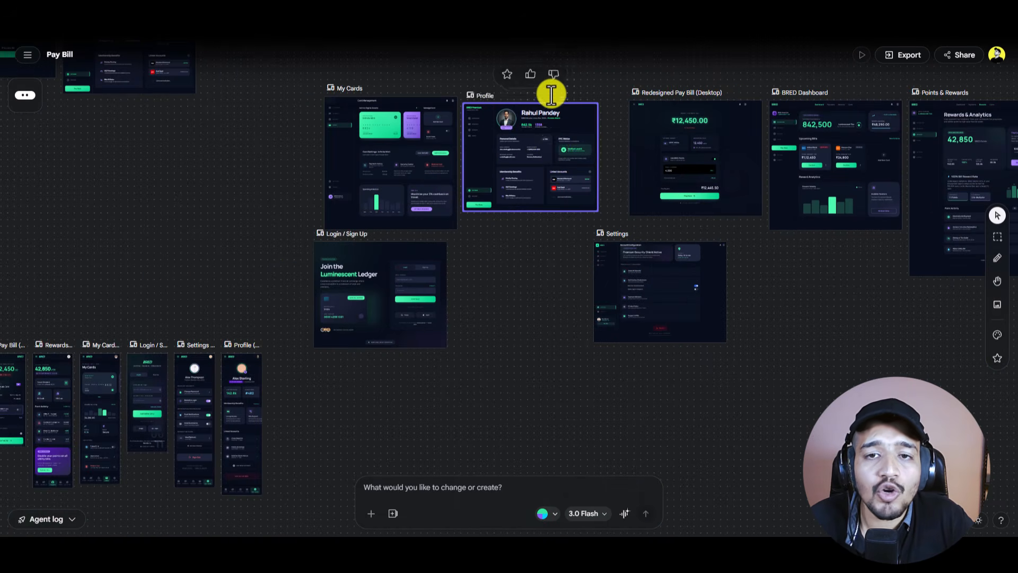
pyautogui.scroll(3, 554, 145)
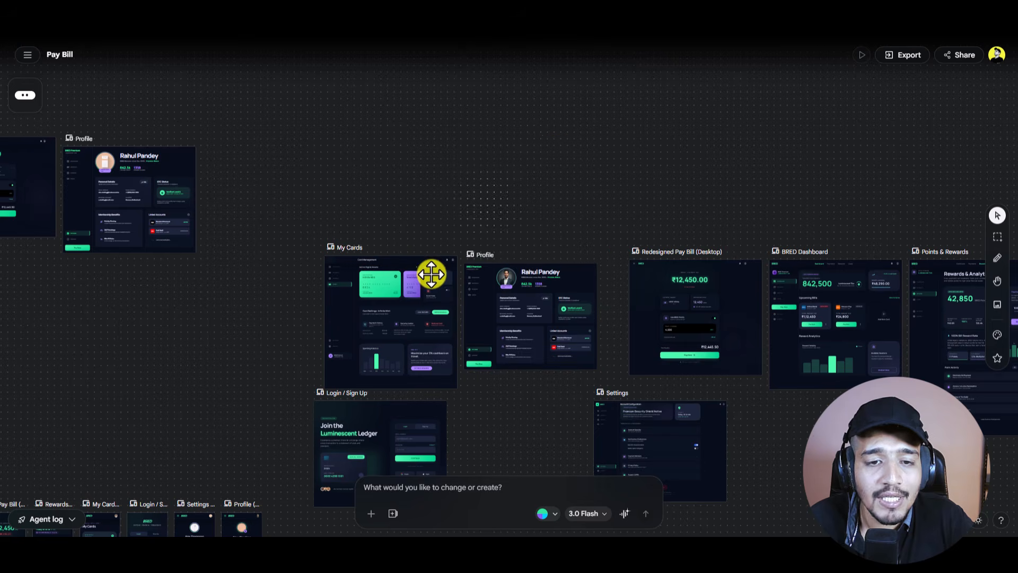
pyautogui.click(402, 305)
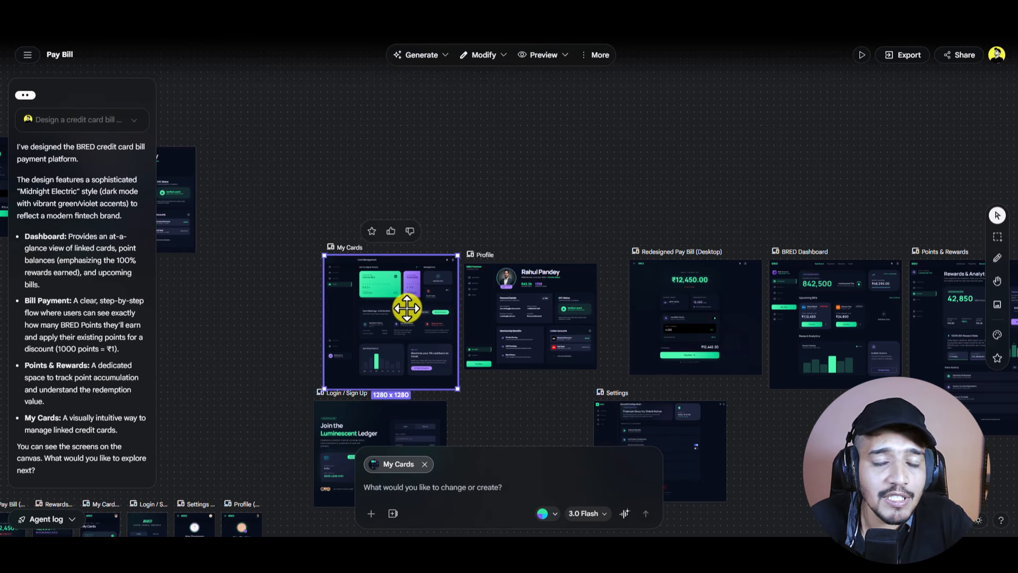
# Step: Copy the My Cards screen's Tailwind HTML from View Code, then close the code view
pyautogui.click(600, 56)
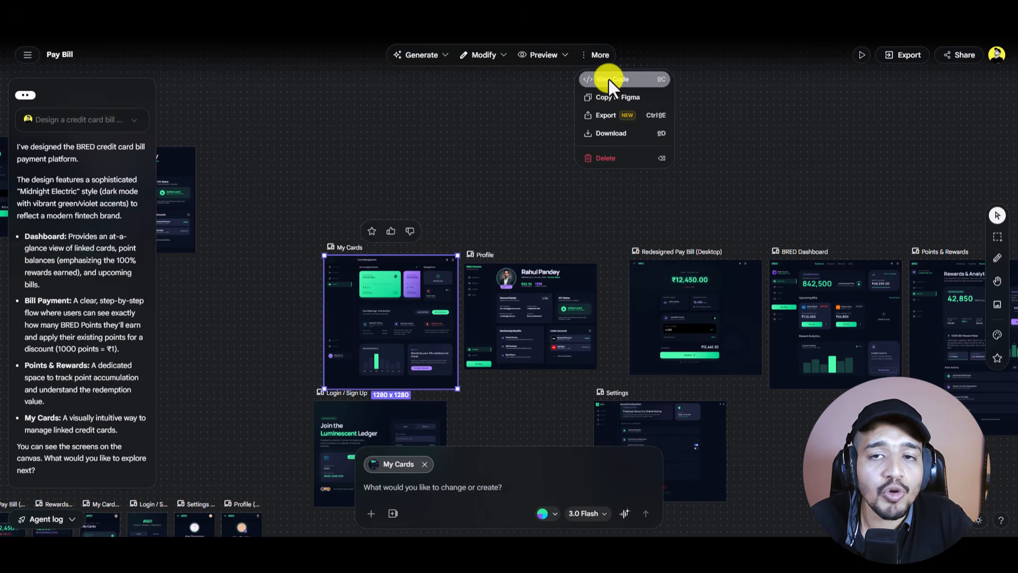
pyautogui.click(608, 79)
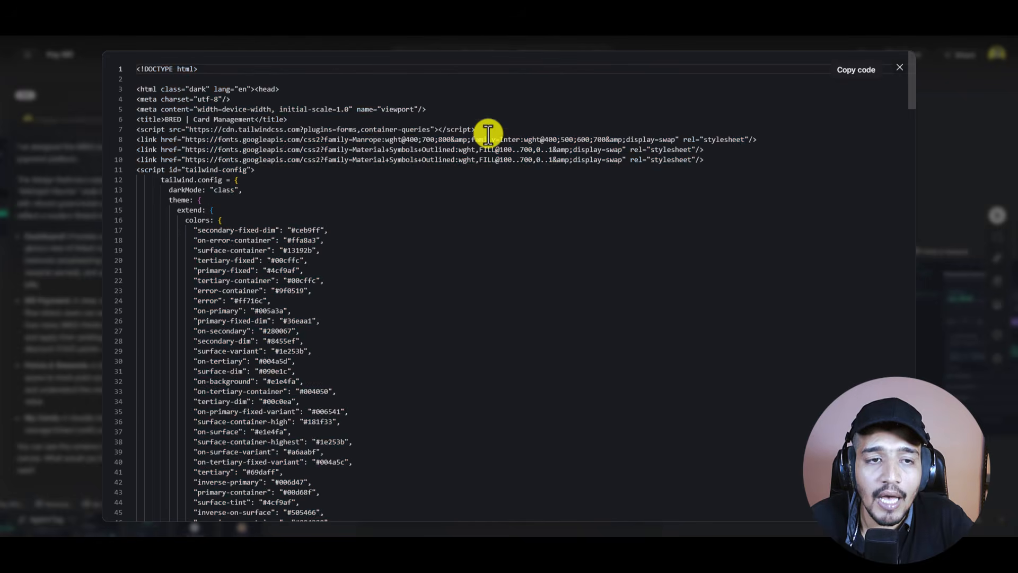
pyautogui.scroll(-4, 334, 215)
pyautogui.scroll(-20, 334, 218)
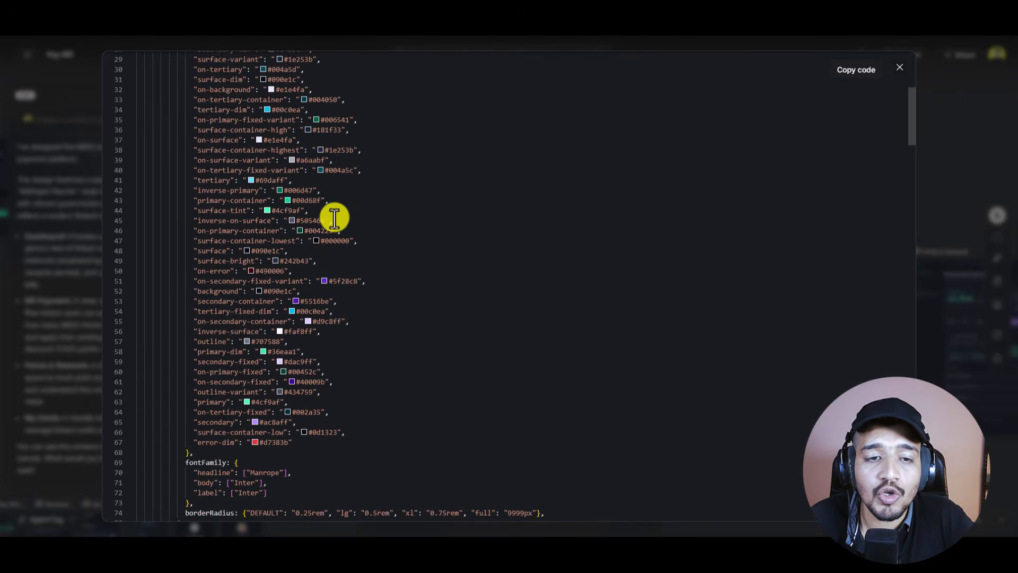
pyautogui.click(850, 72)
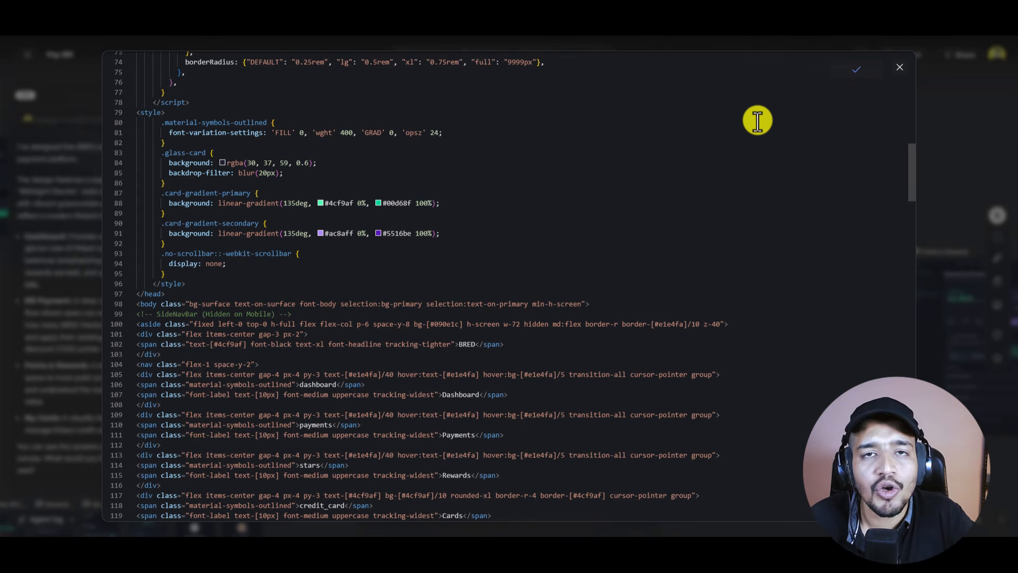
pyautogui.click(901, 68)
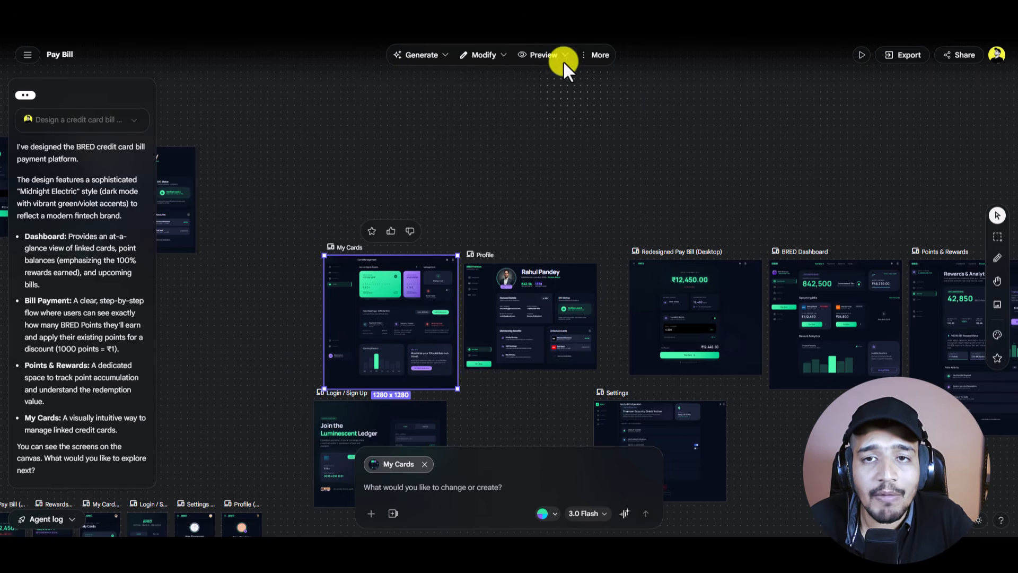
# Step: Show the Export panel with Figma as the format, then marquee-select all desktop screens
pyautogui.click(587, 55)
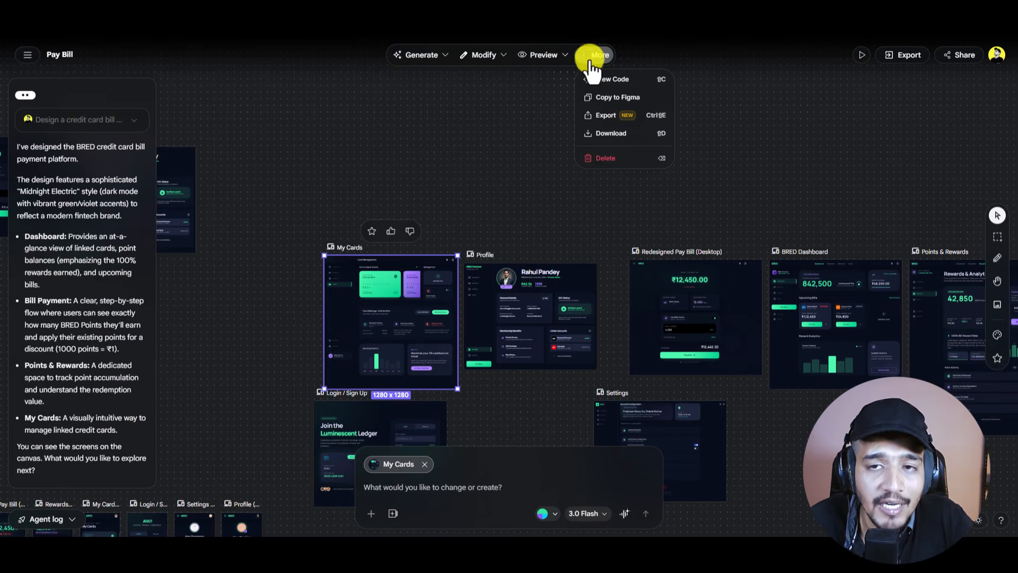
pyautogui.click(605, 98)
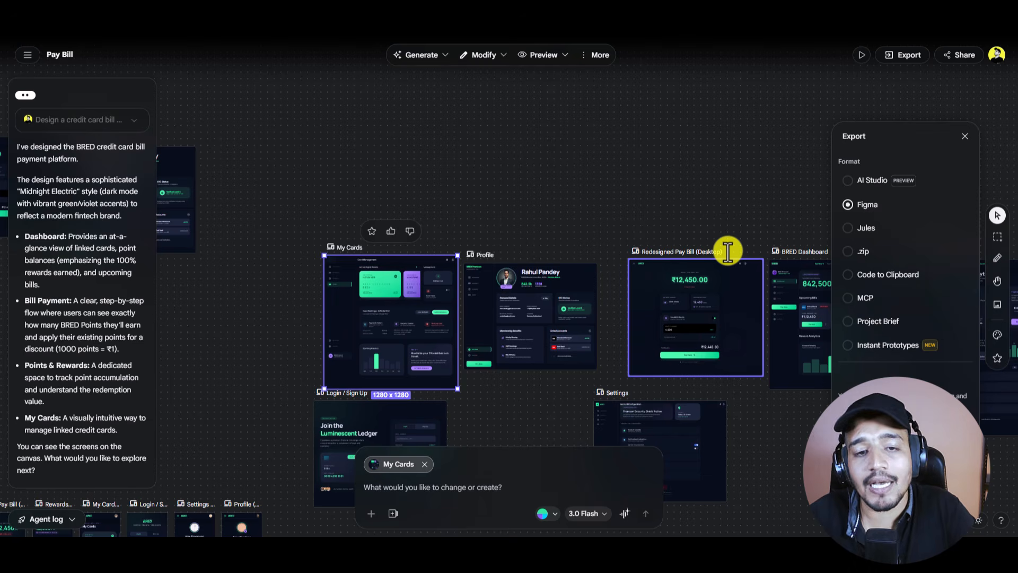
pyautogui.scroll(5, 374, 297)
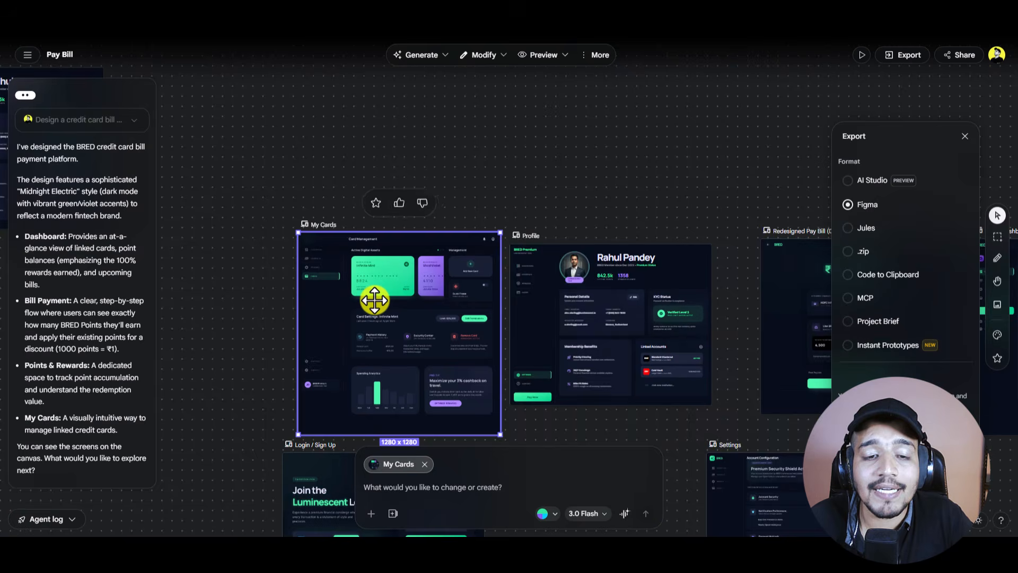
pyautogui.scroll(3, 375, 300)
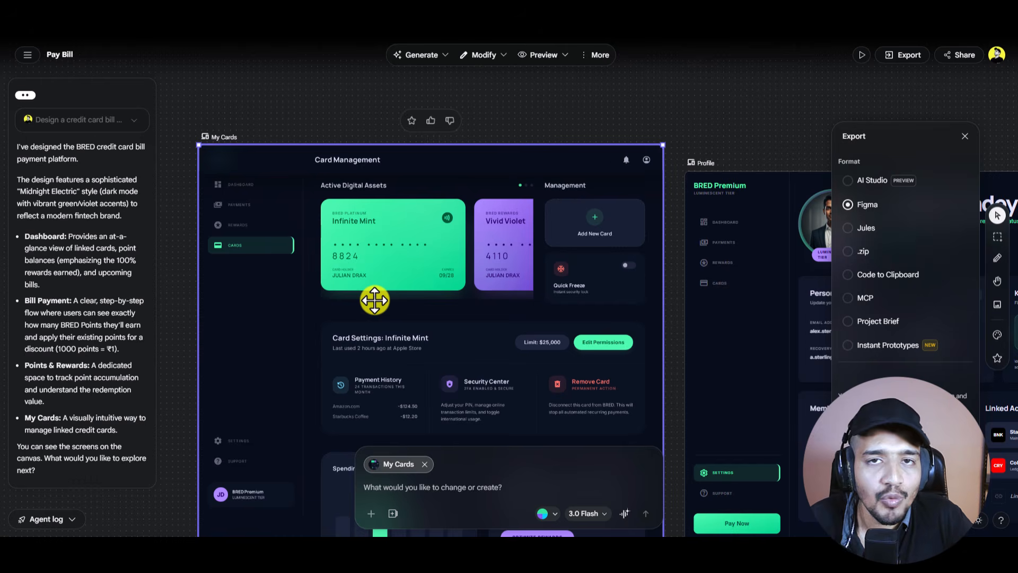
pyautogui.scroll(-5, 483, 246)
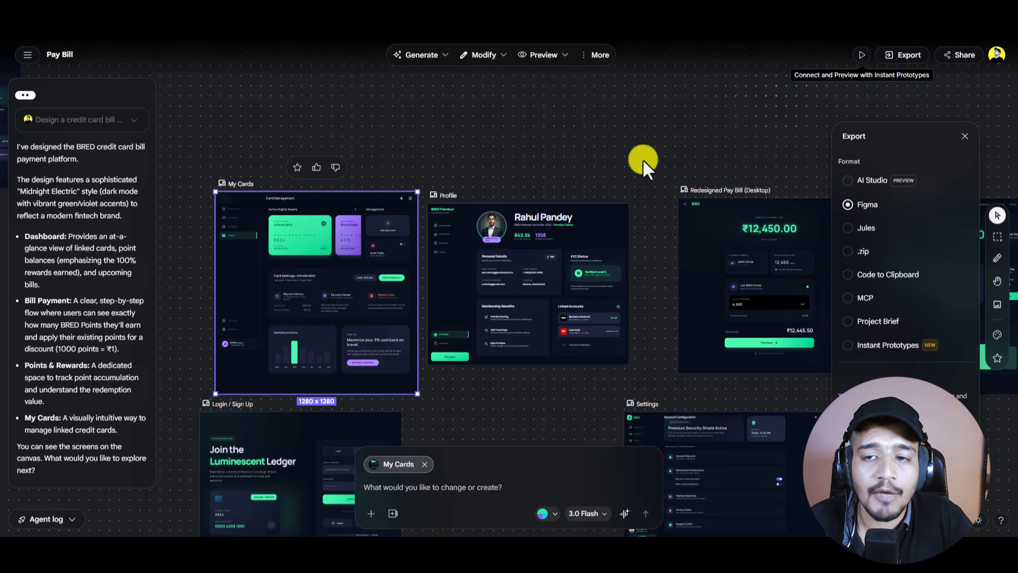
pyautogui.scroll(-3, 588, 187)
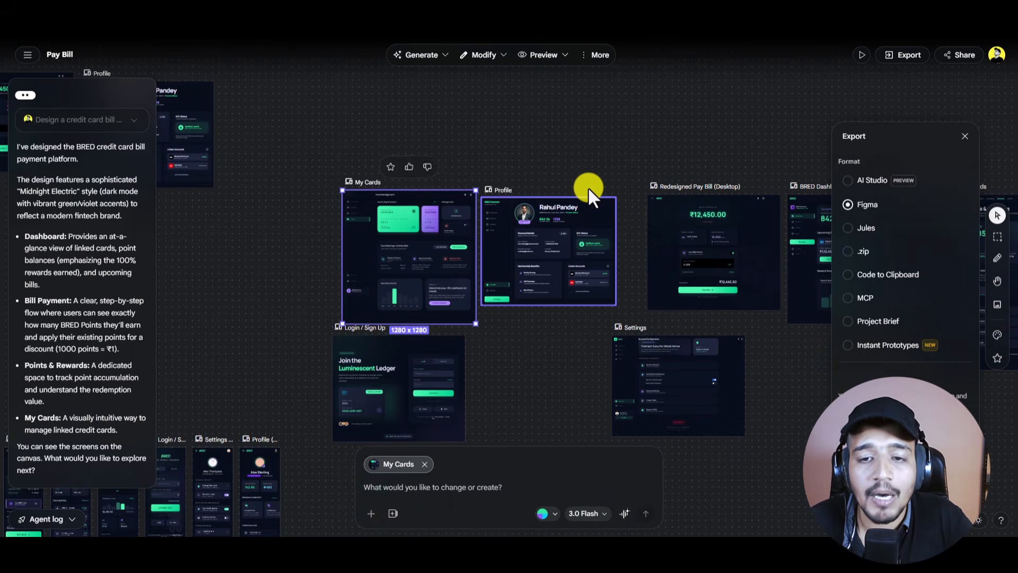
pyautogui.hscroll(3, 588, 187)
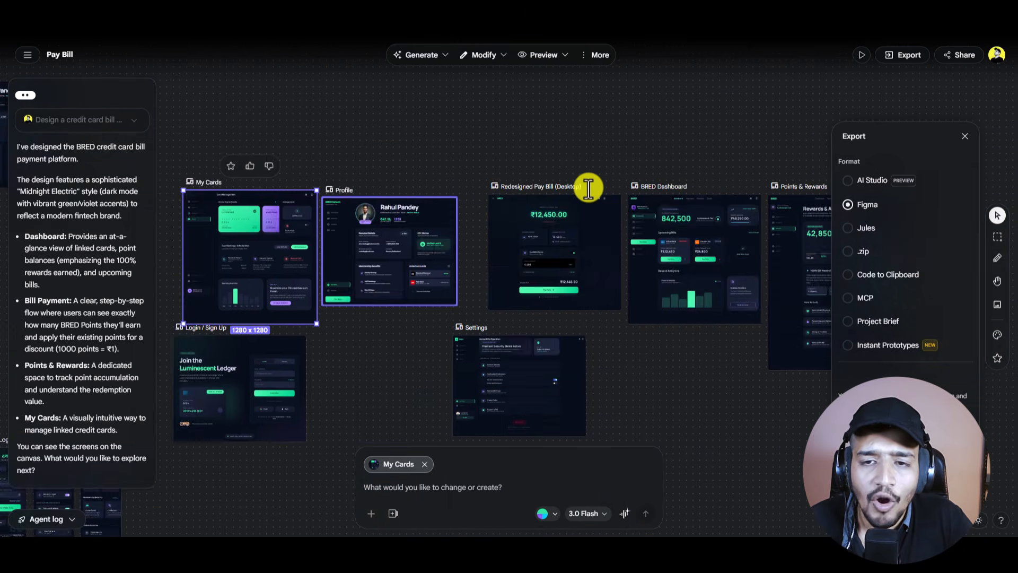
pyautogui.scroll(-3, 588, 187)
pyautogui.scroll(3, 588, 188)
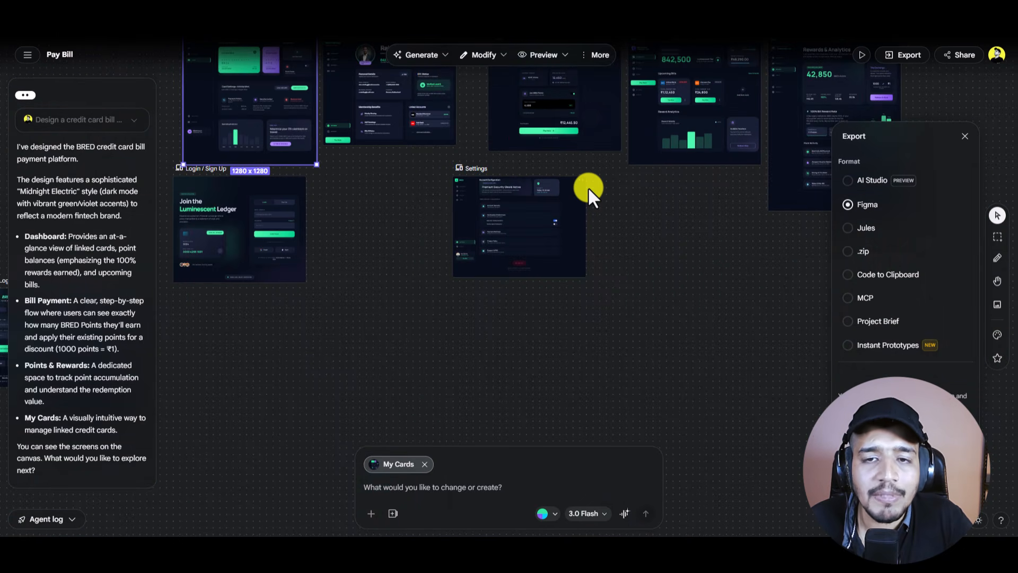
pyautogui.scroll(-3, 588, 187)
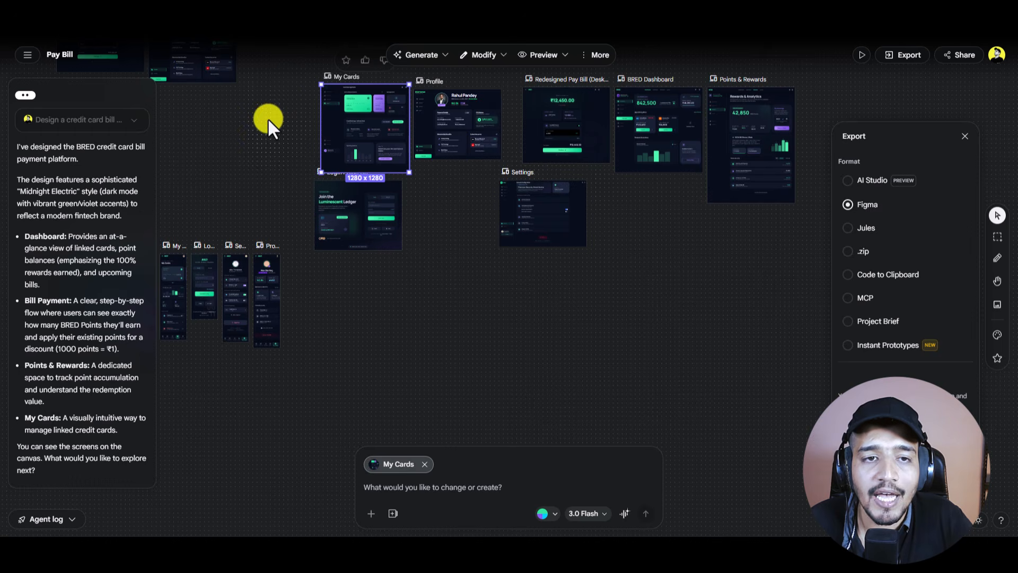
pyautogui.click(276, 96)
pyautogui.moveTo(275, 96); pyautogui.dragTo(762, 234)
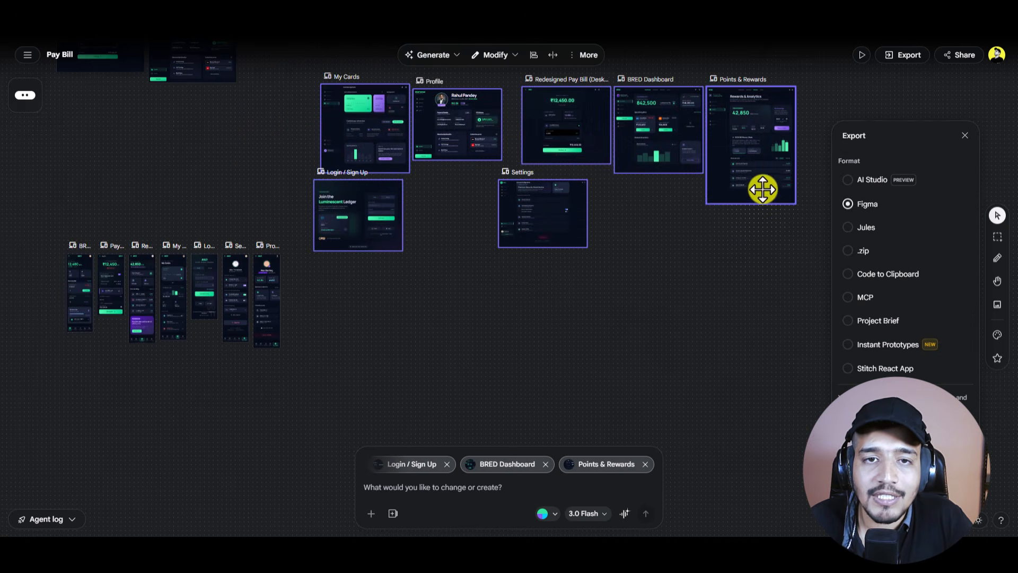
# Step: Connect the selected desktop screens into a prototype opening on Login / Sign Up, closing the Export panel
pyautogui.click(864, 53)
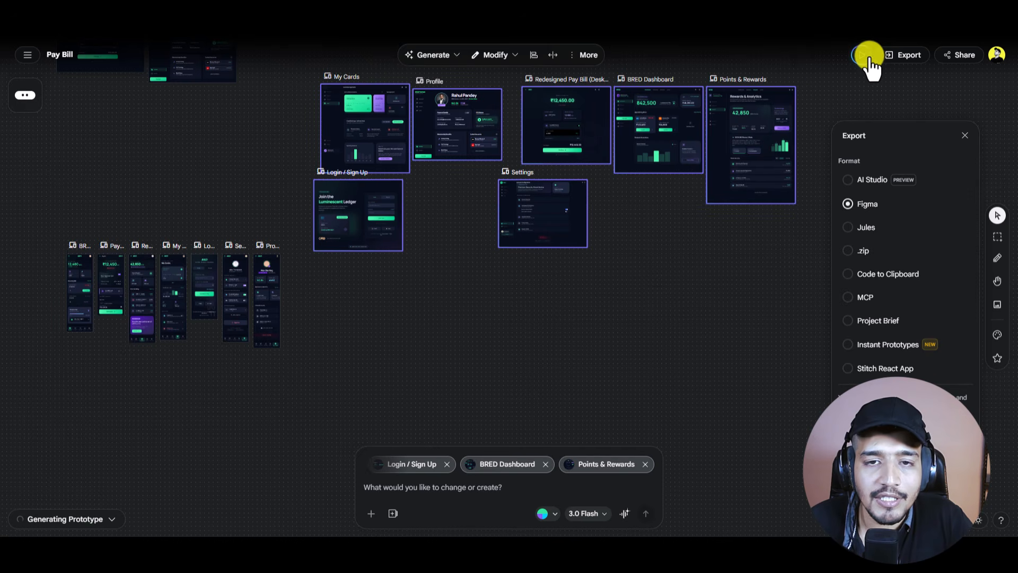
pyautogui.click(968, 139)
pyautogui.hscroll(5, 870, 119)
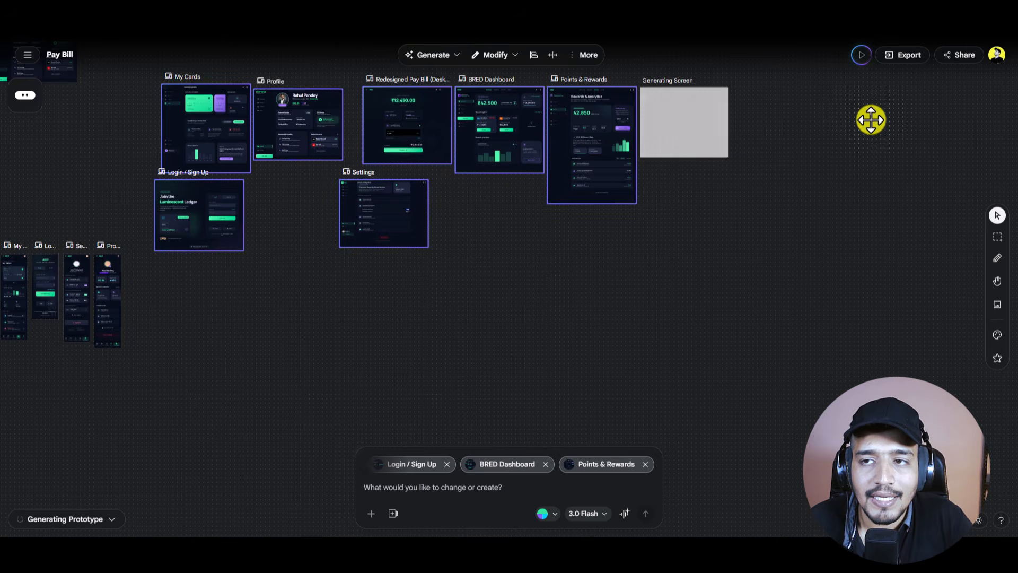
pyautogui.scroll(3, 725, 122)
pyautogui.scroll(3, 705, 114)
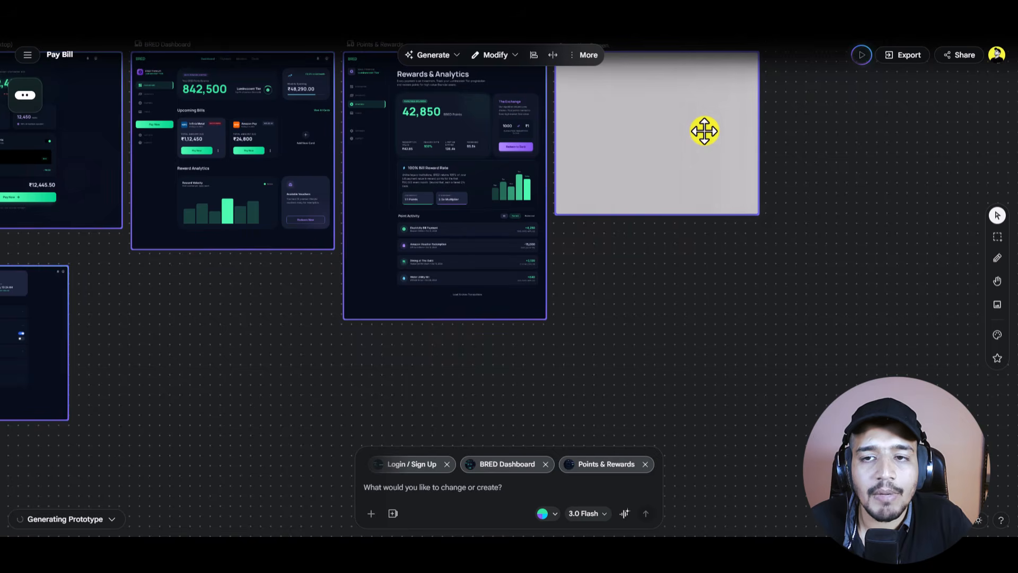
pyautogui.scroll(3, 704, 131)
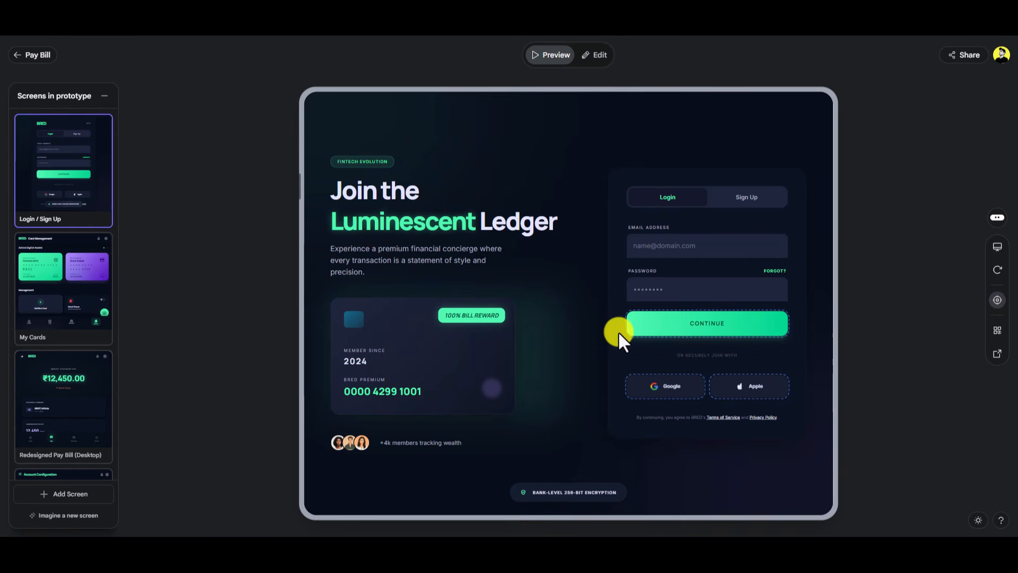
# Step: Click through the prototype from login to Dashboard, Settings, Pay Bill and back to Dashboard
pyautogui.click(710, 333)
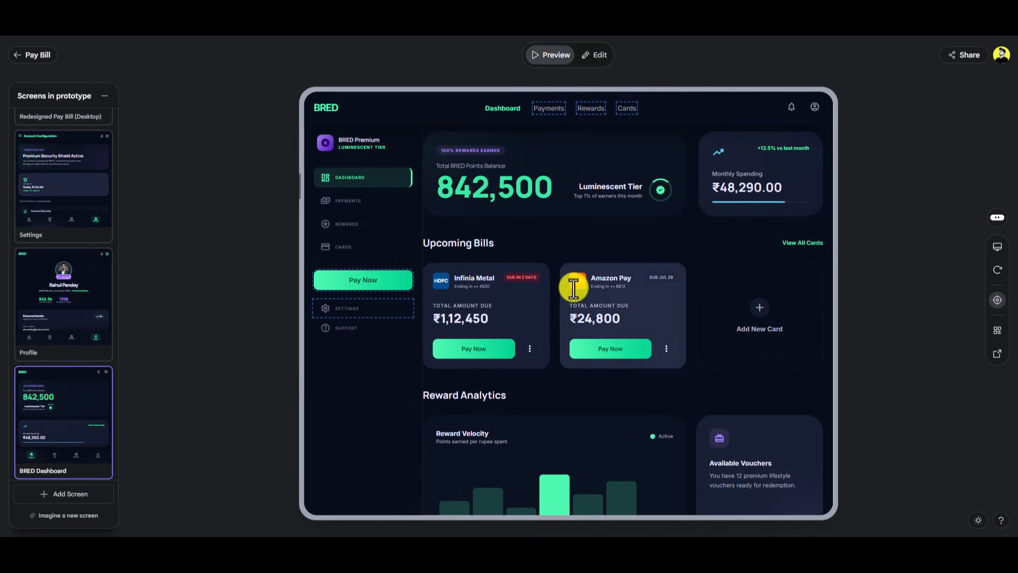
pyautogui.click(364, 314)
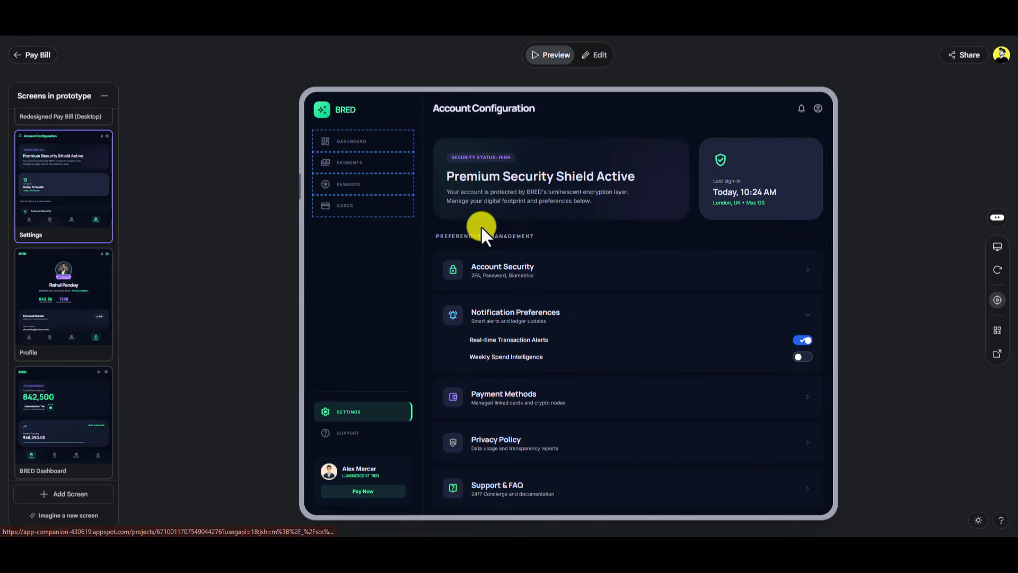
pyautogui.click(352, 165)
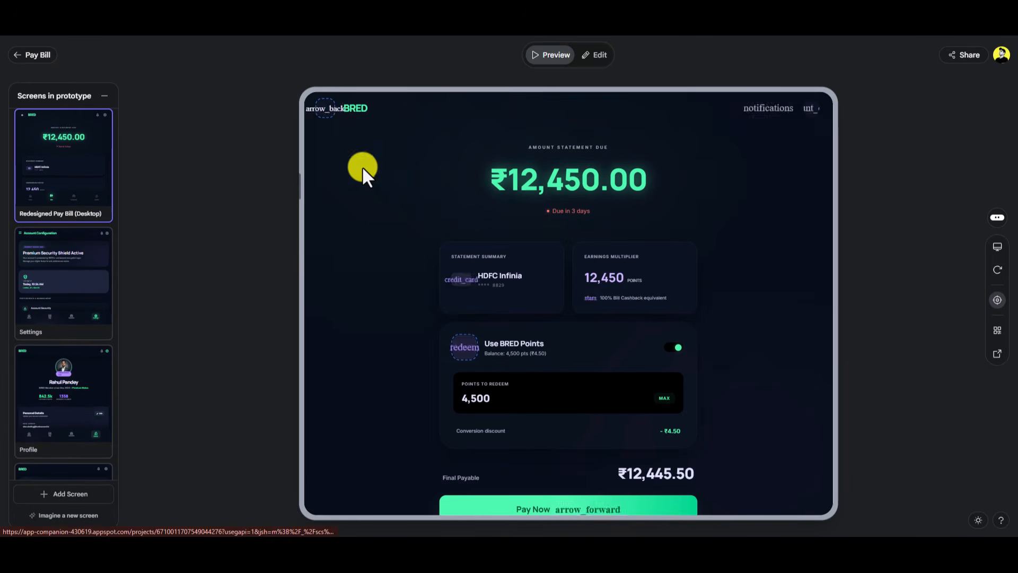
pyautogui.click(325, 107)
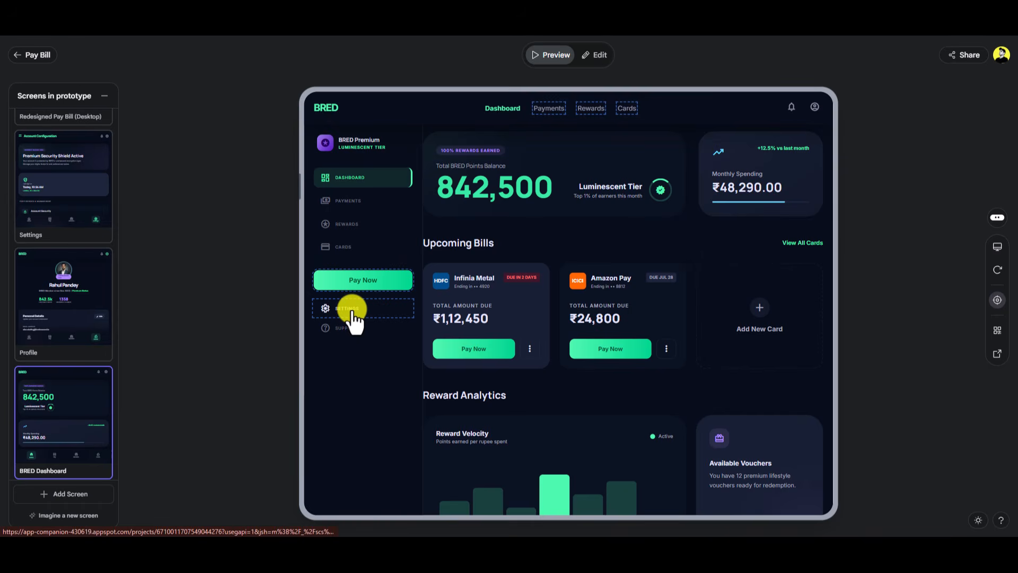
# Step: Open Rewards & Analytics via Settings, then dismiss the add-screen menu
pyautogui.click(353, 308)
pyautogui.click(370, 184)
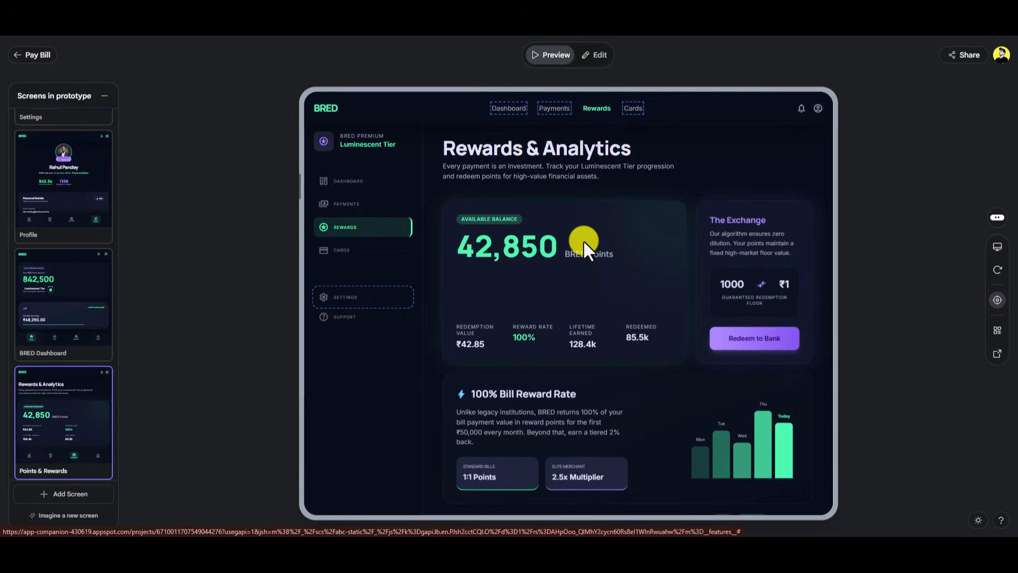
pyautogui.scroll(7, 82, 193)
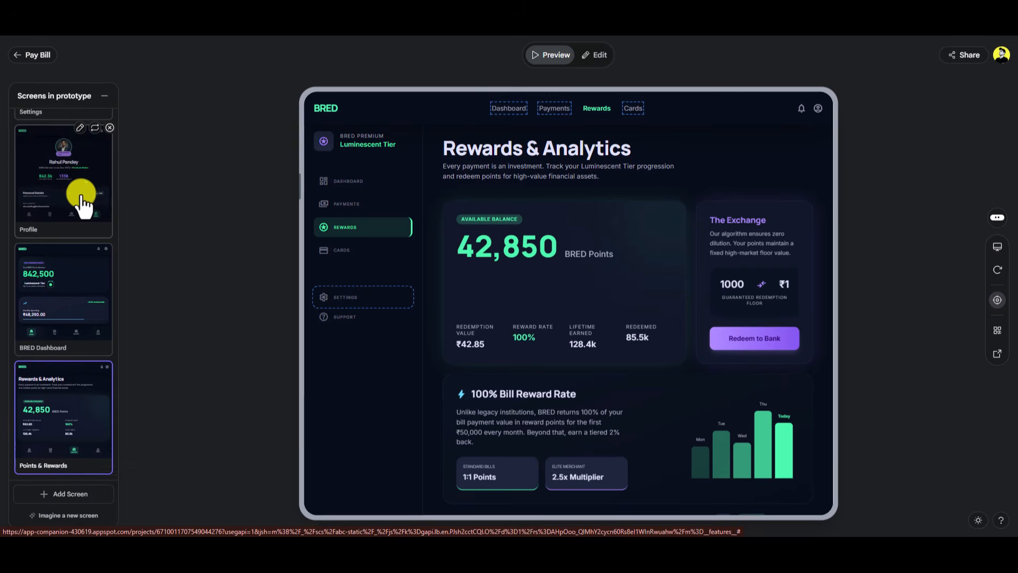
pyautogui.scroll(-7, 67, 265)
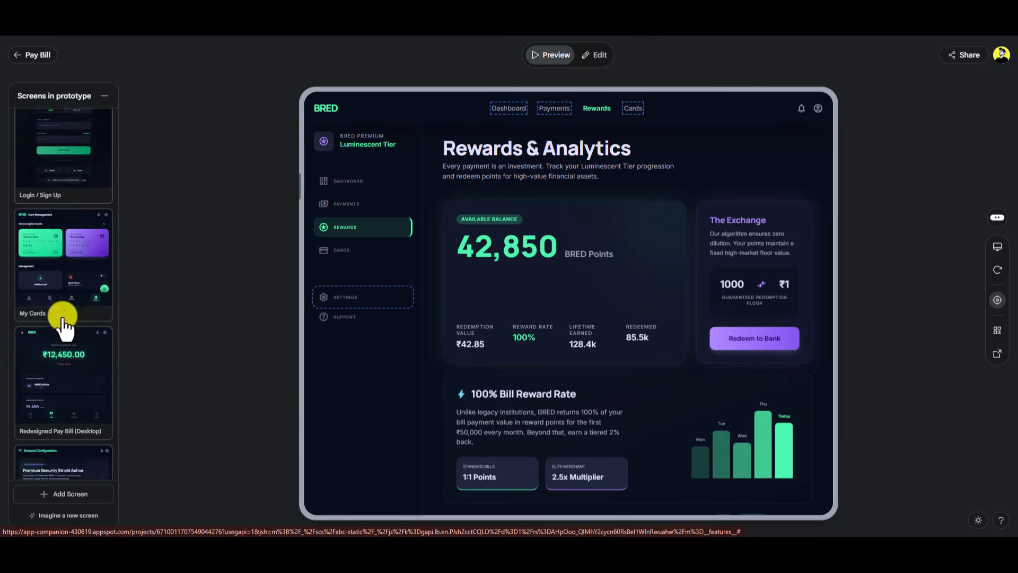
pyautogui.click(69, 493)
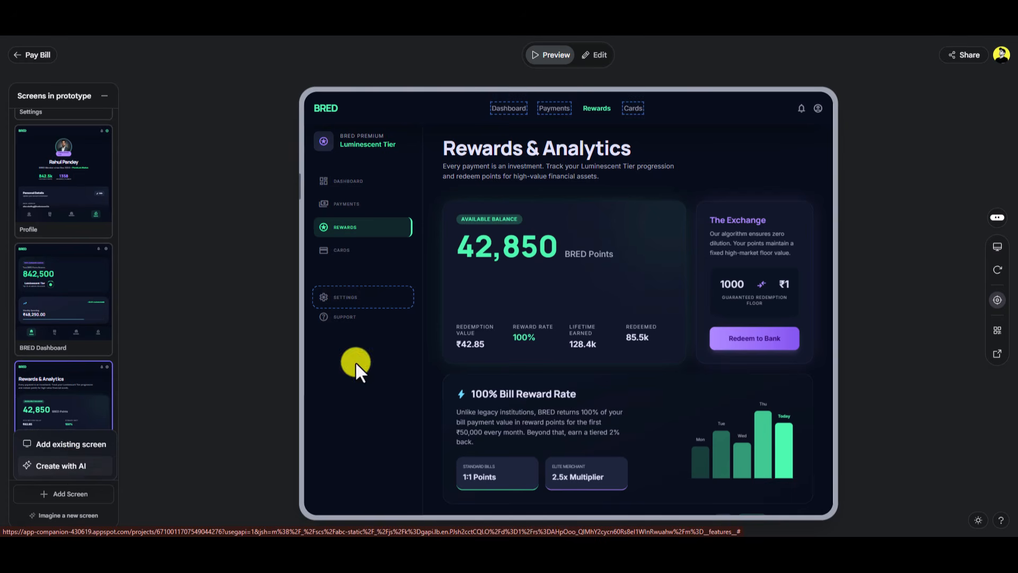
pyautogui.click(673, 167)
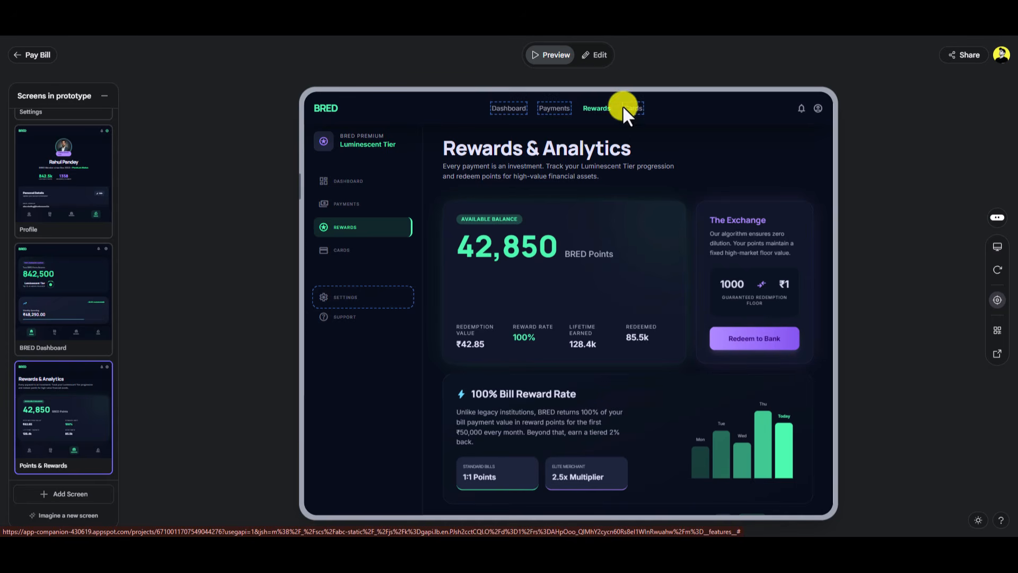
# Step: Link the Redeem to Bank button to an AI-imagined screen with 42,850 points and Confirm Redemption
pyautogui.click(588, 56)
pyautogui.click(781, 340)
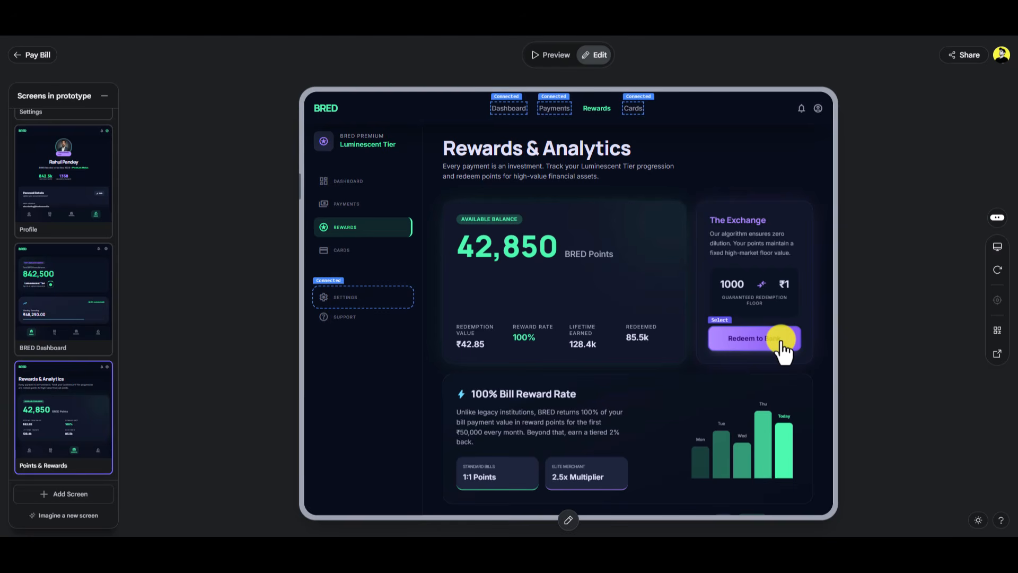
pyautogui.click(781, 339)
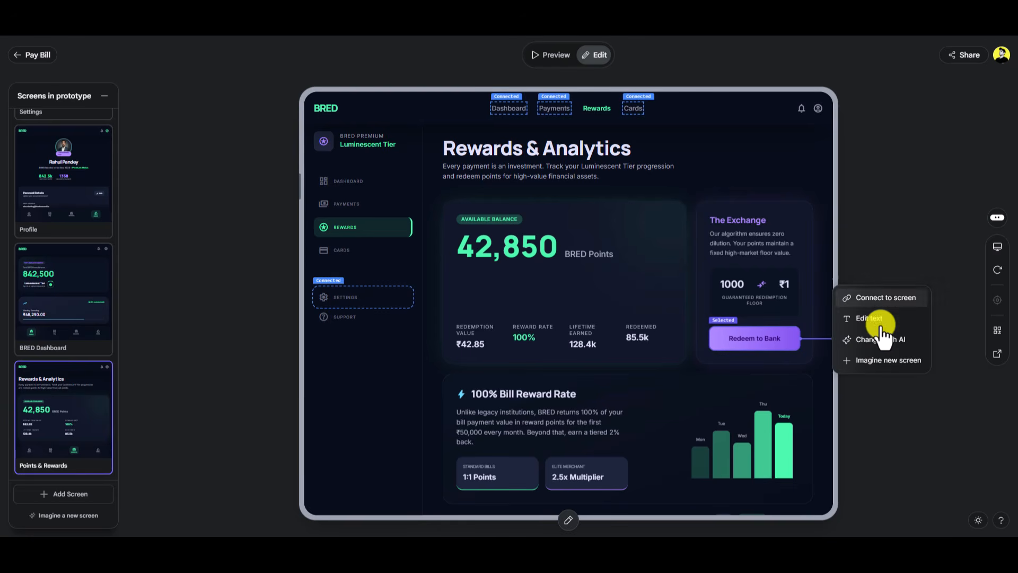
pyautogui.click(887, 360)
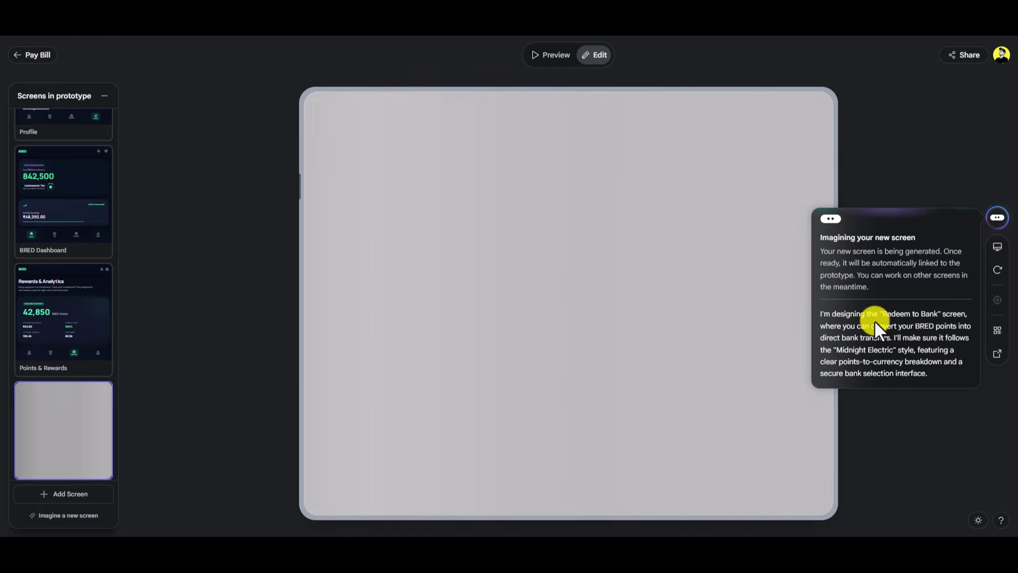
pyautogui.moveTo(887, 316); pyautogui.dragTo(934, 318)
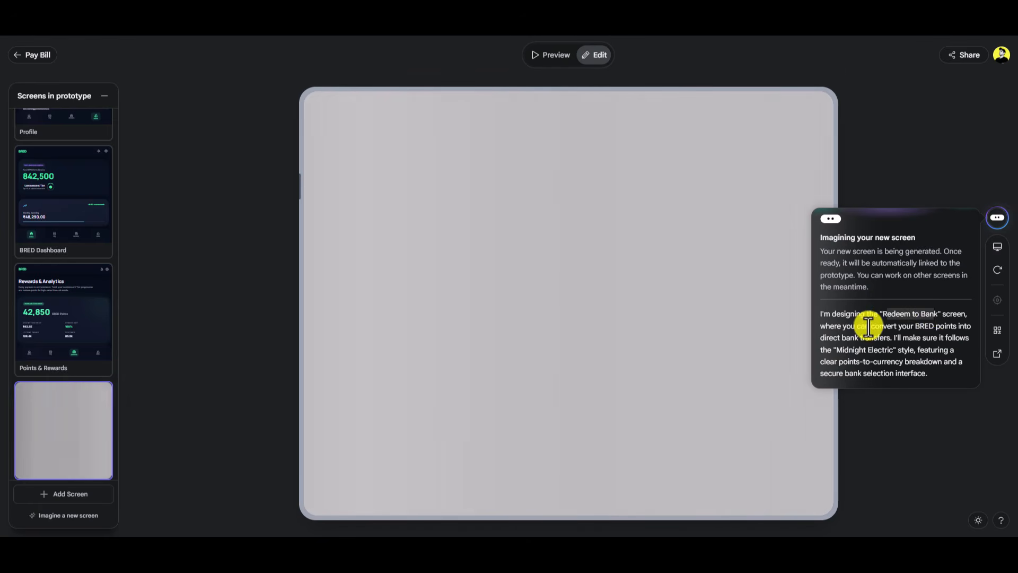
pyautogui.moveTo(869, 327); pyautogui.dragTo(892, 337)
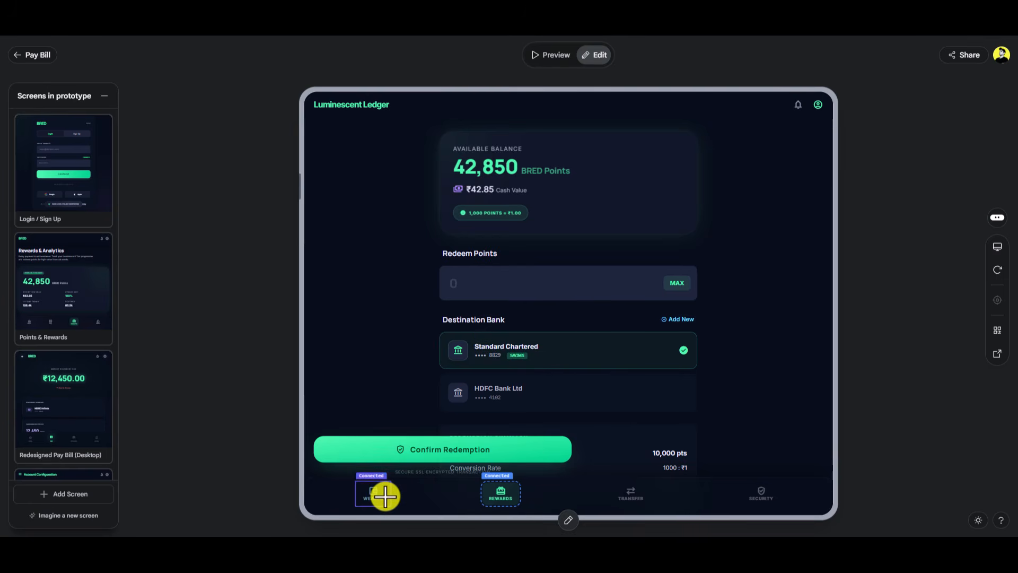
# Step: Preview Rewards & Analytics in phone and tablet layouts, then open the prototype full-page in a new tab
pyautogui.click(552, 56)
pyautogui.click(501, 496)
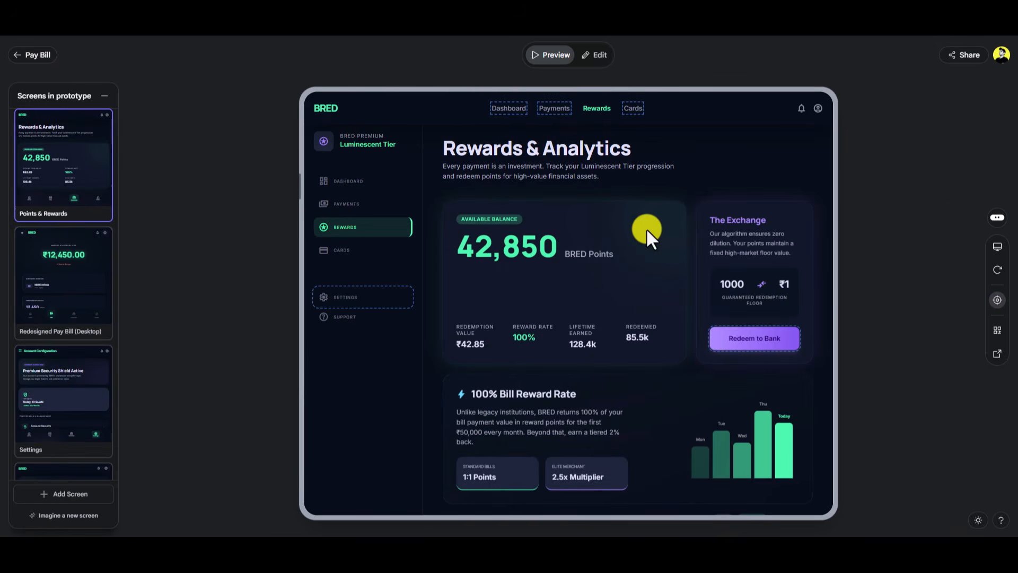
pyautogui.click(997, 247)
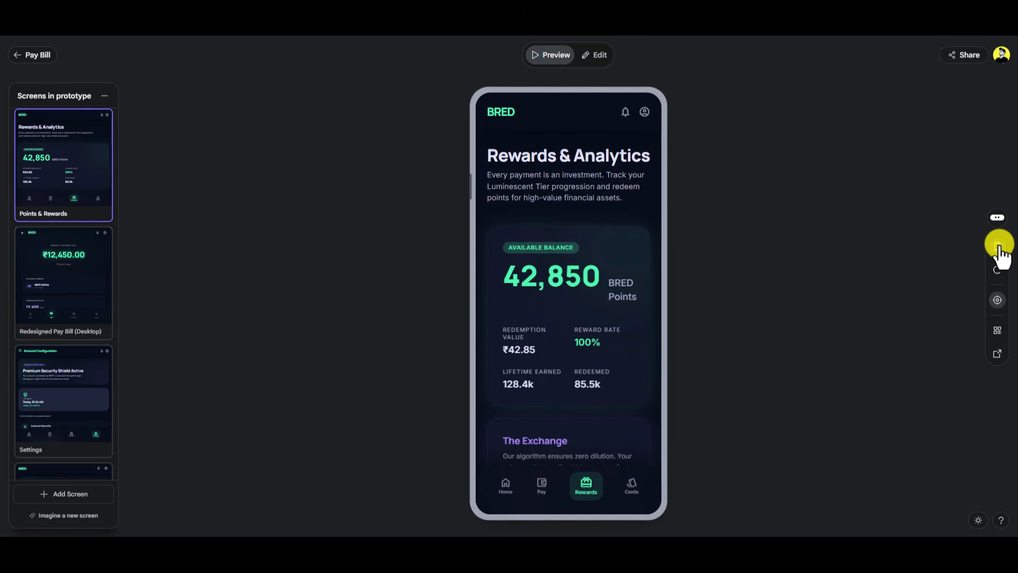
pyautogui.scroll(-8, 505, 300)
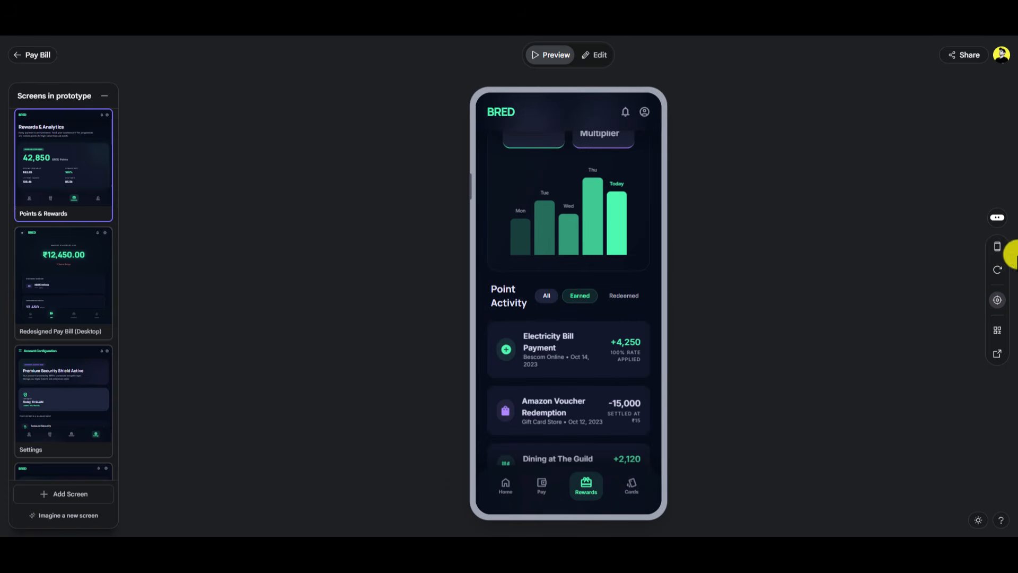
pyautogui.click(998, 249)
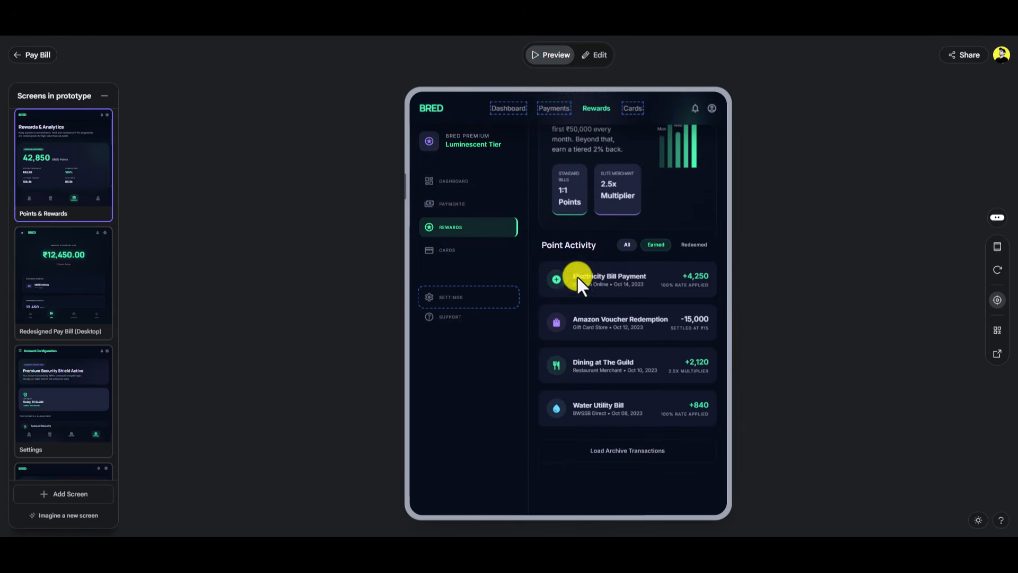
pyautogui.click(999, 334)
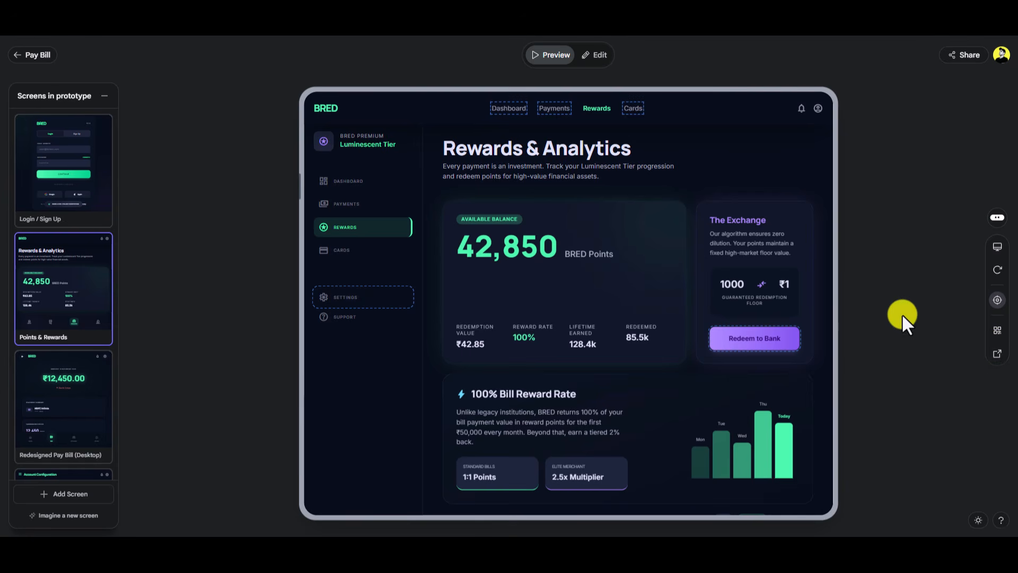
pyautogui.click(997, 353)
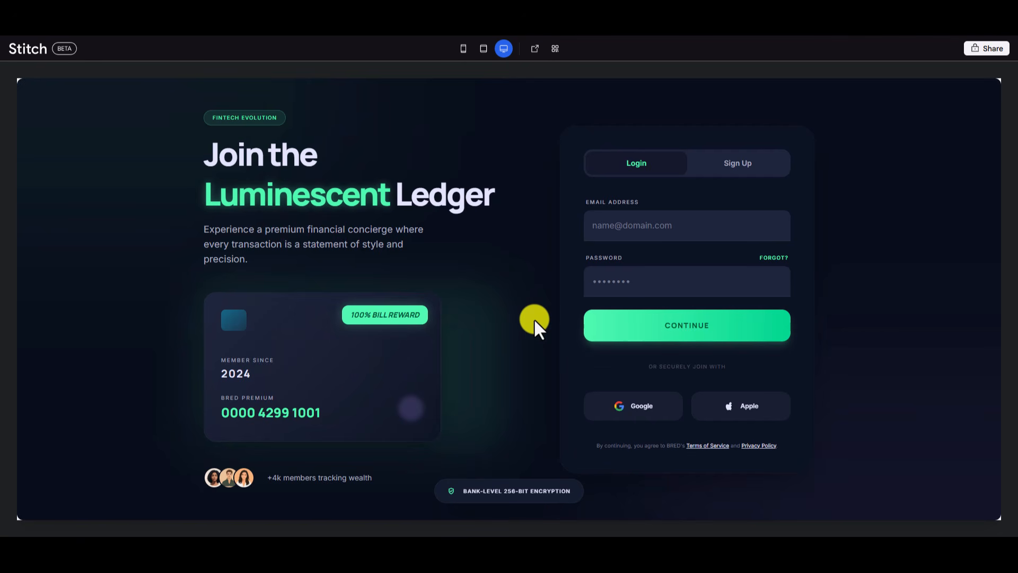
# Step: Log in, open the bill payment page, return to the dashboard, then view Rewards & Analytics
pyautogui.click(671, 321)
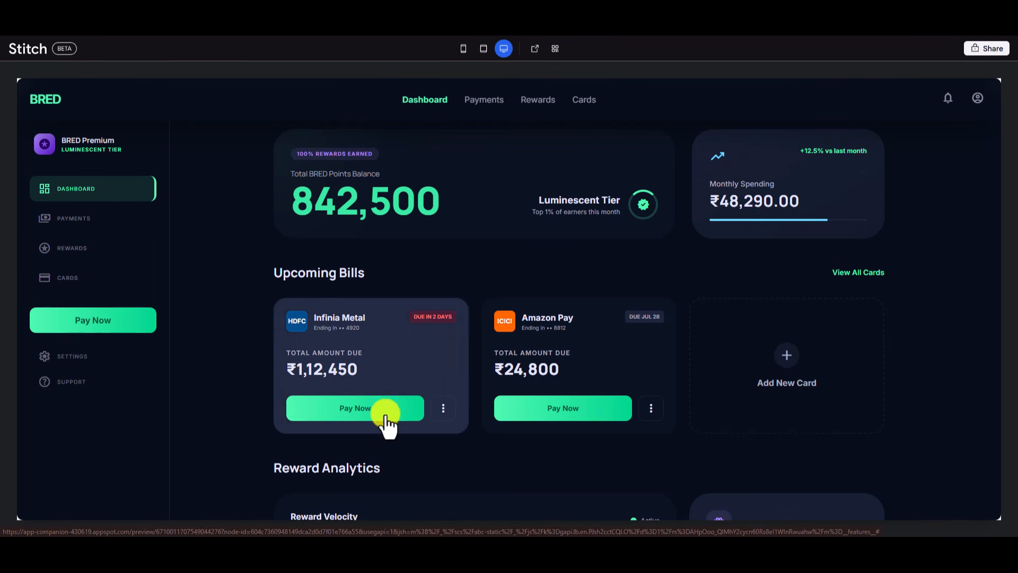
pyautogui.click(487, 104)
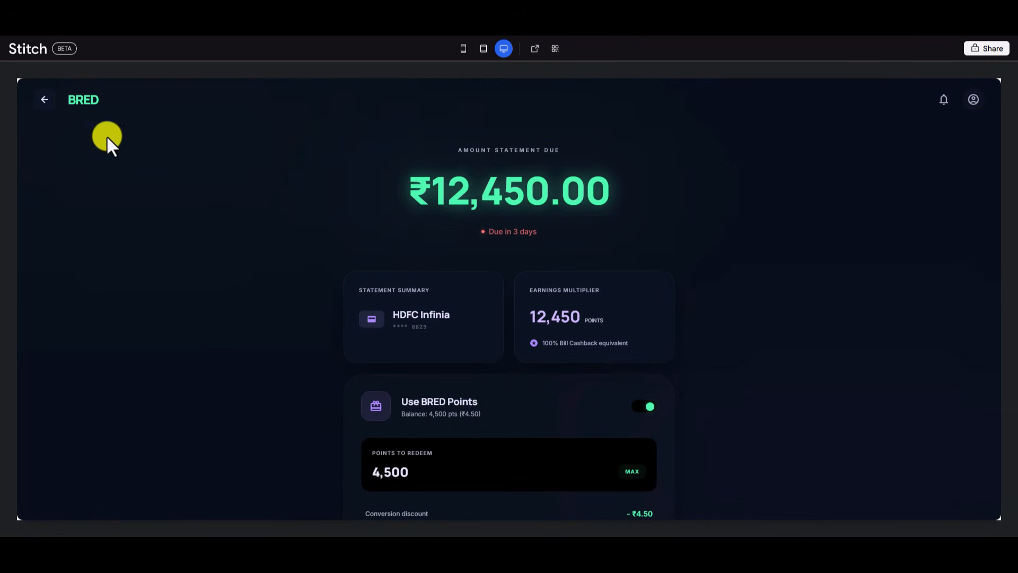
pyautogui.click(44, 99)
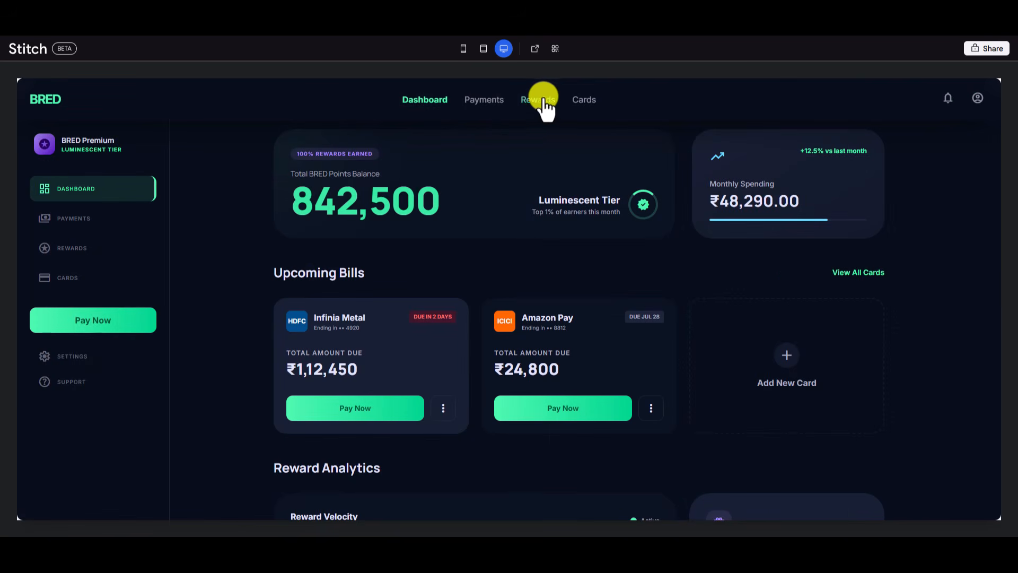
pyautogui.click(545, 103)
pyautogui.scroll(-10, 463, 307)
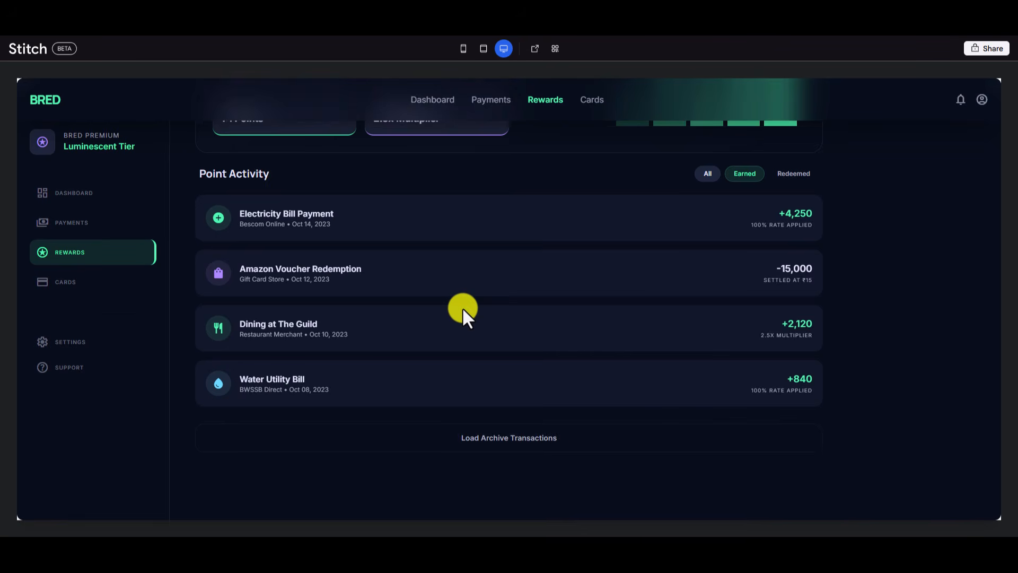
pyautogui.scroll(10, 463, 307)
# Step: Browse the Card Management page, then go back to the dashboard
pyautogui.click(581, 101)
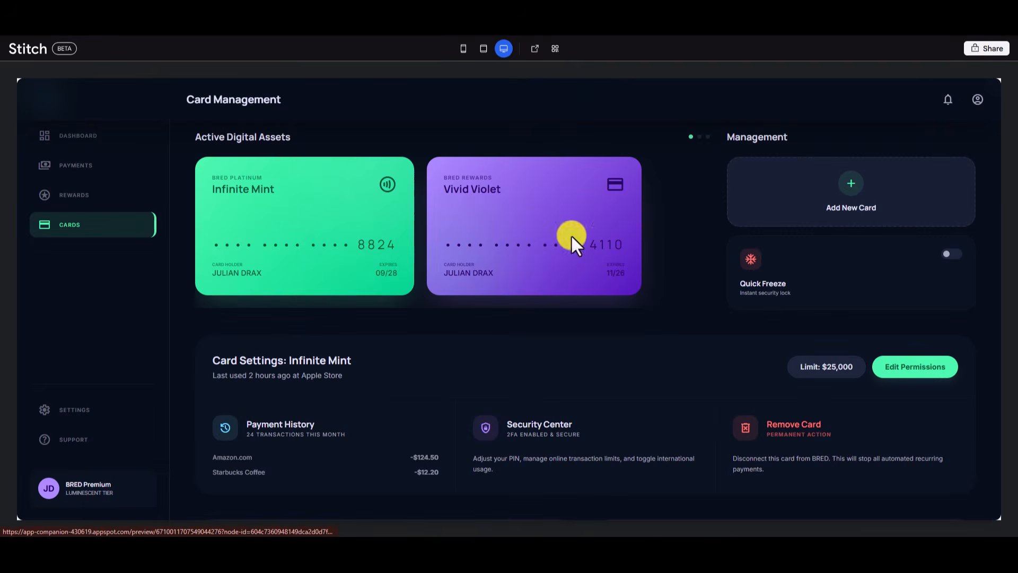
pyautogui.scroll(-3, 570, 267)
pyautogui.scroll(-2, 570, 268)
pyautogui.scroll(5, 570, 267)
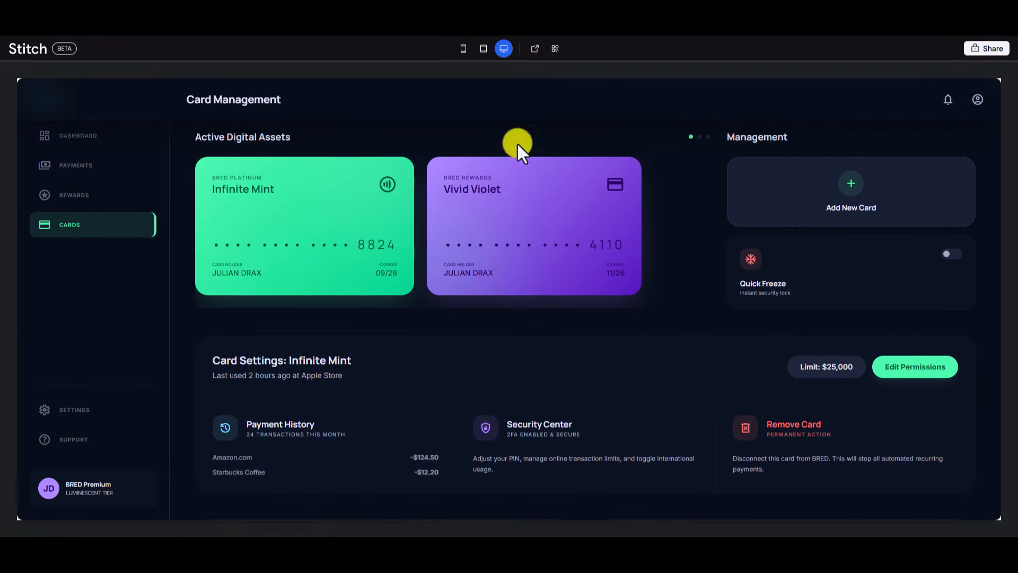
pyautogui.click(101, 137)
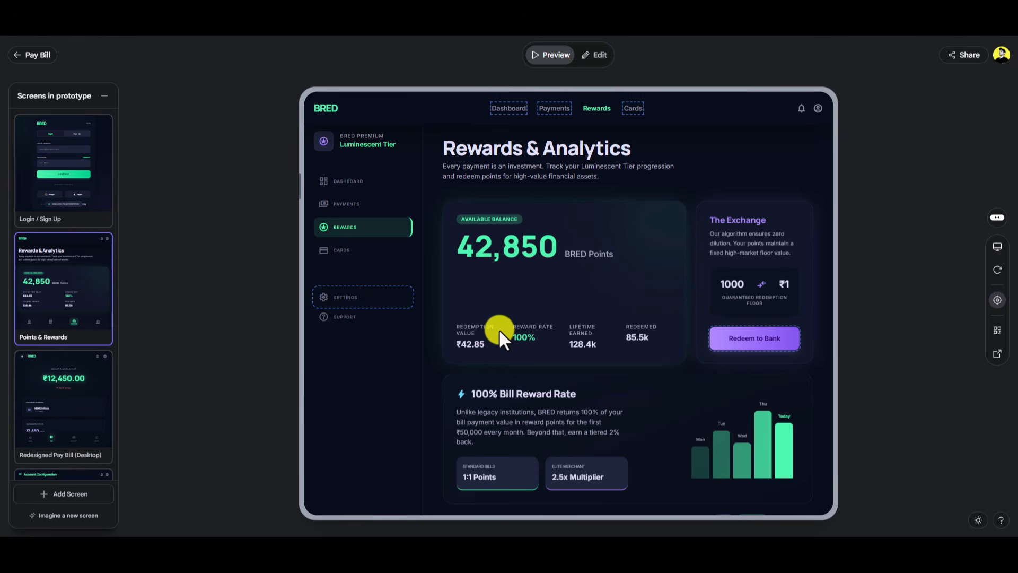
# Step: Exit the preview to the canvas of all BRED screens and select the BRED Dashboard frame
pyautogui.click(17, 55)
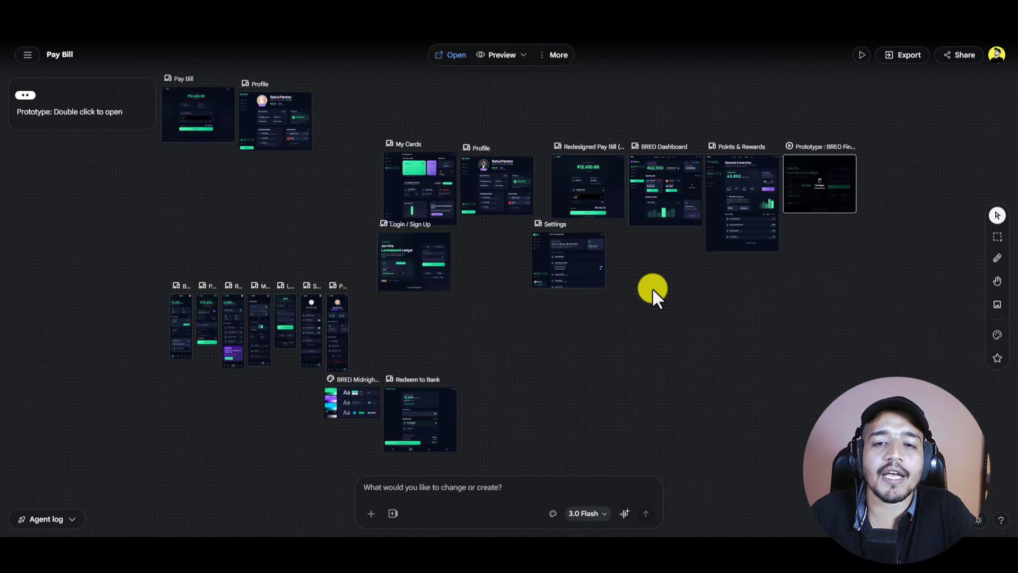
pyautogui.scroll(5, 640, 273)
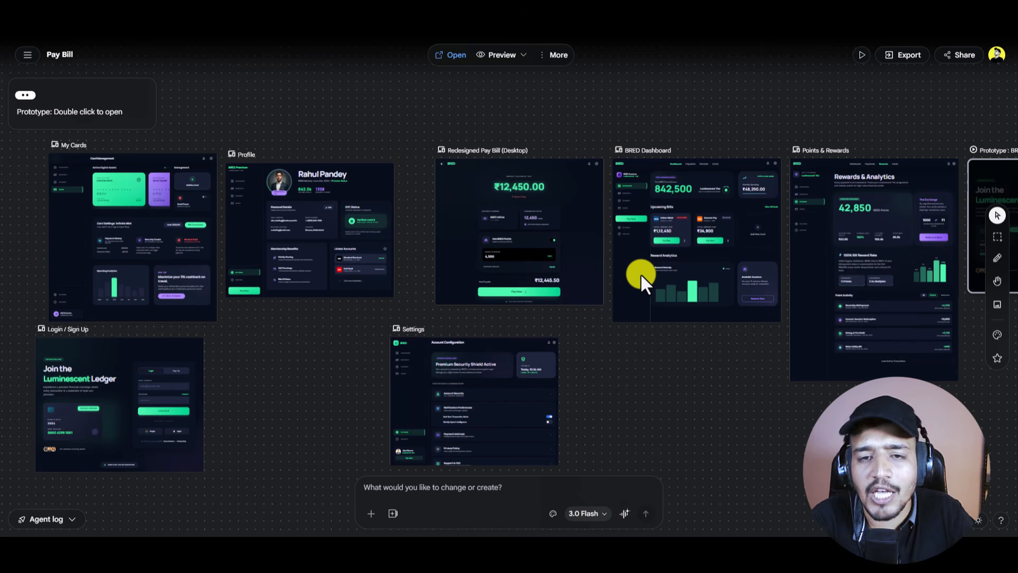
pyautogui.click(641, 273)
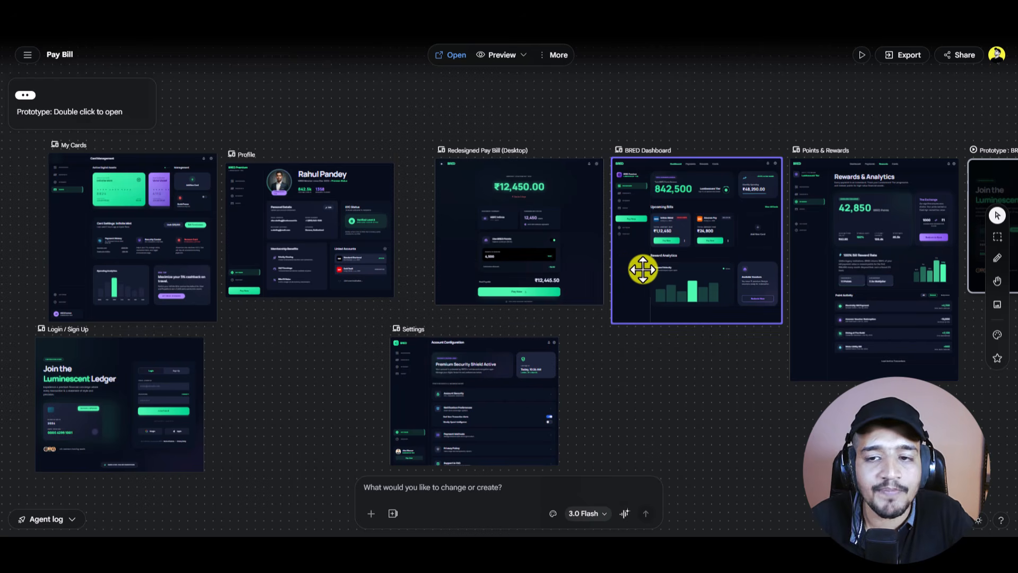
pyautogui.scroll(-4, 624, 269)
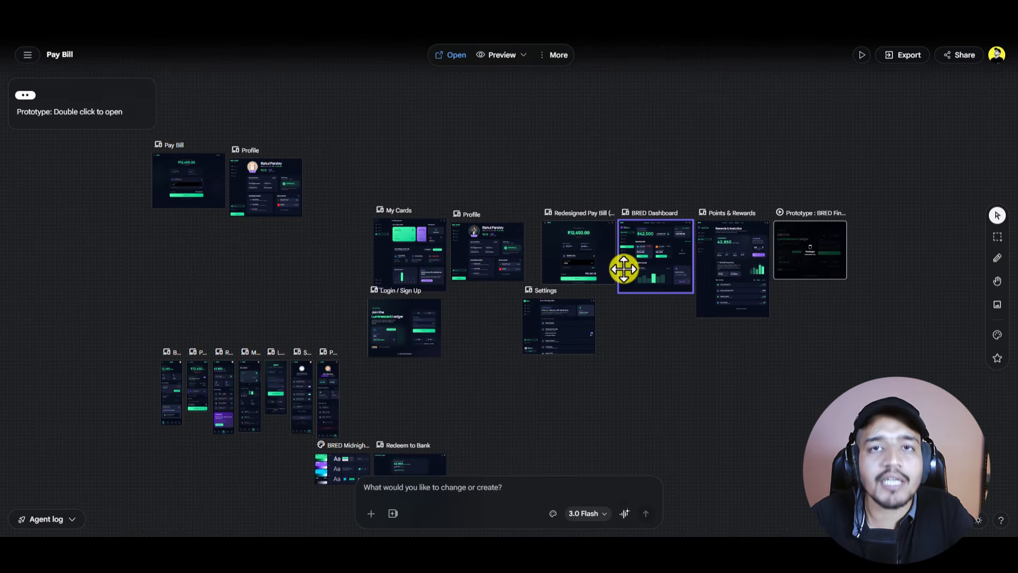